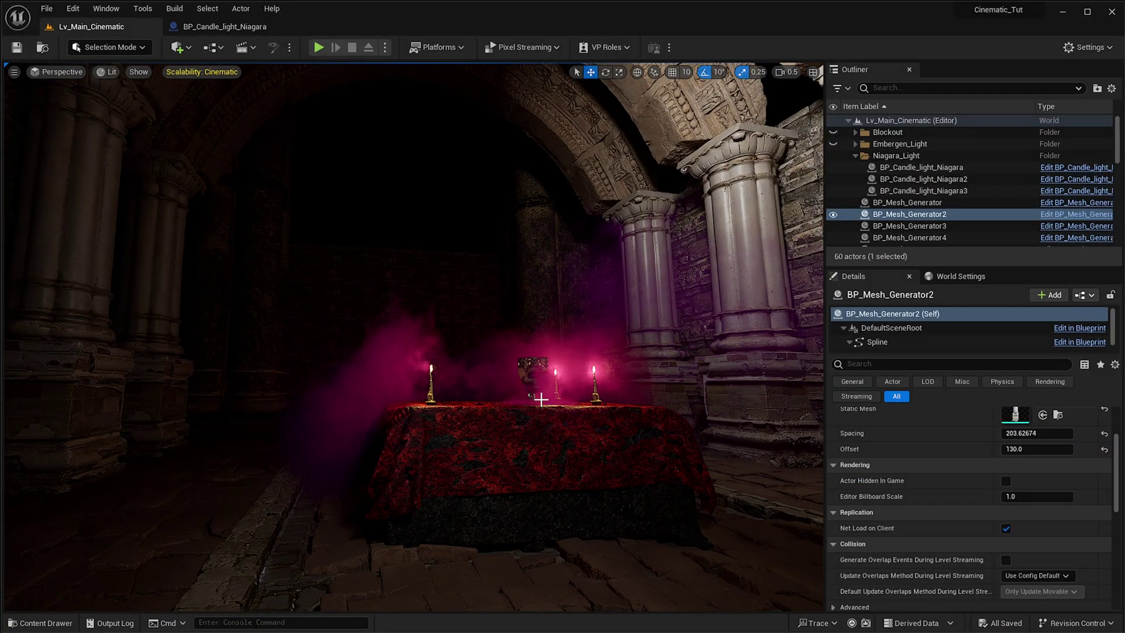
- Collapse the Niagara_Light folder in the Outliner and hide it in the level
{"action": "right_click_drag", "start_coordinate": [537, 400], "coordinate": [551, 402]}
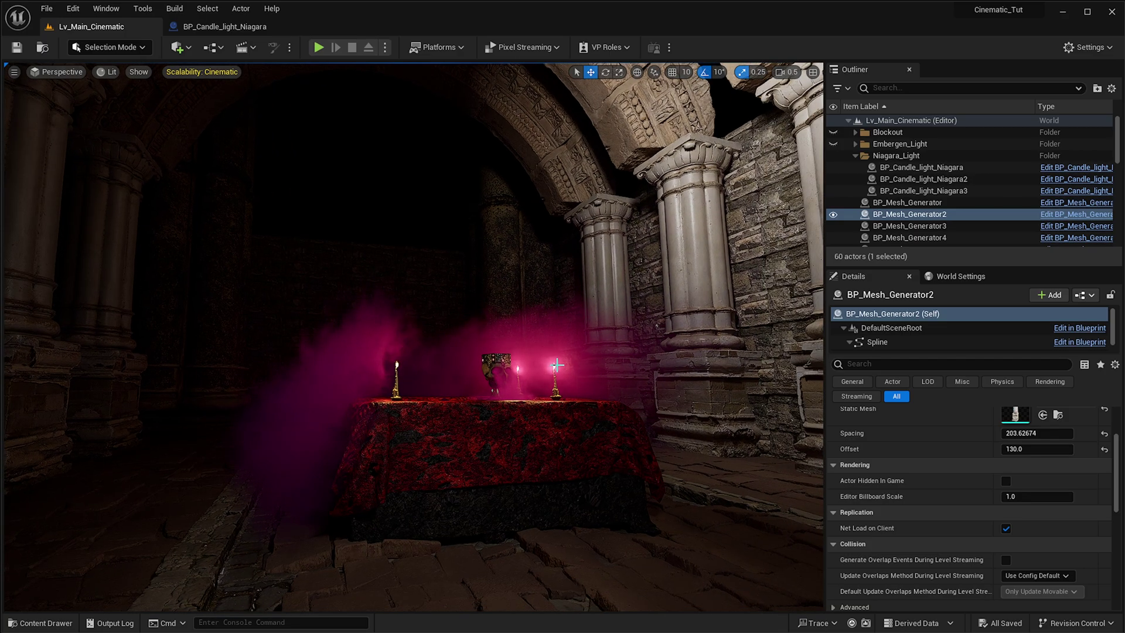
{"action": "right_click_drag", "start_coordinate": [670, 306], "coordinate": [664, 309]}
{"action": "left_click", "coordinate": [921, 166]}
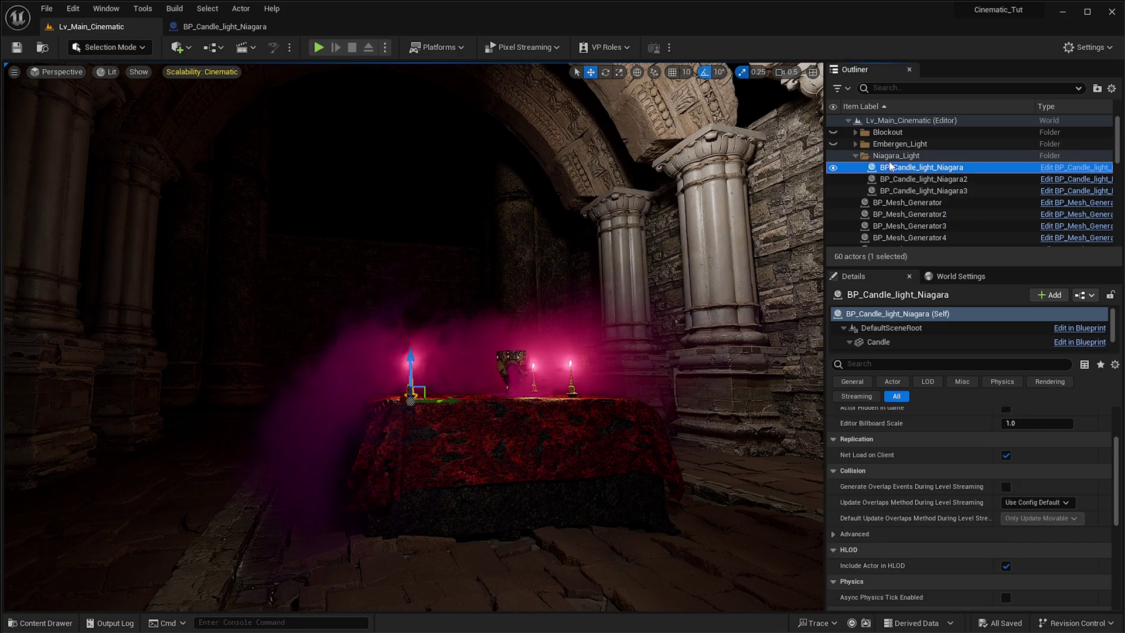
{"action": "left_click", "coordinate": [855, 155]}
{"action": "left_click", "coordinate": [833, 155]}
{"action": "right_click_drag", "start_coordinate": [708, 236], "coordinate": [704, 229]}
- Select all actors from BP_Mesh_Generator through BP_Mesh_Generator_Floor6 and move them into a new Outliner folder
{"action": "scroll", "coordinate": [943, 181], "scroll_direction": "down", "scroll_amount": 1}
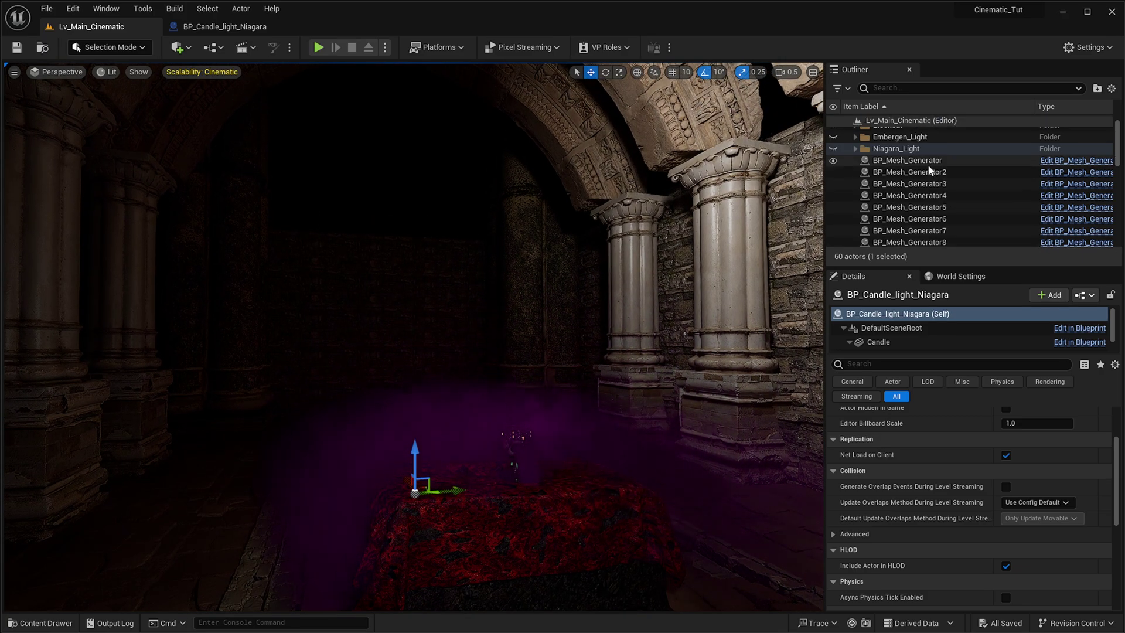
{"action": "left_click", "coordinate": [932, 160]}
{"action": "scroll", "coordinate": [934, 184], "scroll_direction": "down", "scroll_amount": 5}
{"action": "scroll", "coordinate": [934, 184], "scroll_direction": "down", "scroll_amount": 5}
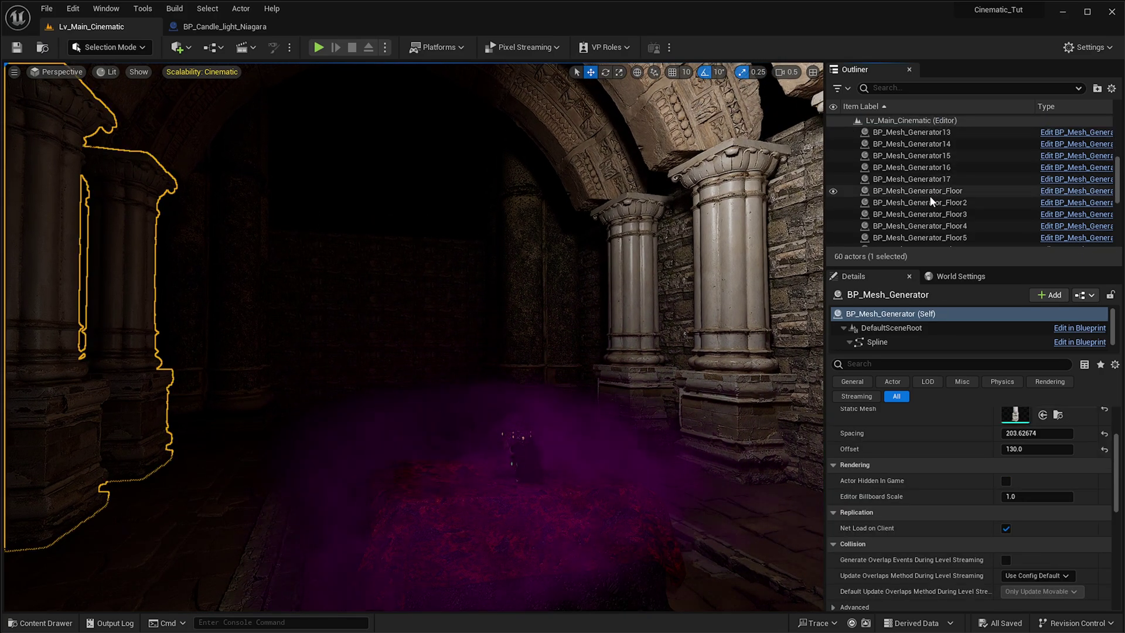
{"action": "left_click", "coordinate": [939, 211], "text": "shift"}
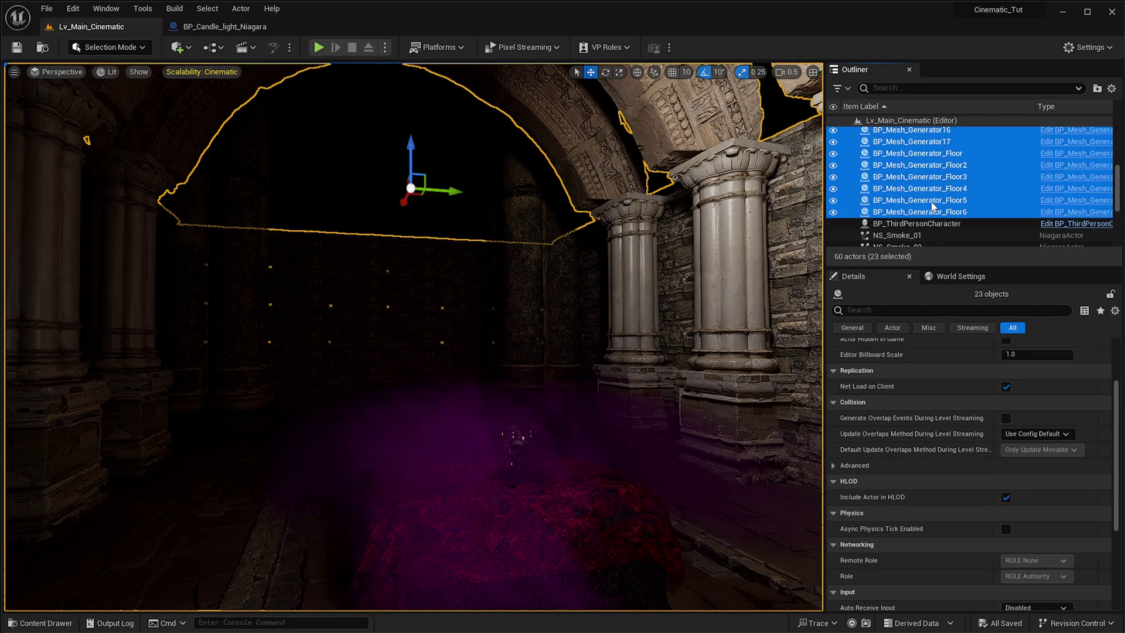
{"action": "scroll", "coordinate": [935, 206], "scroll_direction": "up", "scroll_amount": 10}
{"action": "right_click", "coordinate": [935, 203]}
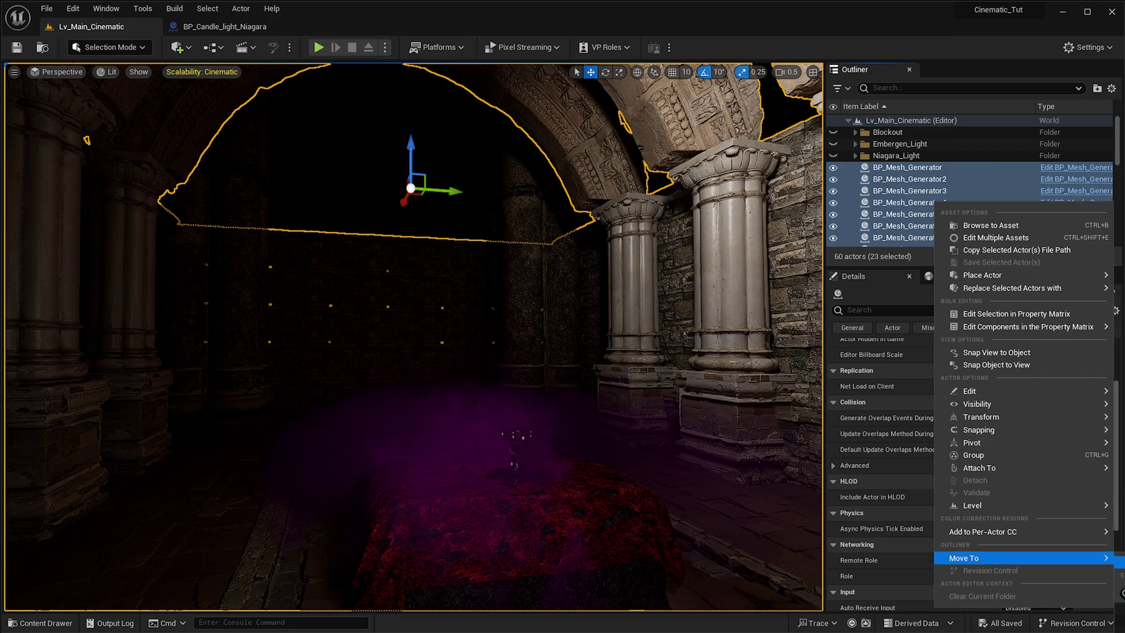
{"action": "left_click", "coordinate": [1120, 562]}
- Rename the new Outliner folder as Mesh_Generator and collapse it
{"action": "scroll", "coordinate": [920, 198], "scroll_direction": "up", "scroll_amount": 4}
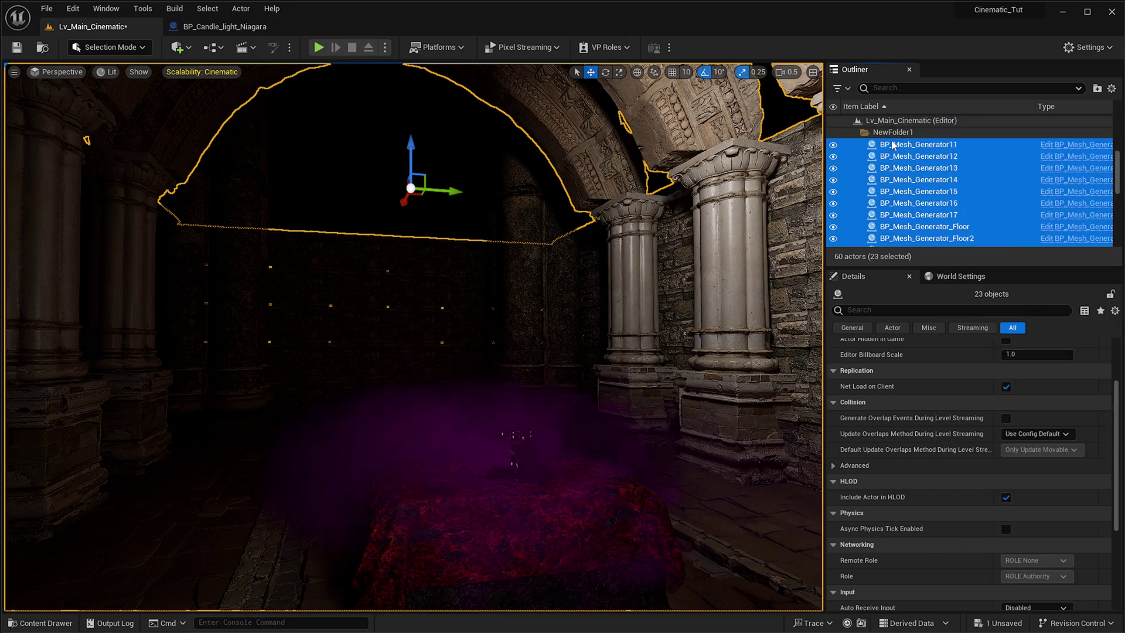
{"action": "left_click", "coordinate": [890, 133]}
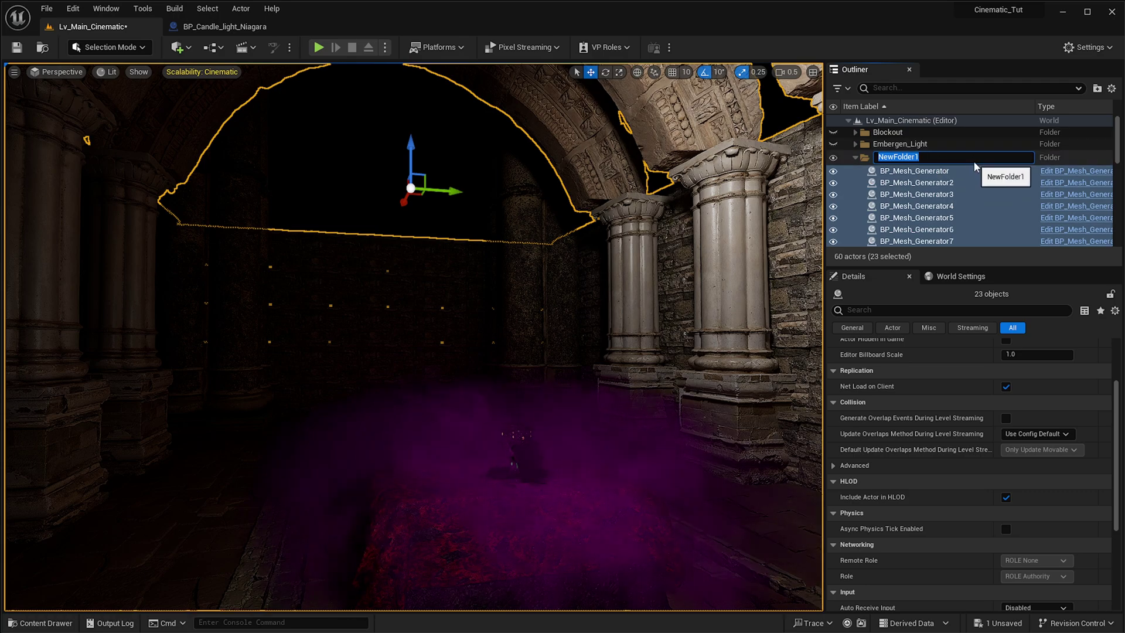
{"action": "type", "text": "Mesh_Generator"}
{"action": "key", "text": "Return"}
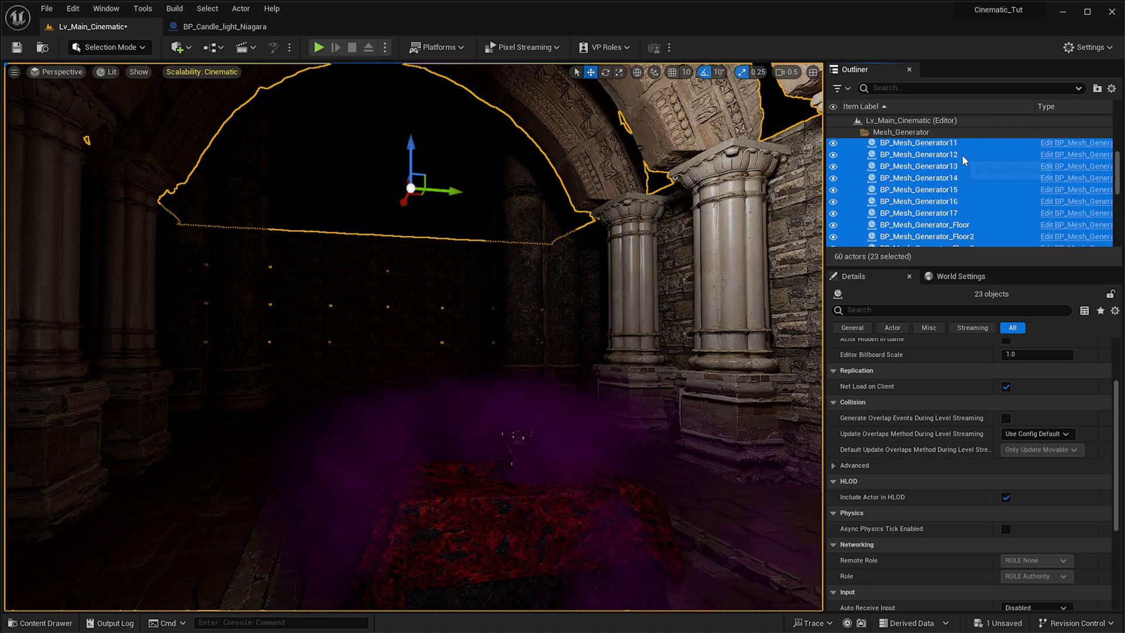
{"action": "left_click", "coordinate": [855, 156]}
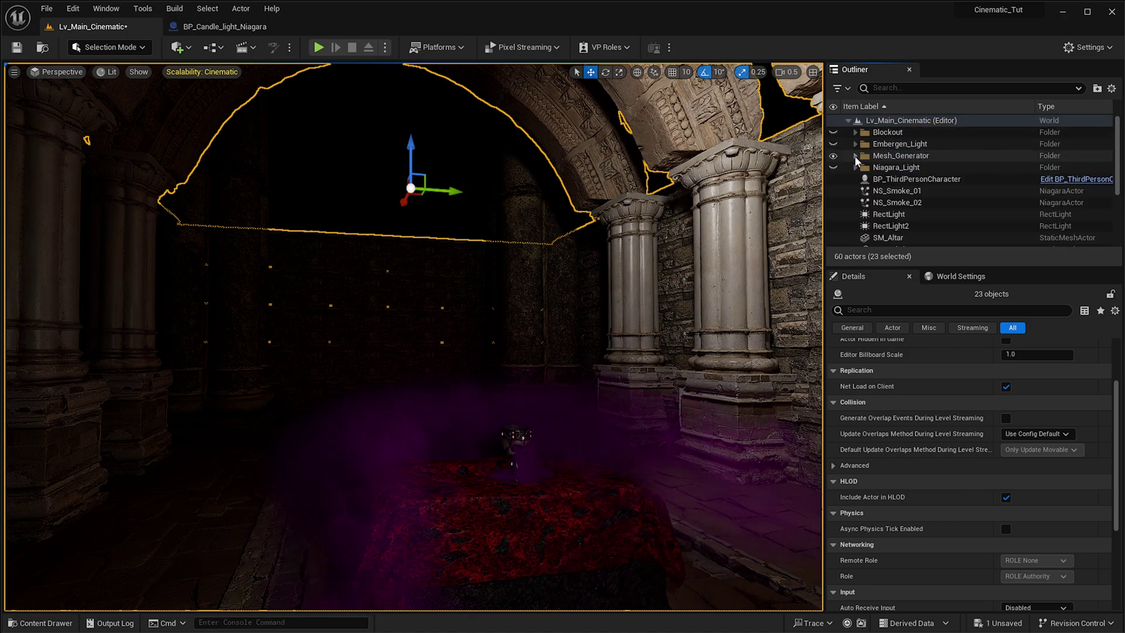
- Check the Mesh_Generator folder's contents by switching its visibility off and on, and inspect the settings of RectLight2 and RectLight
{"action": "left_click", "coordinate": [834, 156]}
{"action": "left_click", "coordinate": [834, 156]}
{"action": "left_click", "coordinate": [833, 157]}
{"action": "left_click", "coordinate": [833, 157]}
{"action": "left_click", "coordinate": [975, 227]}
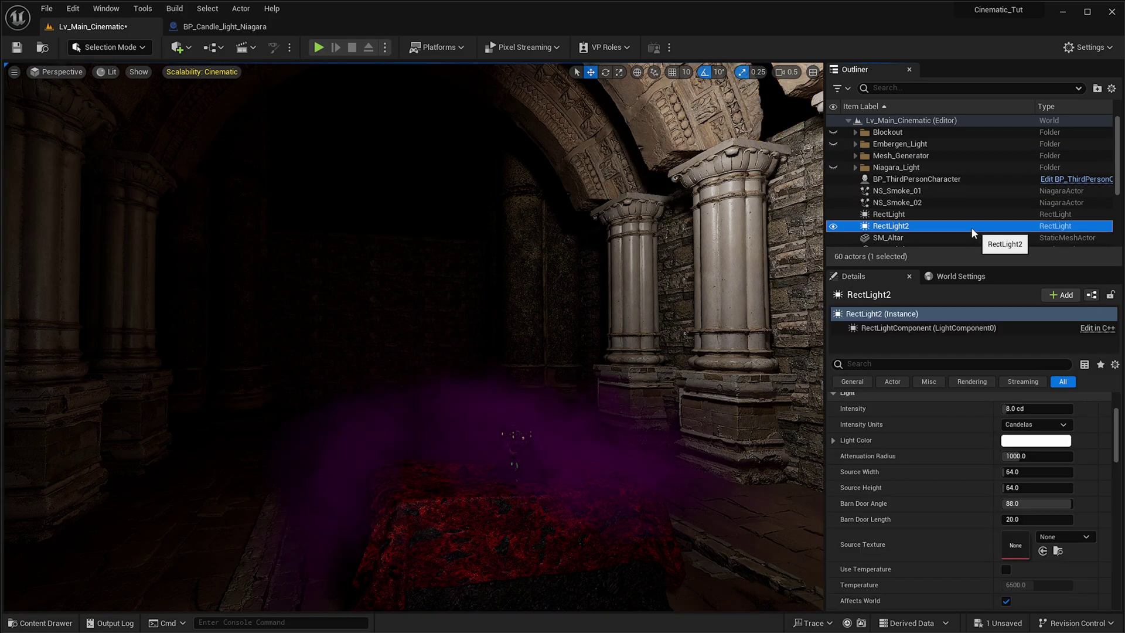
{"action": "left_click", "coordinate": [943, 214]}
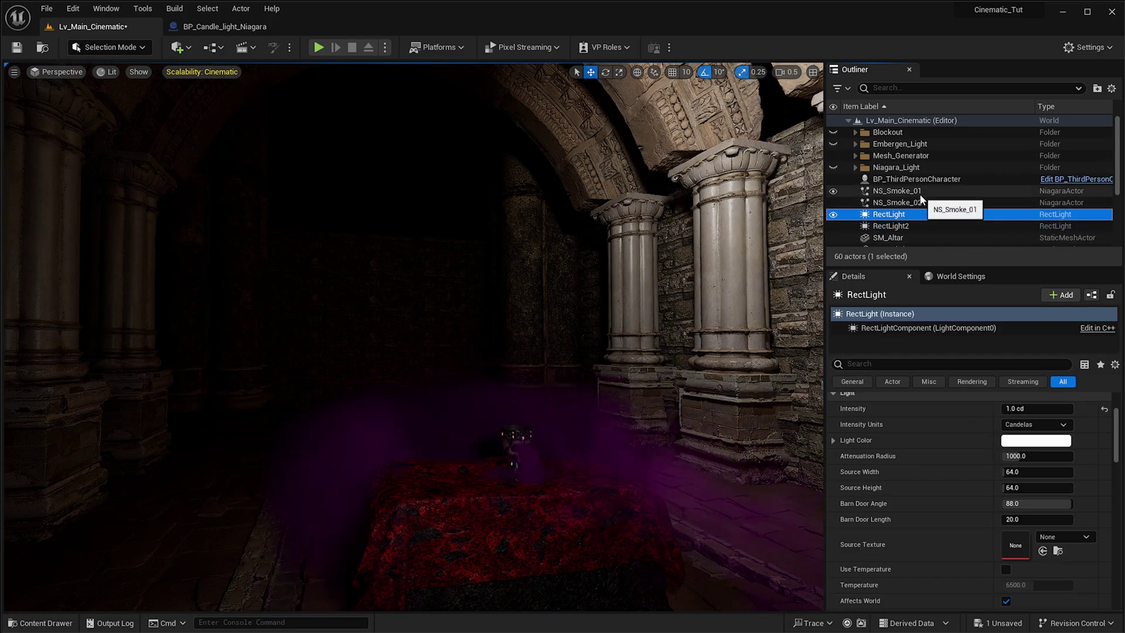
- Move the two Modular_Building pillar meshes and six Roman_Stone_Floor meshes into the Mesh_Generator folder, collapse it and check its visibility
{"action": "scroll", "coordinate": [922, 202], "scroll_direction": "down", "scroll_amount": 3}
{"action": "scroll", "coordinate": [943, 156], "scroll_direction": "down", "scroll_amount": 1}
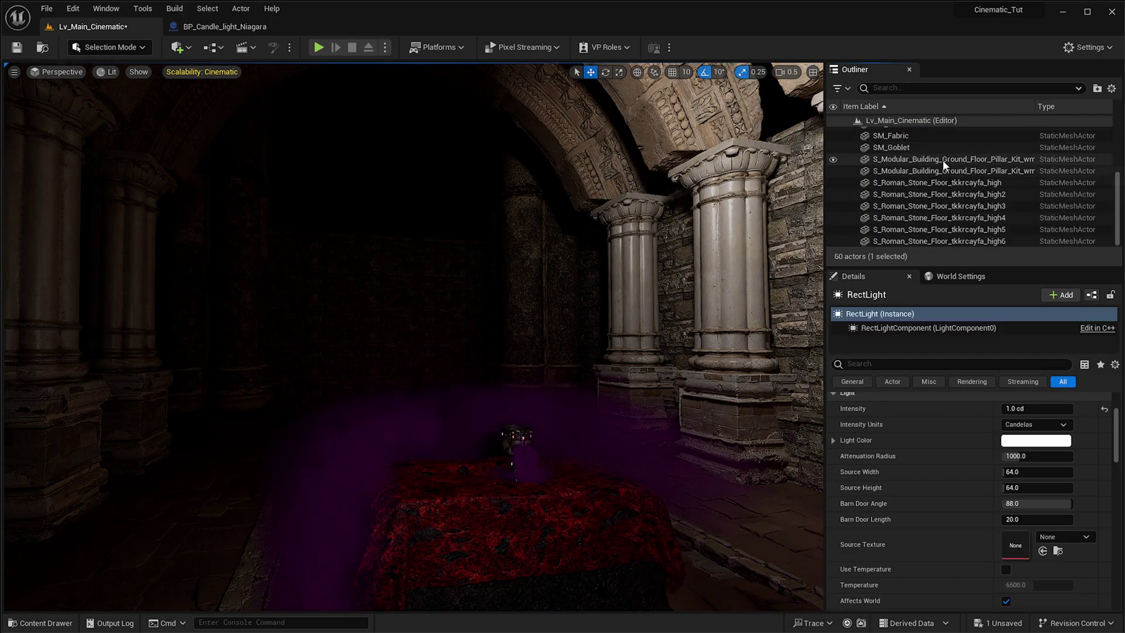
{"action": "left_click", "coordinate": [938, 158]}
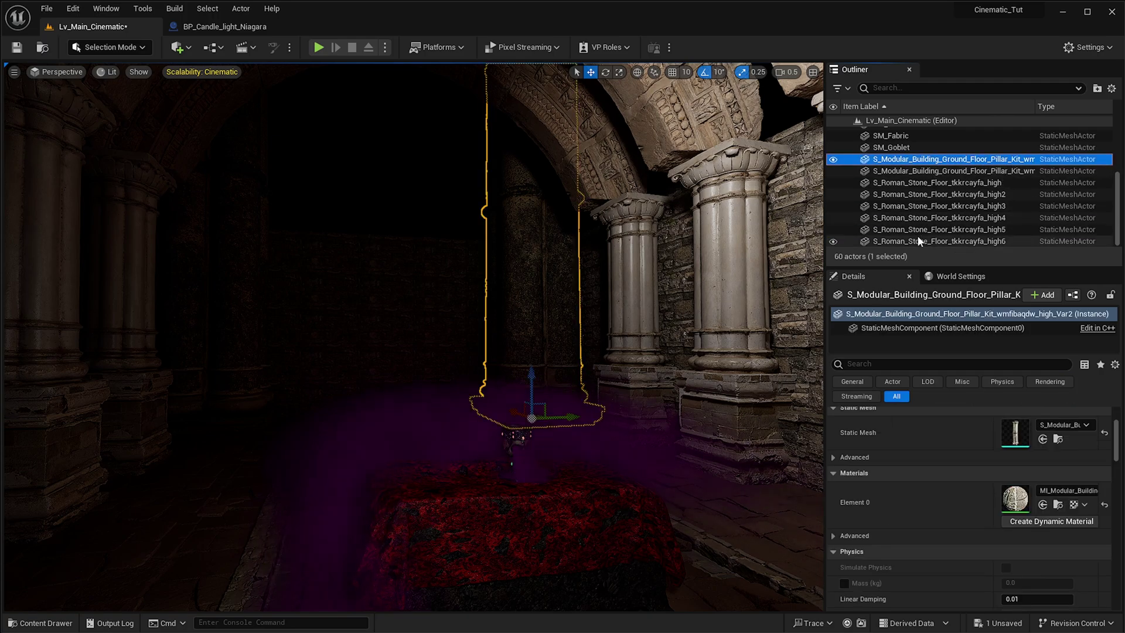
{"action": "left_click", "coordinate": [921, 239], "text": "shift"}
{"action": "scroll", "coordinate": [902, 199], "scroll_direction": "up", "scroll_amount": 2}
{"action": "scroll", "coordinate": [898, 186], "scroll_direction": "up", "scroll_amount": 4}
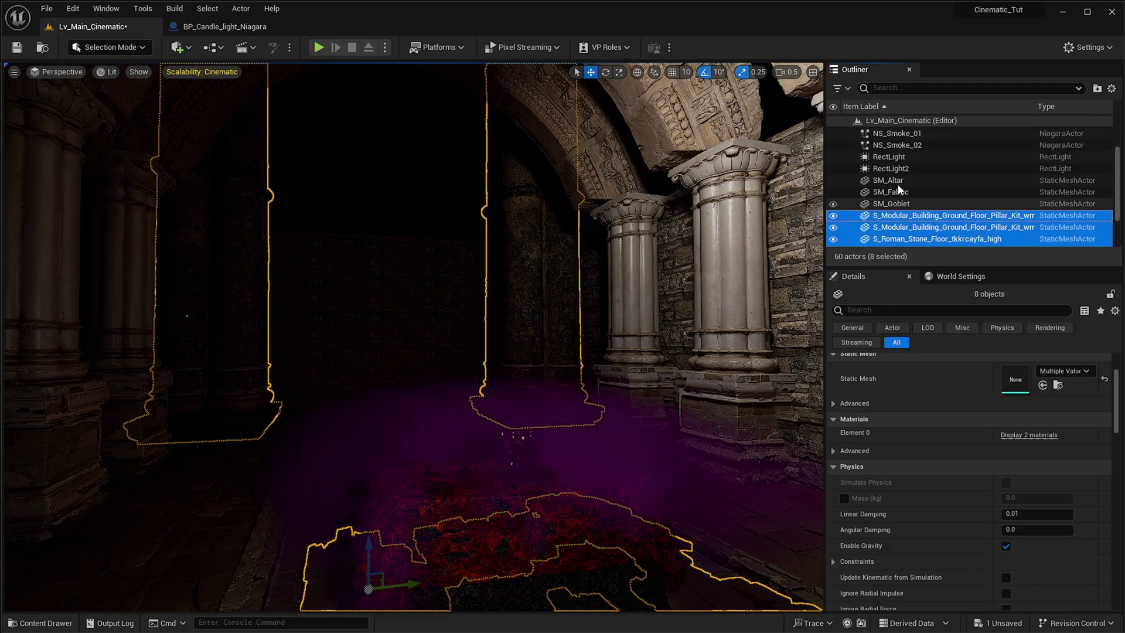
{"action": "scroll", "coordinate": [902, 176], "scroll_direction": "down", "scroll_amount": 5}
{"action": "scroll", "coordinate": [905, 191], "scroll_direction": "up", "scroll_amount": 4}
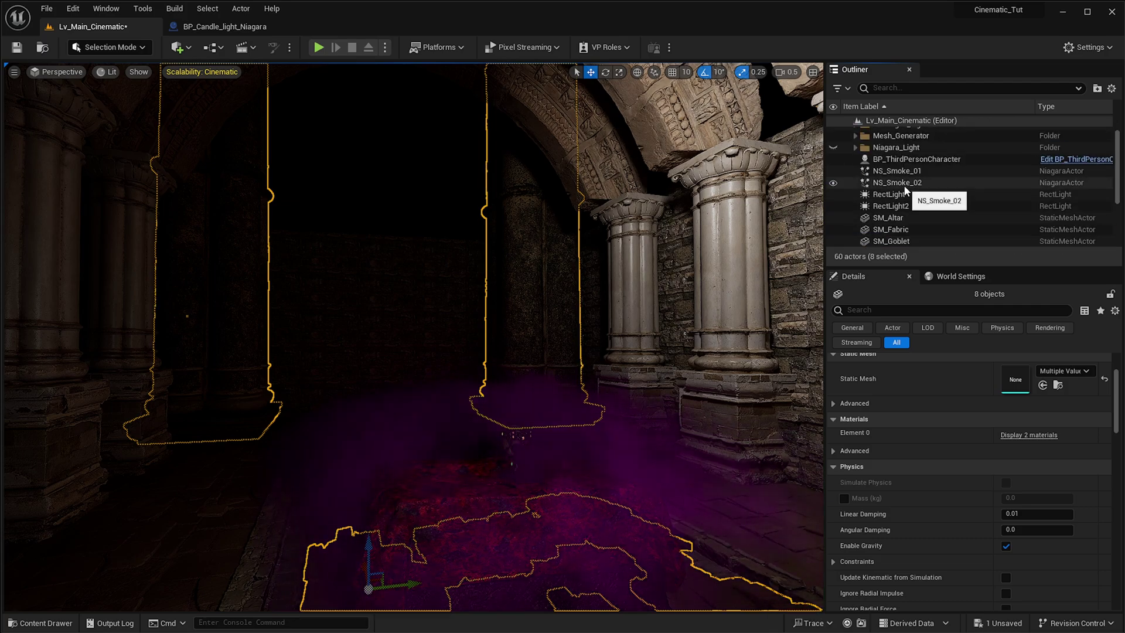
{"action": "scroll", "coordinate": [905, 189], "scroll_direction": "down", "scroll_amount": 2}
{"action": "left_click_drag", "start_coordinate": [906, 216], "coordinate": [914, 155]}
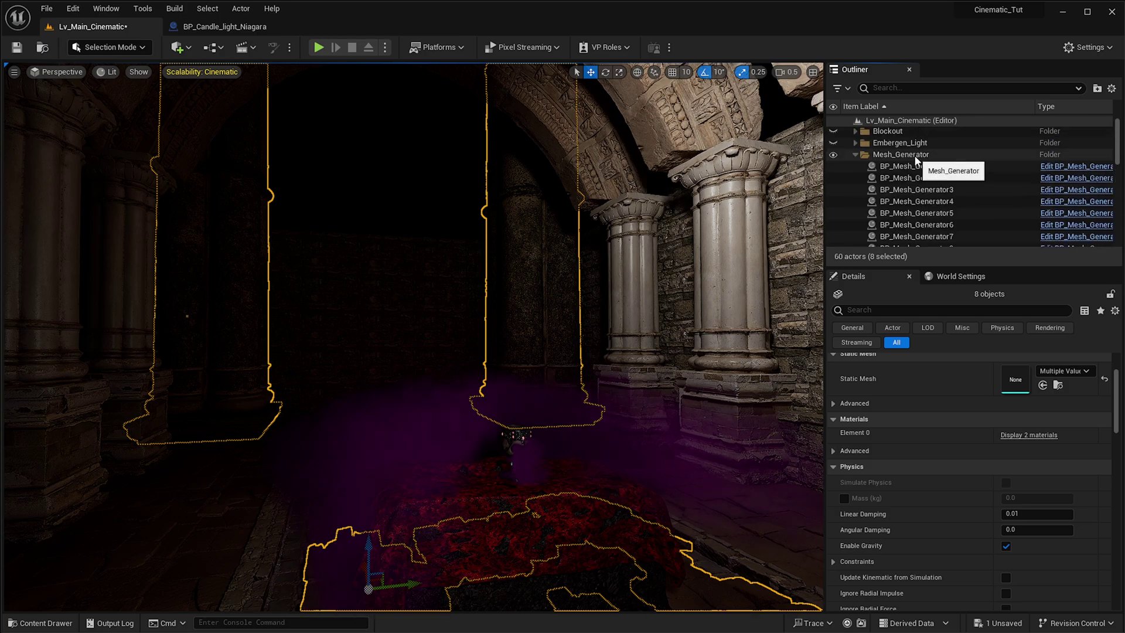
{"action": "left_click", "coordinate": [856, 154]}
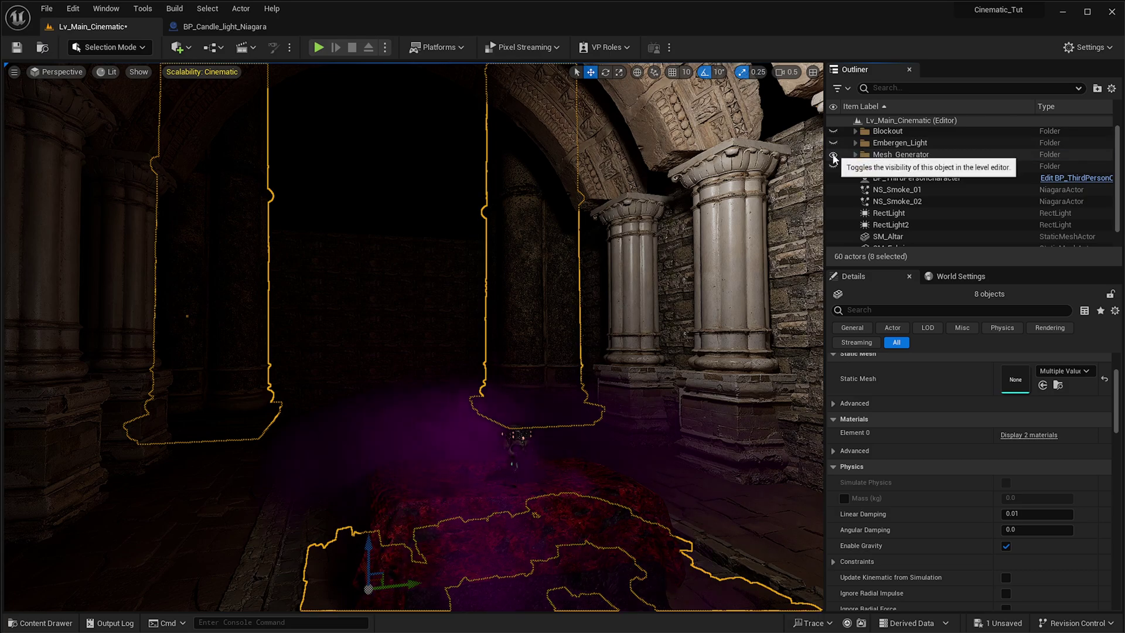
{"action": "left_click", "coordinate": [833, 155]}
{"action": "left_click", "coordinate": [833, 156]}
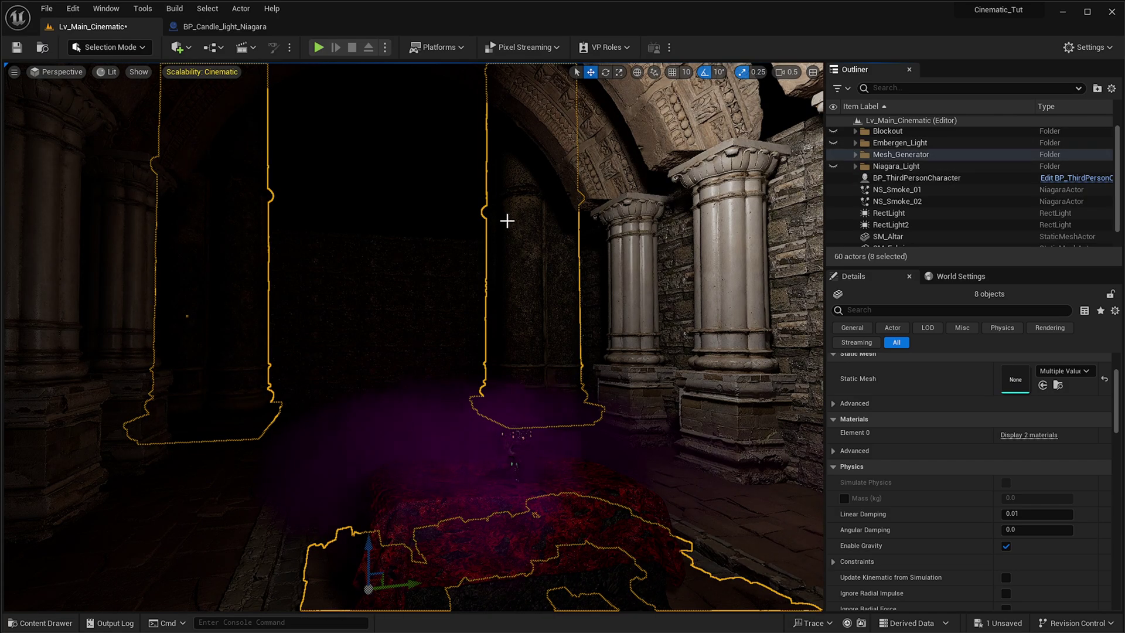
- Hide the NS_Smoke_01 and NS_Smoke_02 actors around the altar
{"action": "right_click_drag", "start_coordinate": [423, 429], "coordinate": [438, 469]}
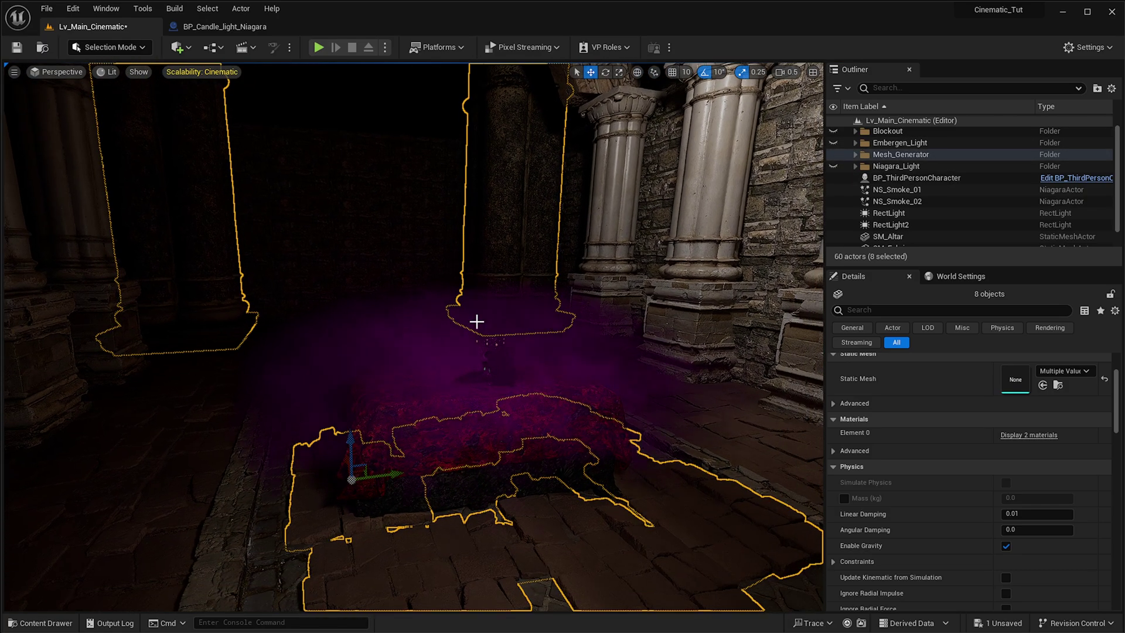
{"action": "left_click", "coordinate": [900, 205]}
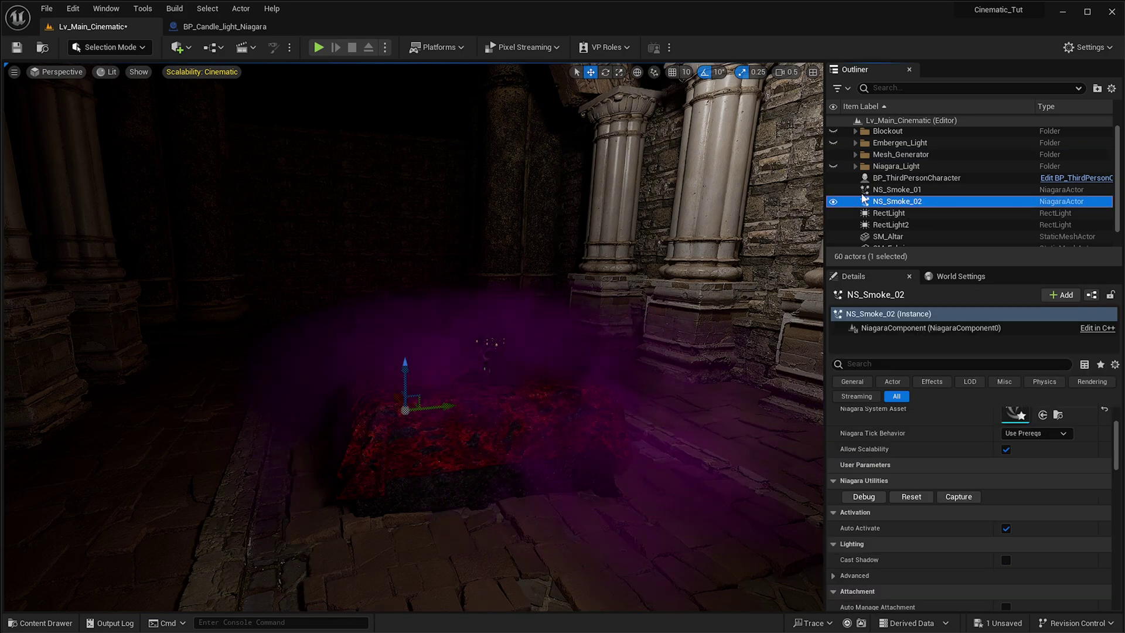
{"action": "left_click", "coordinate": [833, 202]}
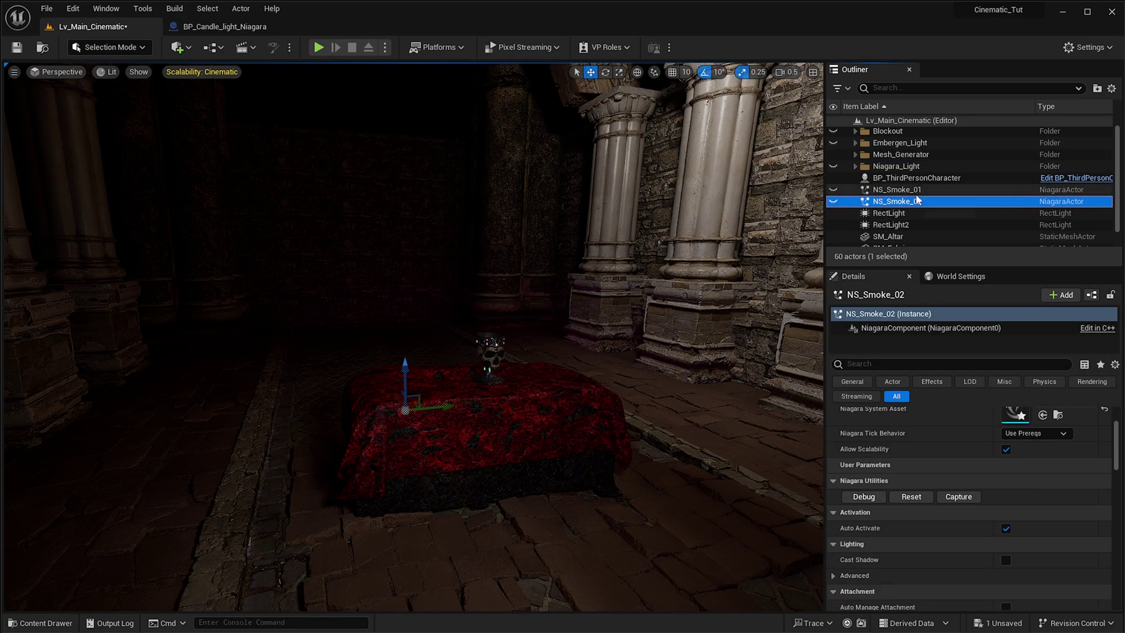
{"action": "left_click", "coordinate": [896, 189]}
{"action": "mouse_move", "coordinate": [556, 299]}
{"action": "right_mouse_down"}
{"action": "mouse_move", "coordinate": [536, 296]}
{"action": "mouse_move", "coordinate": [556, 299]}
{"action": "right_mouse_up"}
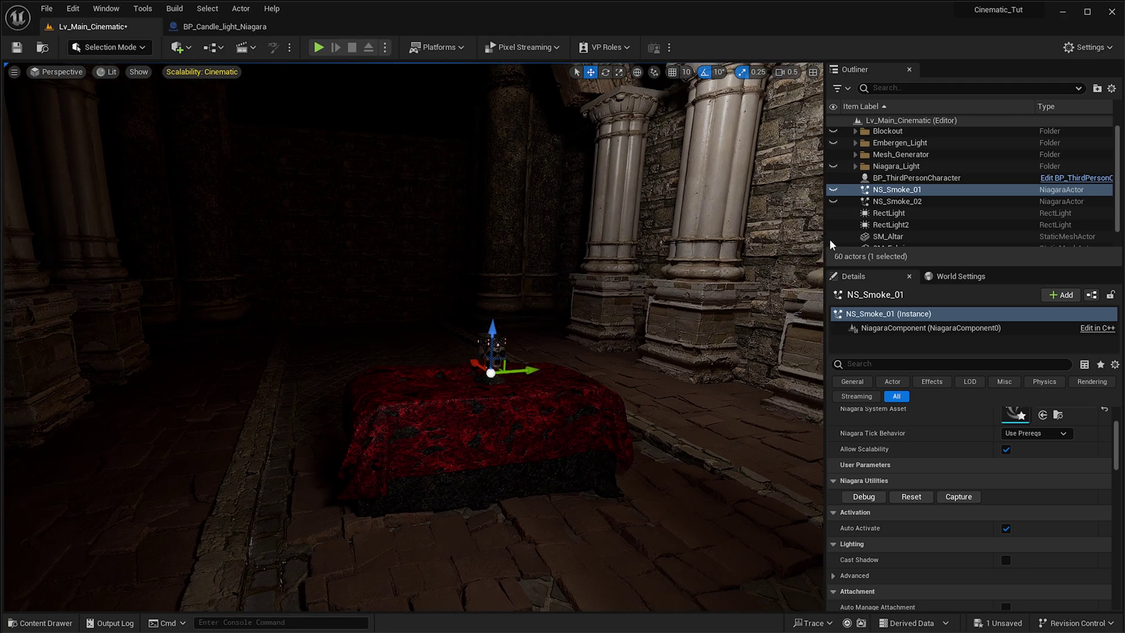
- Select RectLight and examine the cloth-covered altar, goblet and pillars from several viewpoints
{"action": "scroll", "coordinate": [854, 213], "scroll_direction": "down", "scroll_amount": 2}
{"action": "right_click_drag", "start_coordinate": [398, 385], "coordinate": [539, 329]}
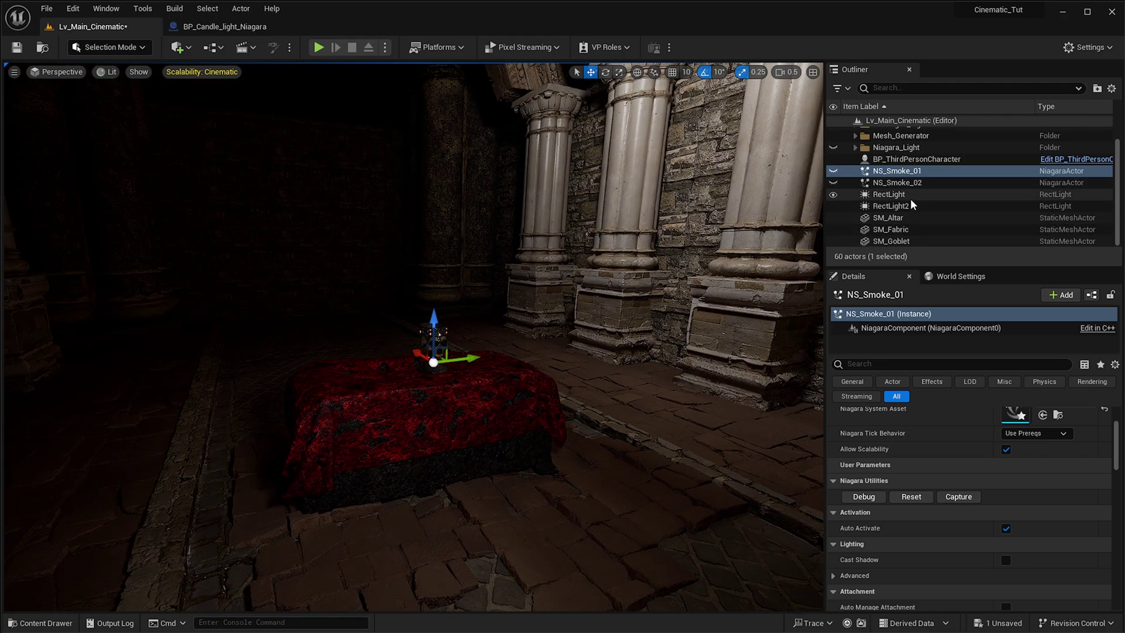
{"action": "left_click", "coordinate": [902, 204]}
{"action": "left_click", "coordinate": [900, 196]}
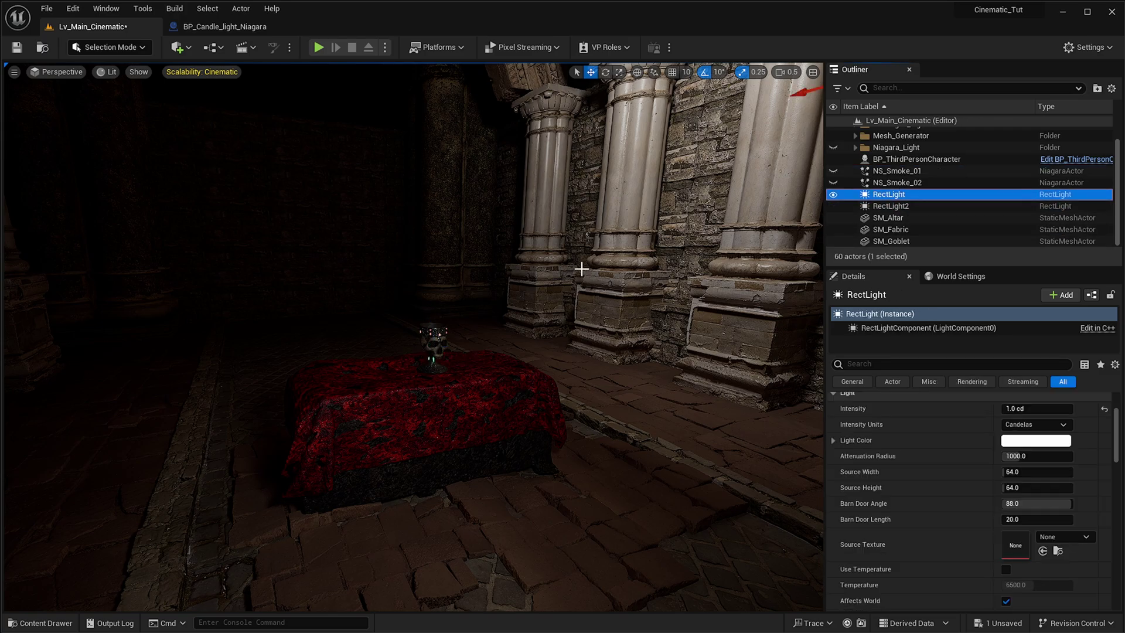
{"action": "right_click_drag", "start_coordinate": [498, 366], "coordinate": [512, 304]}
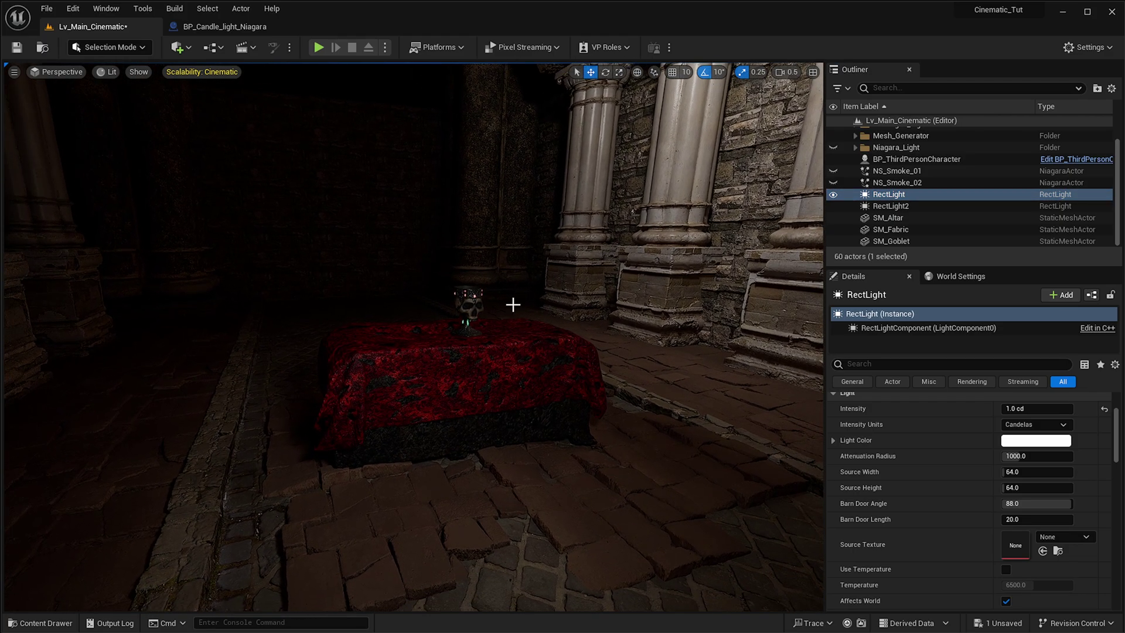
{"action": "right_click_drag", "start_coordinate": [348, 240], "coordinate": [329, 240]}
{"action": "right_click_drag", "start_coordinate": [413, 372], "coordinate": [465, 379]}
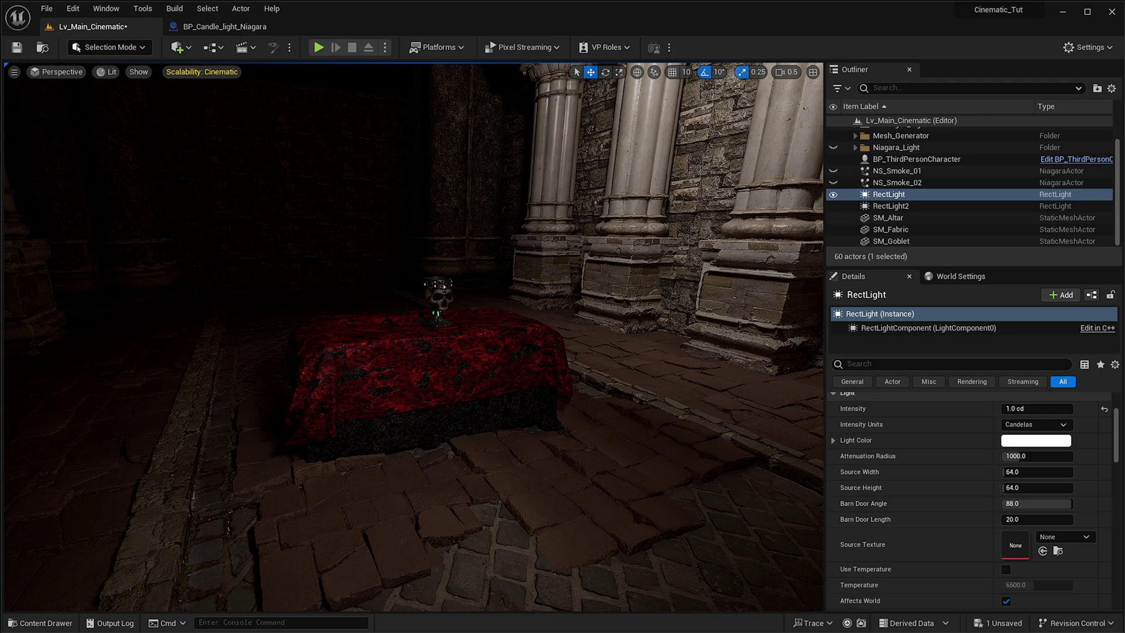
{"action": "right_click_drag", "start_coordinate": [510, 248], "coordinate": [482, 248]}
{"action": "right_click_drag", "start_coordinate": [441, 362], "coordinate": [472, 350]}
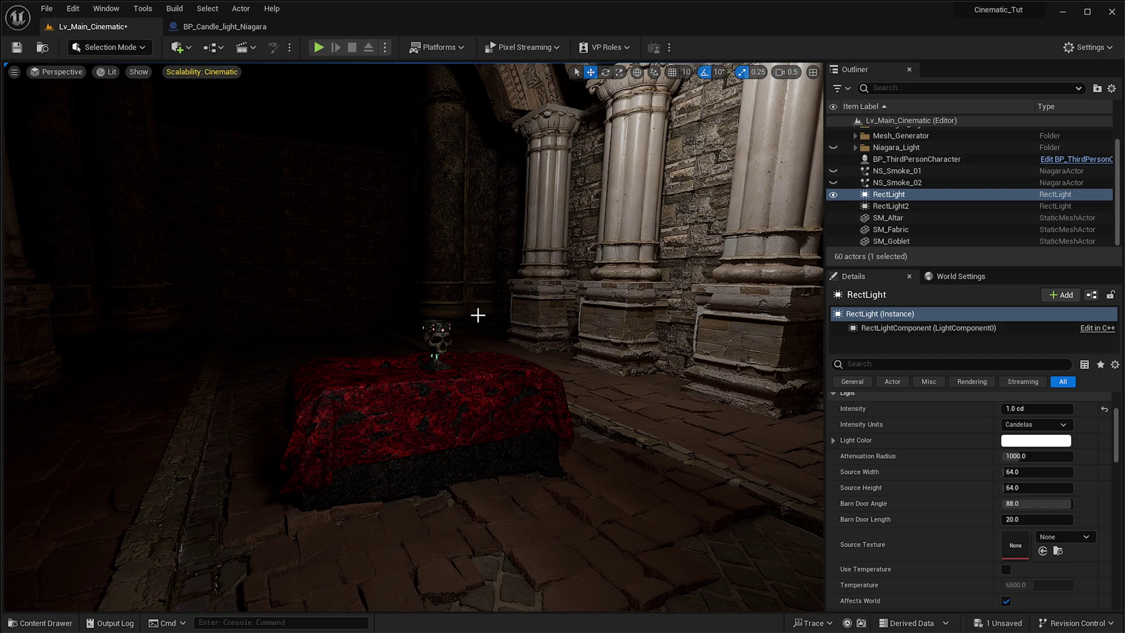
{"action": "mouse_move", "coordinate": [465, 315]}
{"action": "right_mouse_down"}
{"action": "mouse_move", "coordinate": [444, 311]}
{"action": "mouse_move", "coordinate": [467, 320]}
{"action": "right_mouse_up"}
{"action": "right_click_drag", "start_coordinate": [394, 339], "coordinate": [395, 333]}
- Create a folder named Level_Sequence inside the Cinematic_Tut content folder
{"action": "key", "text": "ctrl+space"}
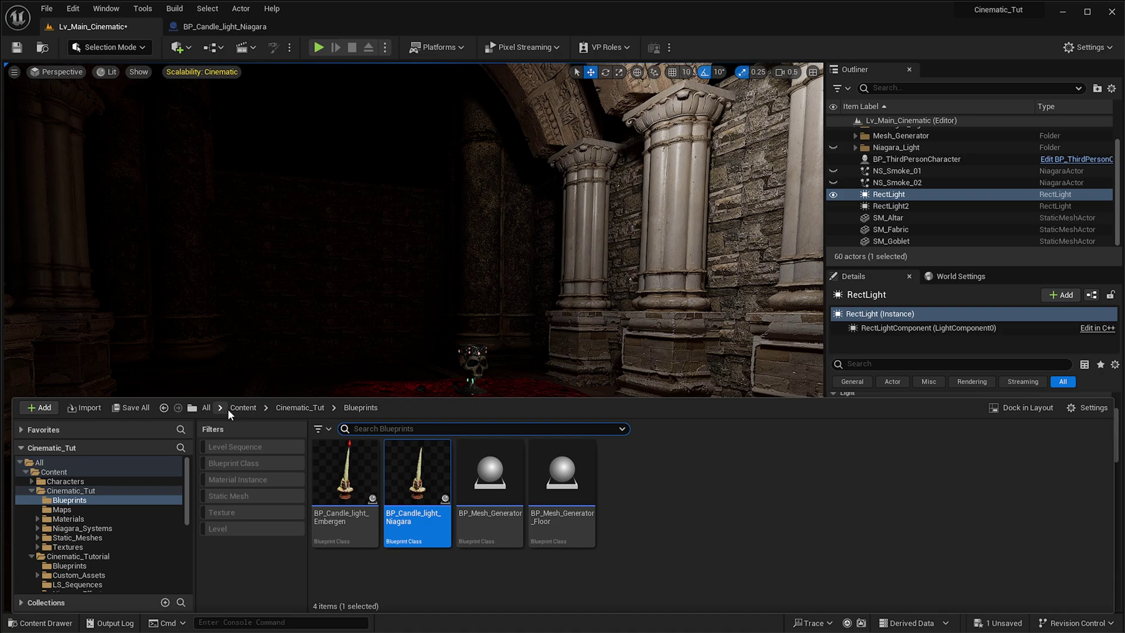
{"action": "left_click", "coordinate": [299, 407]}
{"action": "right_click", "coordinate": [666, 554]}
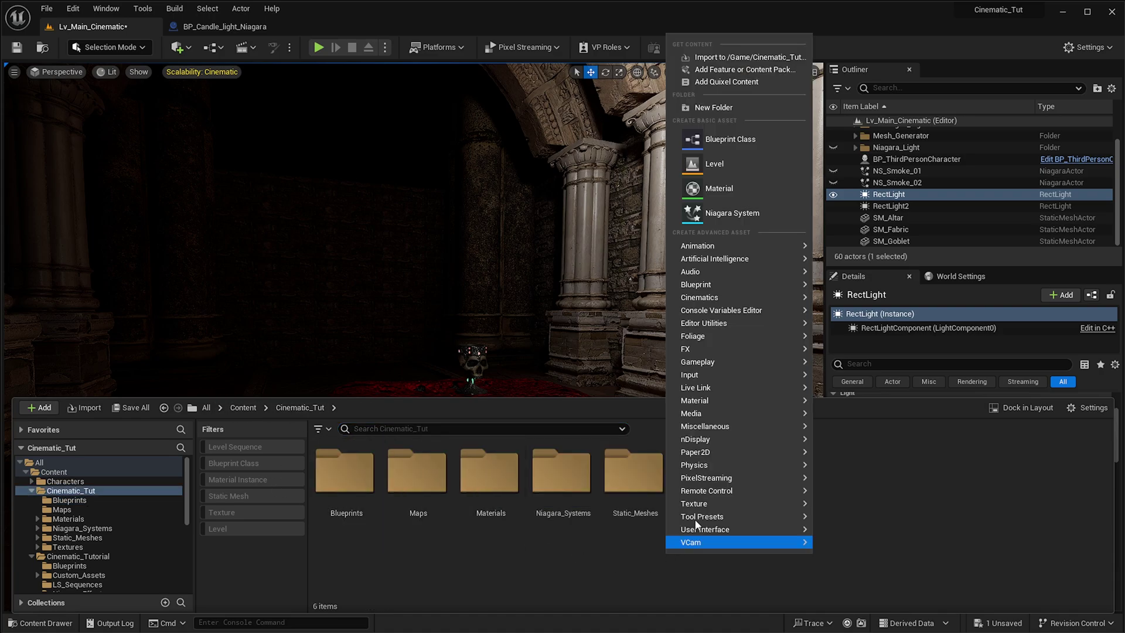
{"action": "left_click", "coordinate": [709, 108]}
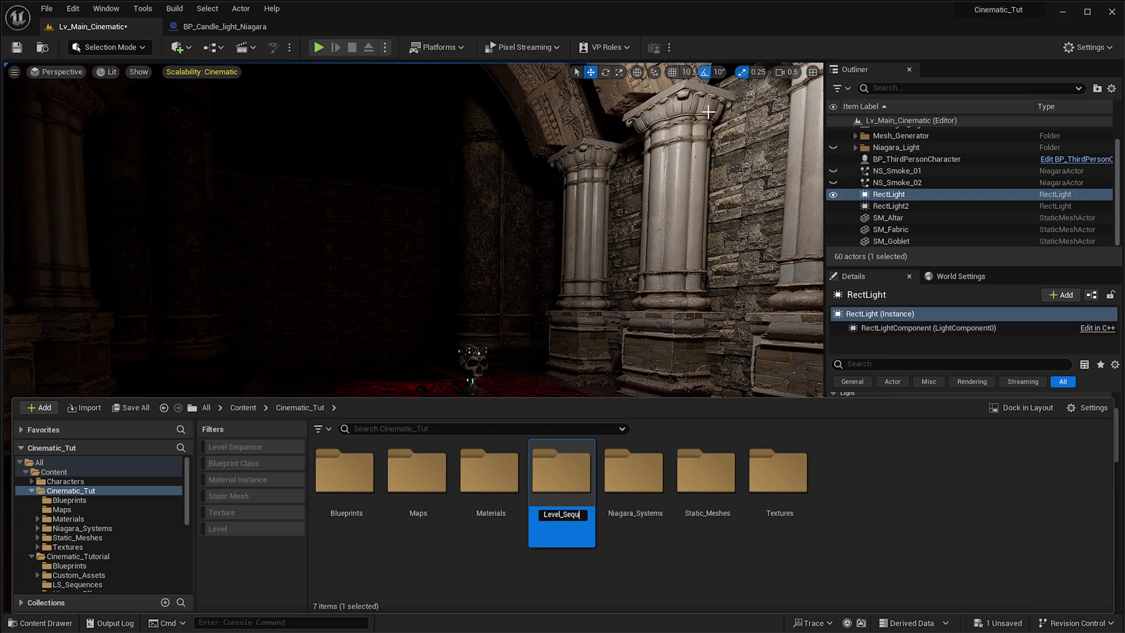
{"action": "key", "text": "Return"}
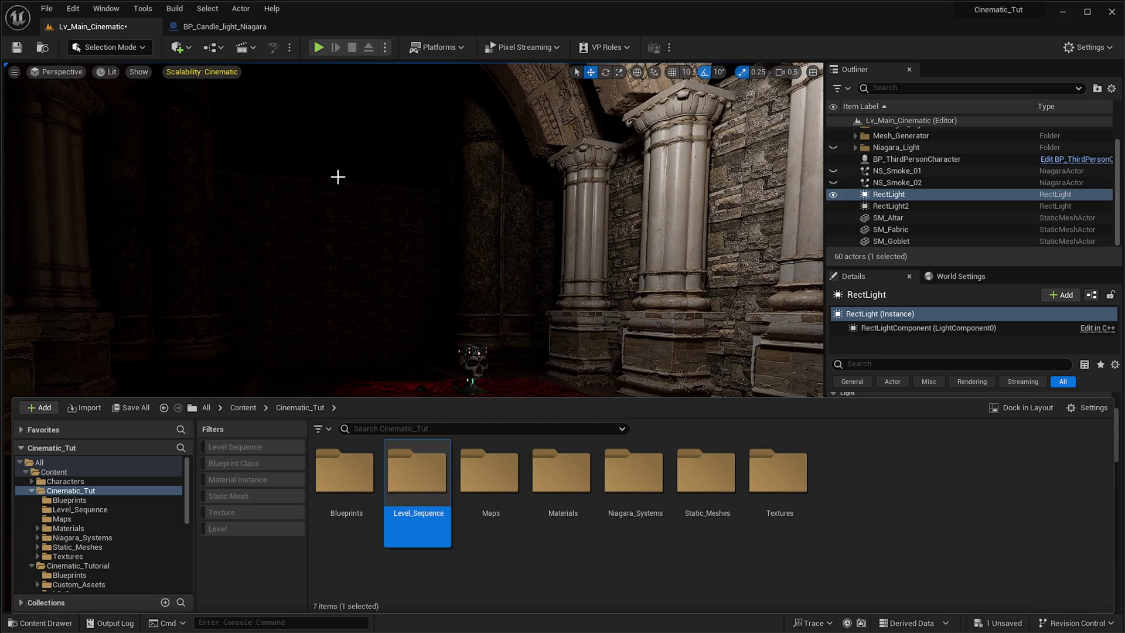
- Create a Level Sequence asset named LS_Tut inside the Level_Sequence folder and open it in Sequencer
{"action": "double_click", "coordinate": [423, 484]}
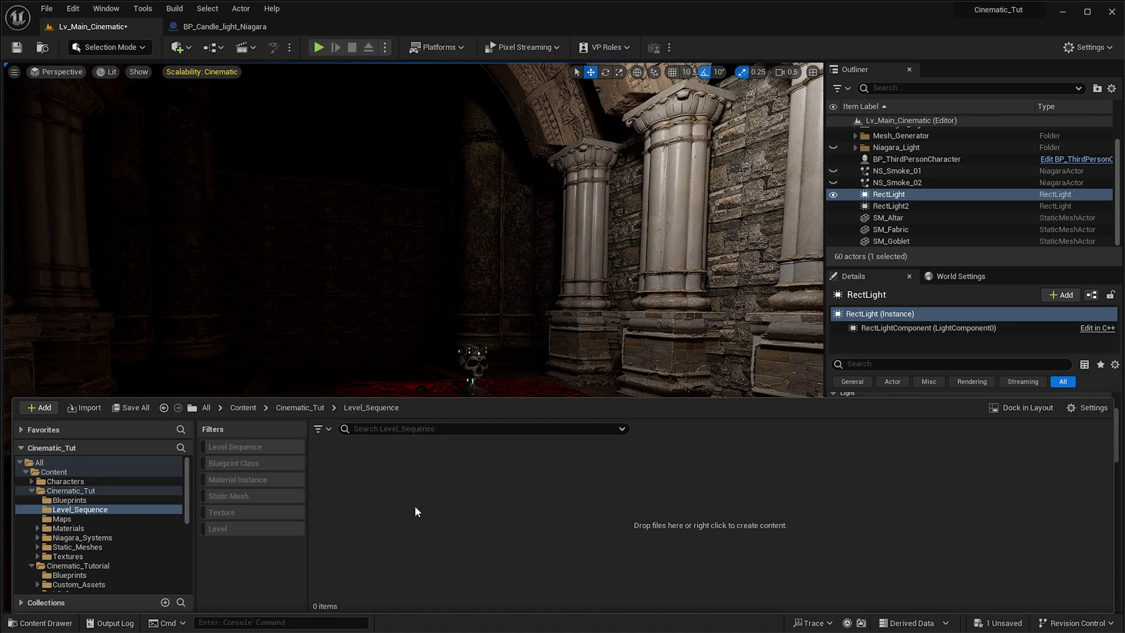
{"action": "right_click", "coordinate": [416, 507]}
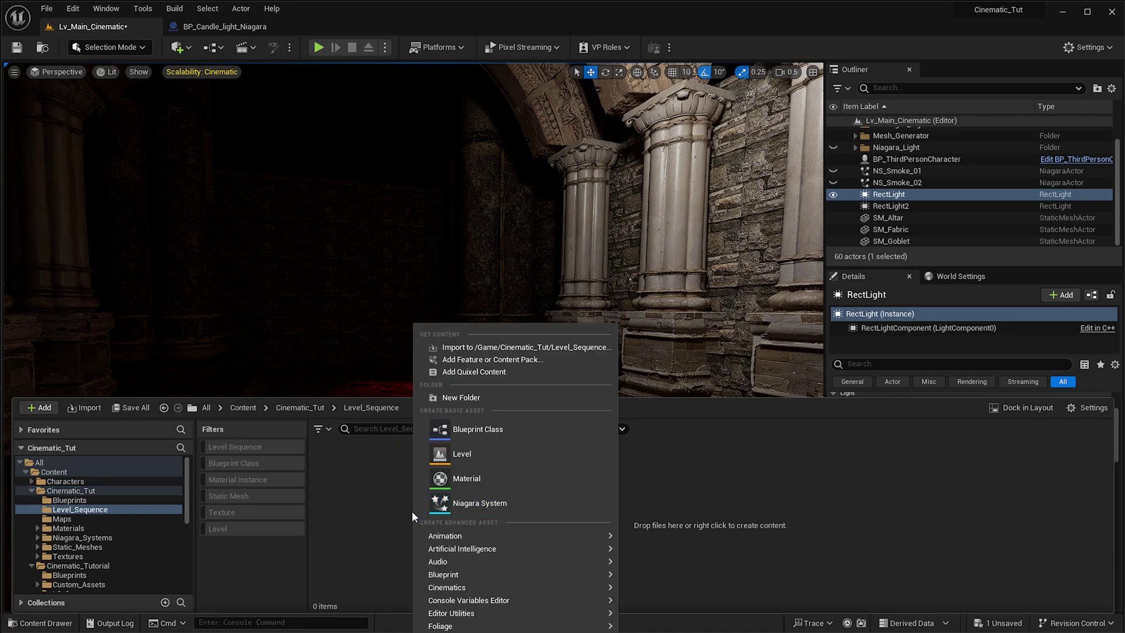
{"action": "mouse_move", "coordinate": [449, 593]}
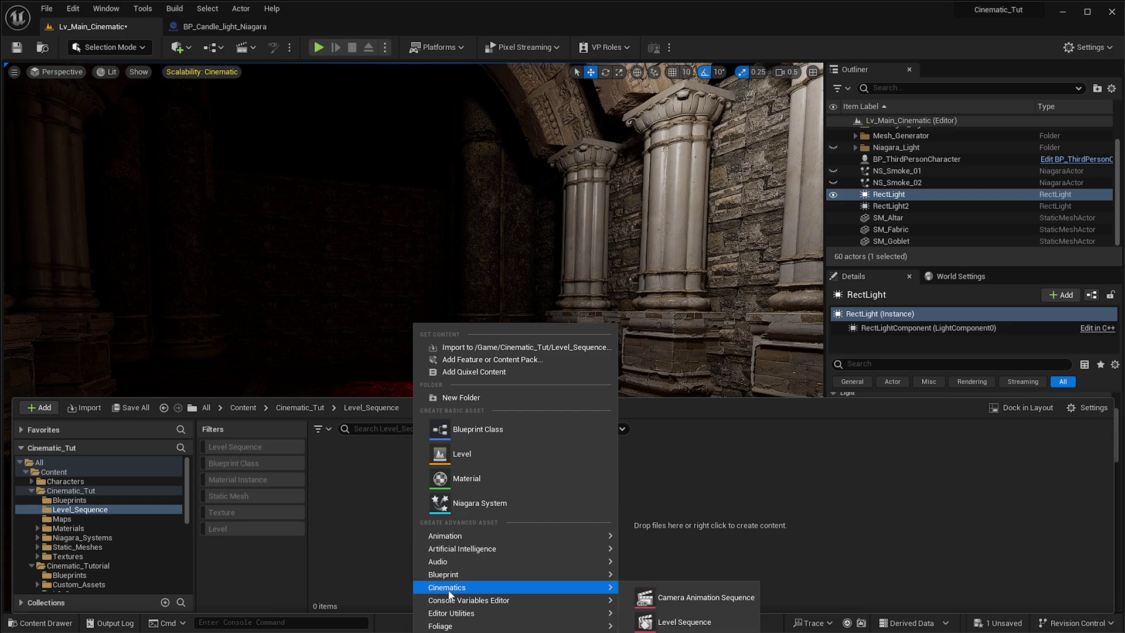
{"action": "left_click", "coordinate": [672, 623]}
{"action": "type", "text": "LS"}
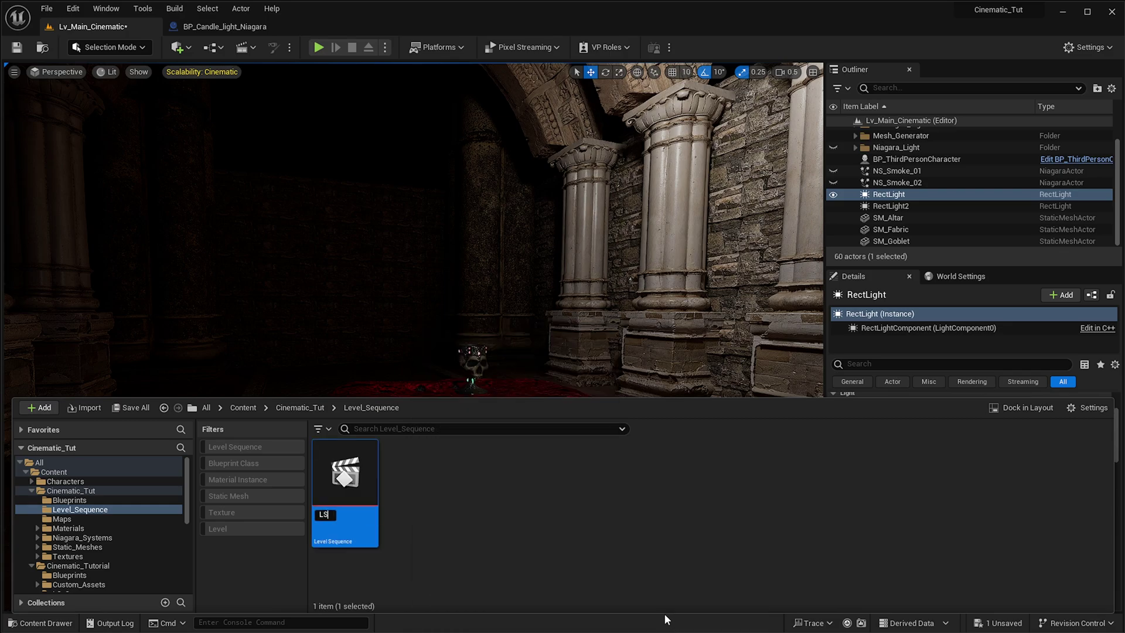
{"action": "type", "text": "_Tut"}
{"action": "key", "text": "Return"}
{"action": "double_click", "coordinate": [362, 473]}
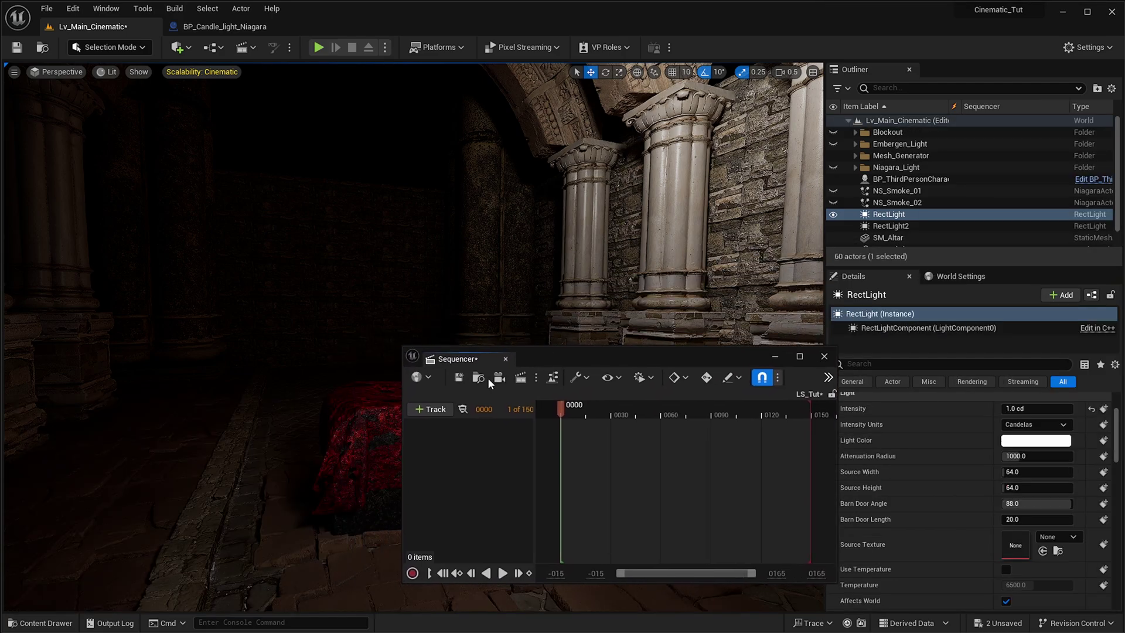
- Dock Sequencer beneath the viewport, float it again, and enlarge and reposition its window so the altar stays in view
{"action": "left_click_drag", "start_coordinate": [457, 359], "coordinate": [58, 345]}
{"action": "left_click_drag", "start_coordinate": [329, 337], "coordinate": [337, 503]}
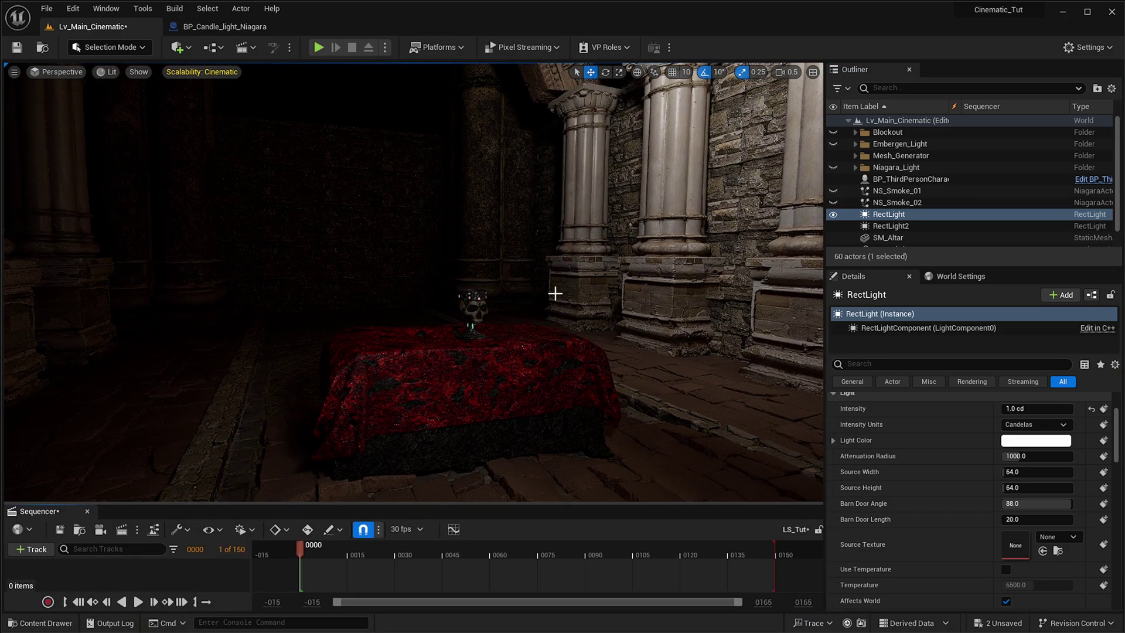
{"action": "left_click_drag", "start_coordinate": [36, 511], "coordinate": [225, 392]}
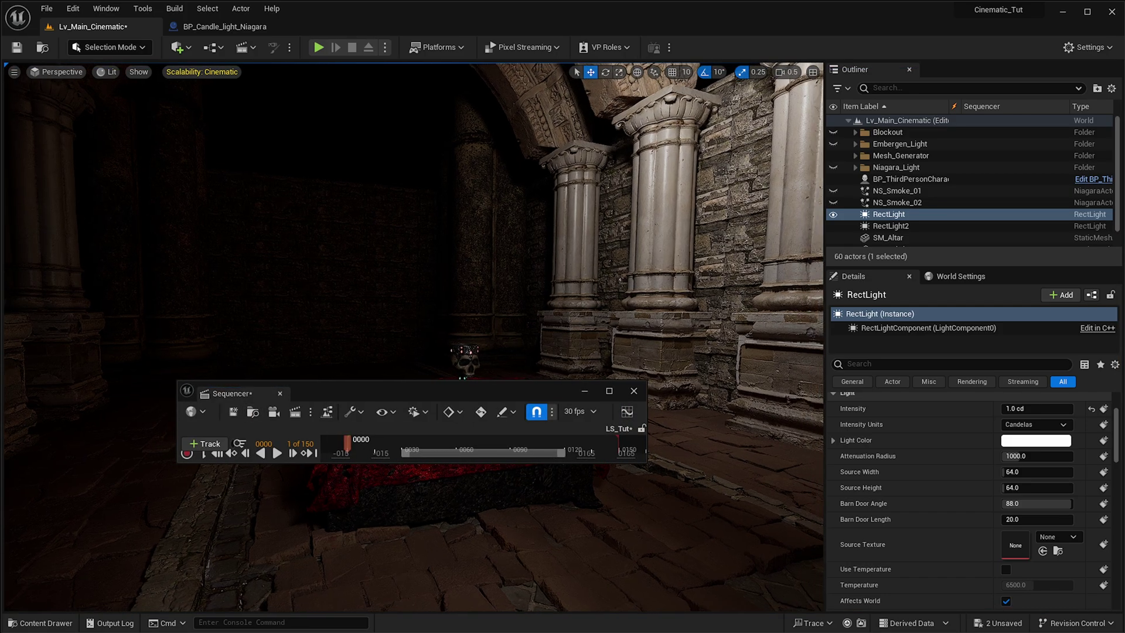
{"action": "left_click_drag", "start_coordinate": [556, 463], "coordinate": [545, 597]}
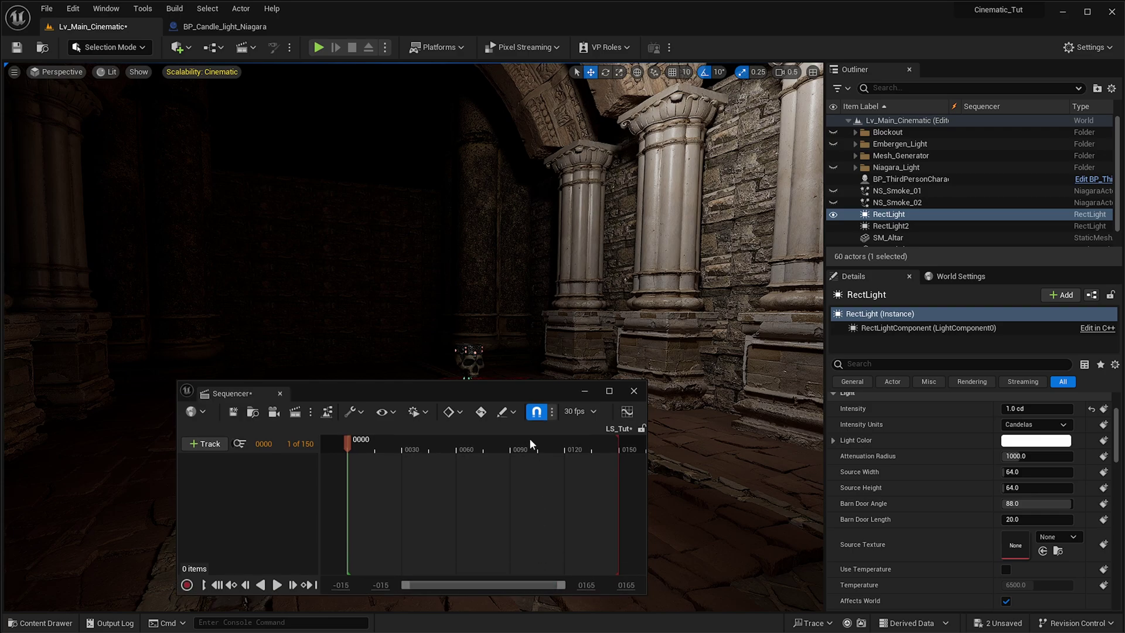
{"action": "left_click_drag", "start_coordinate": [517, 392], "coordinate": [870, 417]}
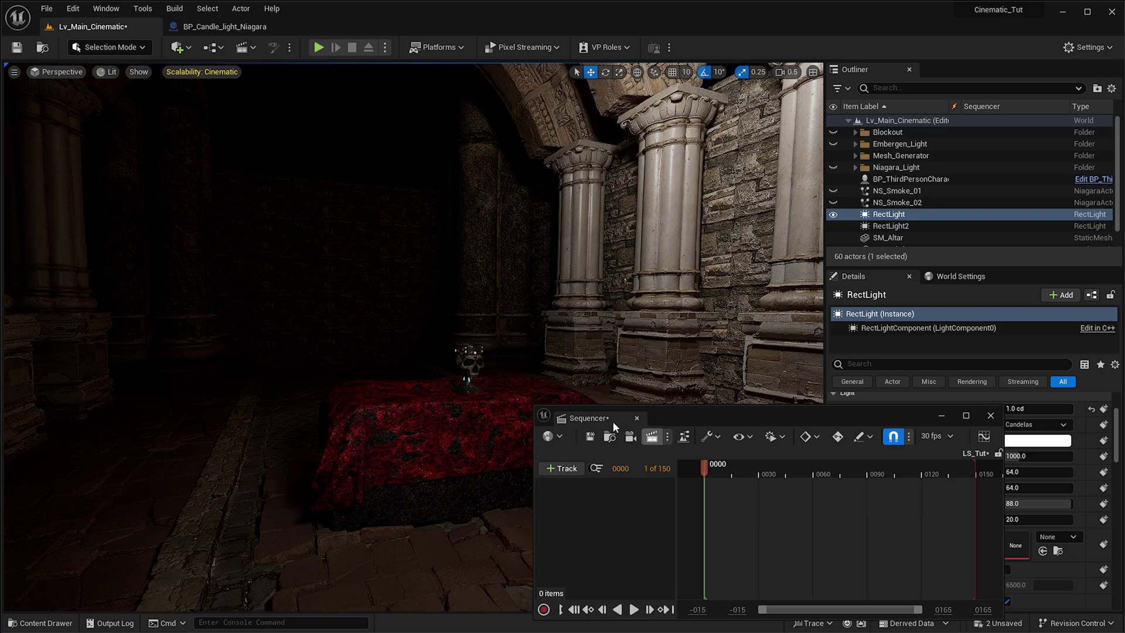
{"action": "left_click_drag", "start_coordinate": [702, 426], "coordinate": [803, 413]}
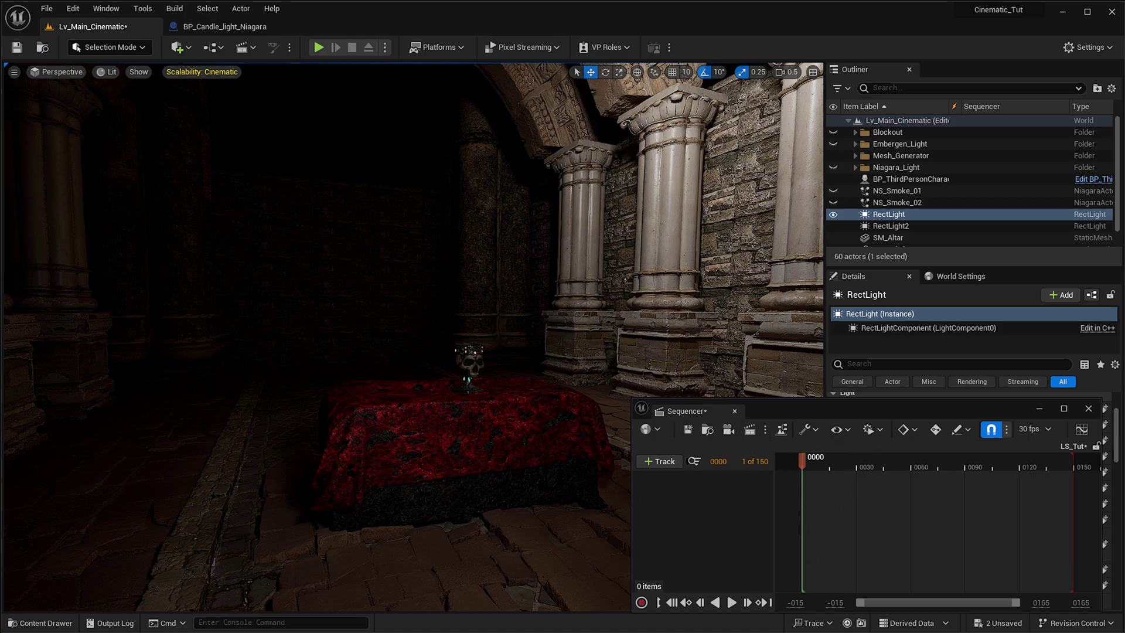
- Add a new cine camera with a camera cut to LS_Tut and enlarge the Sequencer window to show its tracks
{"action": "left_click", "coordinate": [729, 435]}
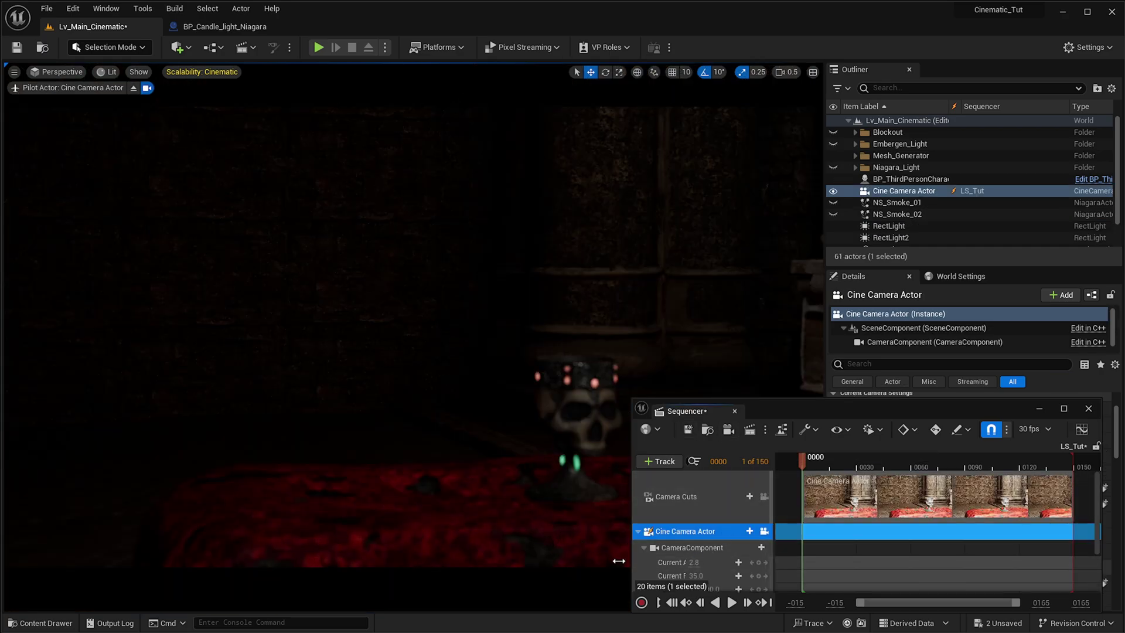
{"action": "left_click_drag", "start_coordinate": [783, 402], "coordinate": [777, 327]}
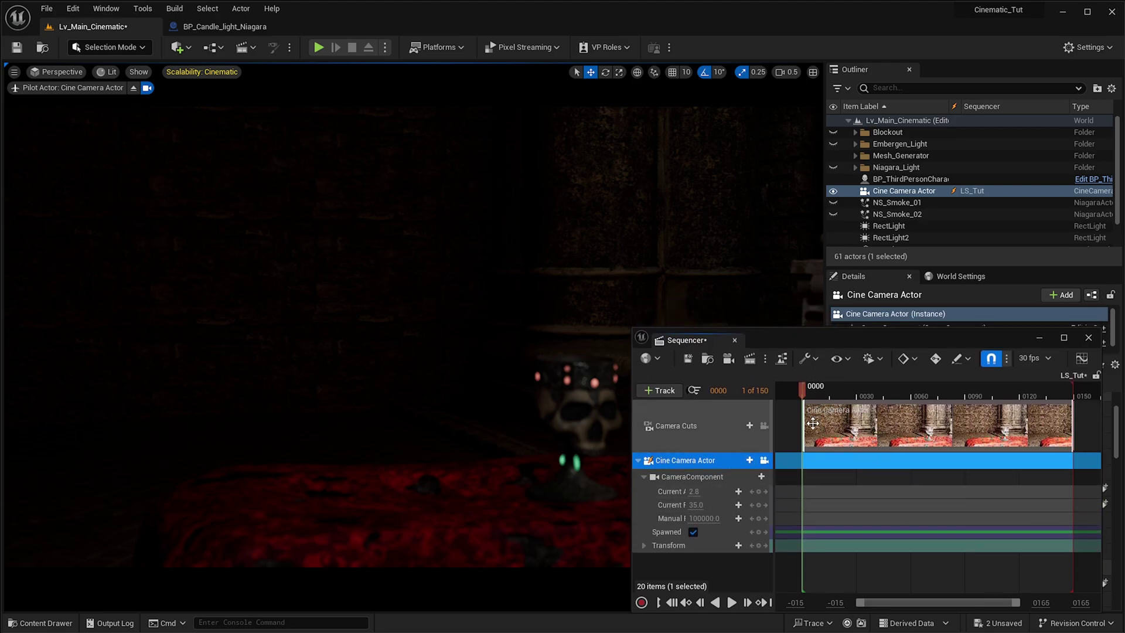
{"action": "left_click", "coordinate": [854, 413]}
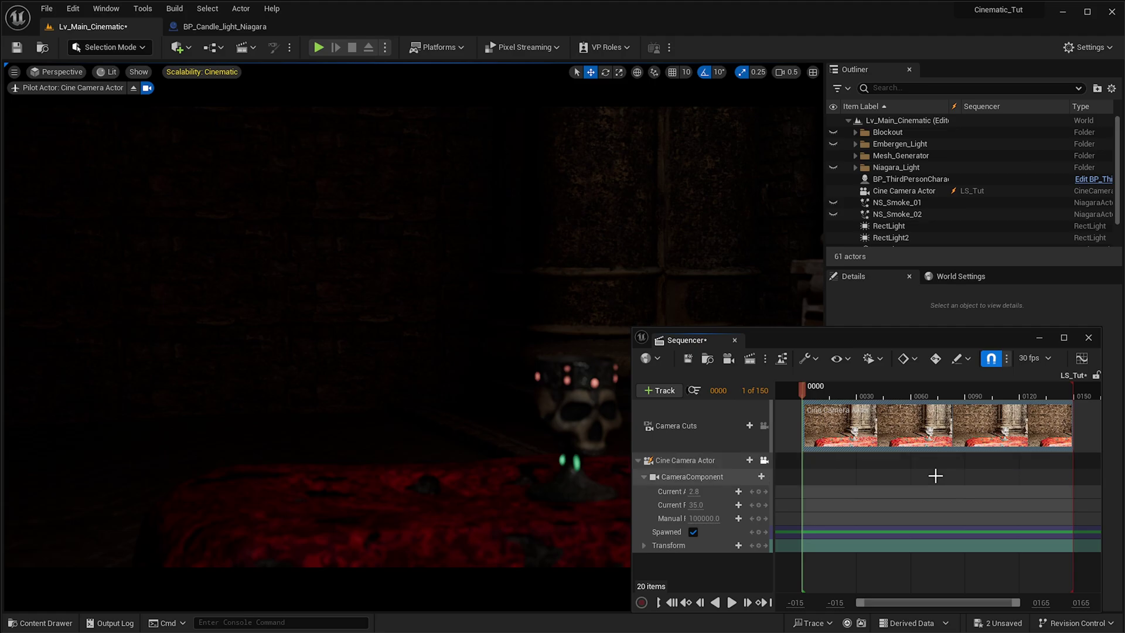
- Set the LS_Tut sequence display rate to 24 fps (film)
{"action": "scroll", "coordinate": [936, 475], "scroll_direction": "down", "scroll_amount": 2, "text": "ctrl"}
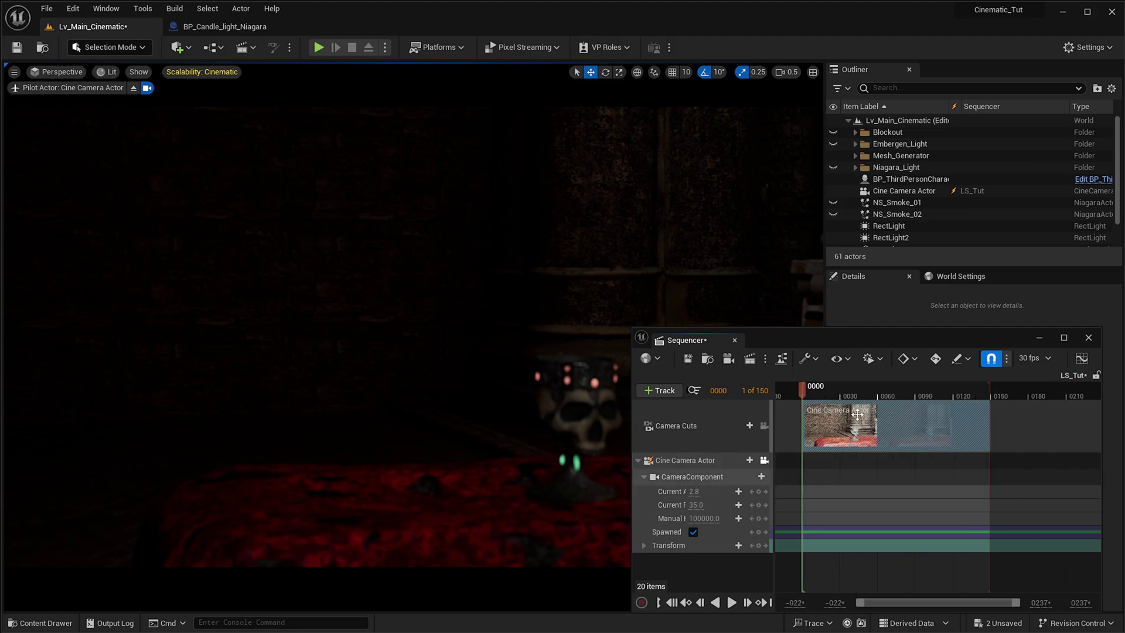
{"action": "scroll", "coordinate": [888, 455], "scroll_direction": "down", "scroll_amount": 1, "text": "ctrl"}
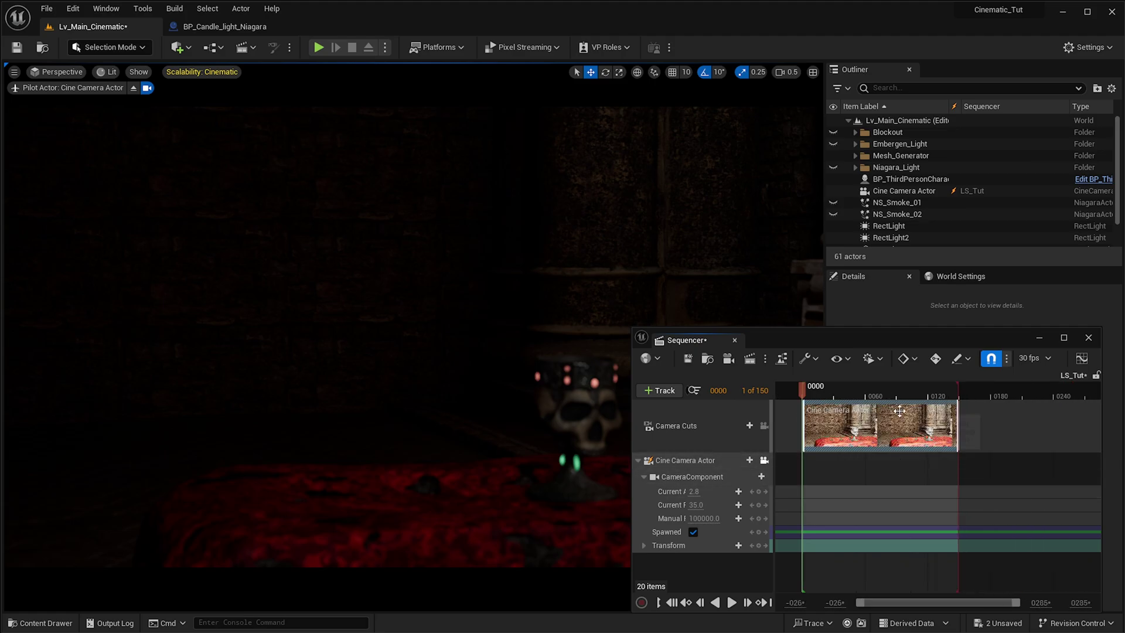
{"action": "scroll", "coordinate": [854, 473], "scroll_direction": "down", "scroll_amount": 2, "text": "ctrl"}
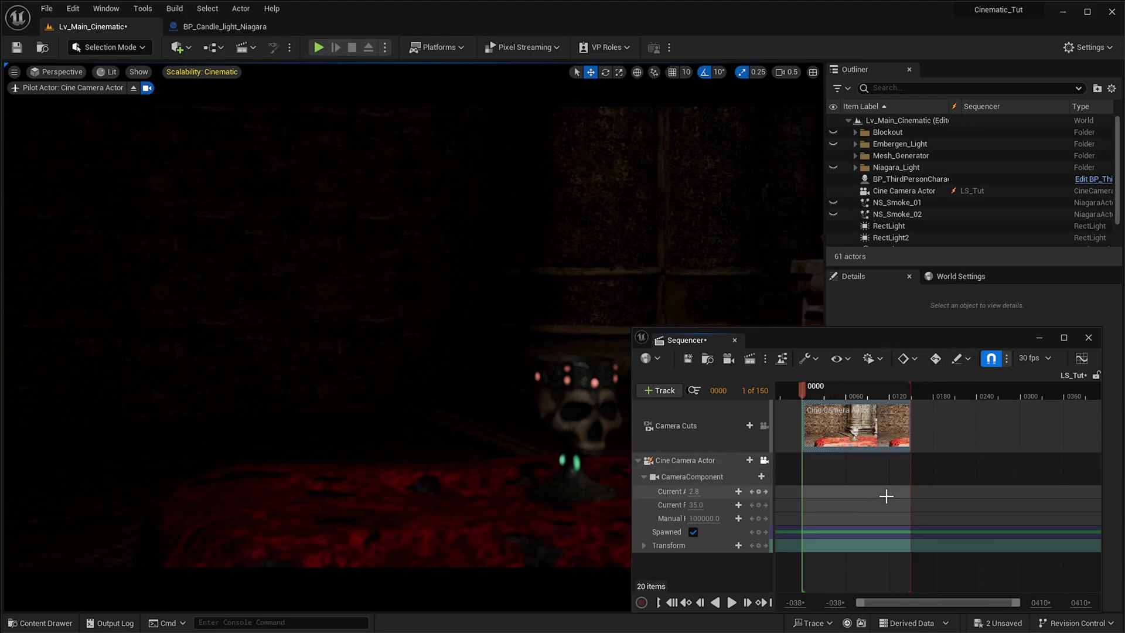
{"action": "scroll", "coordinate": [884, 495], "scroll_direction": "down", "scroll_amount": 1, "text": "ctrl"}
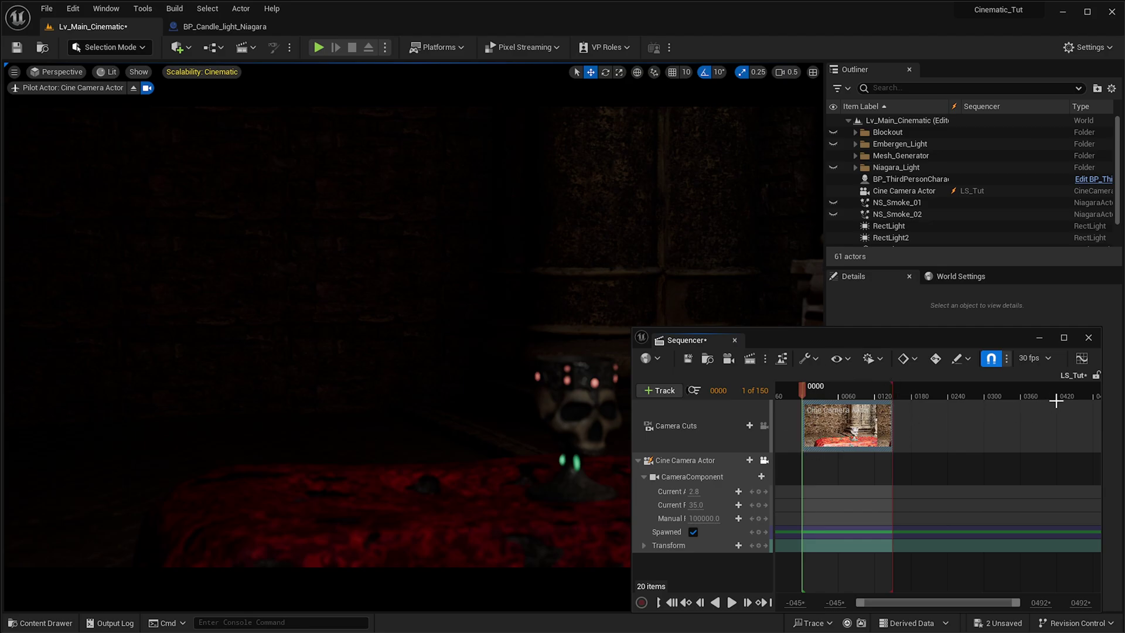
{"action": "left_click", "coordinate": [1036, 363]}
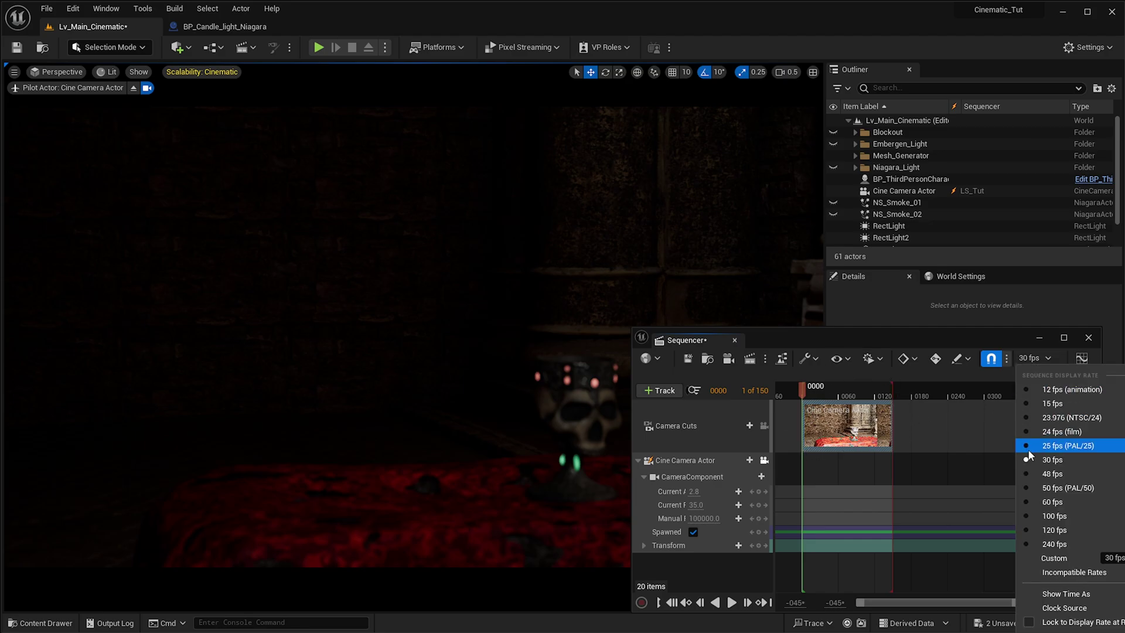
{"action": "left_click", "coordinate": [1008, 439]}
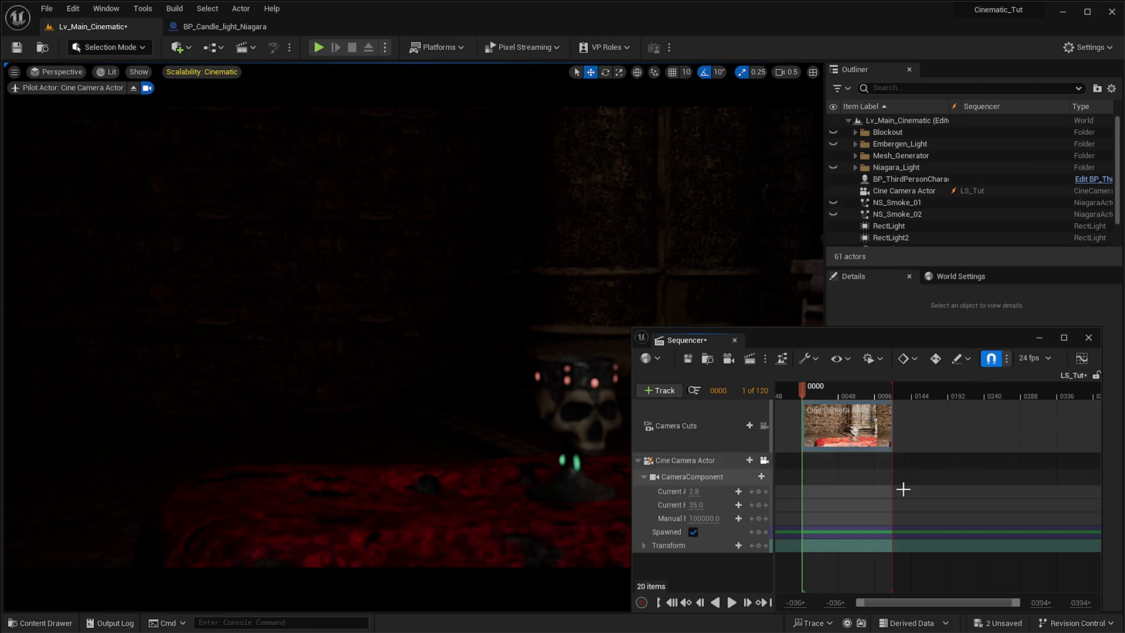
{"action": "left_click_drag", "start_coordinate": [799, 341], "coordinate": [792, 339]}
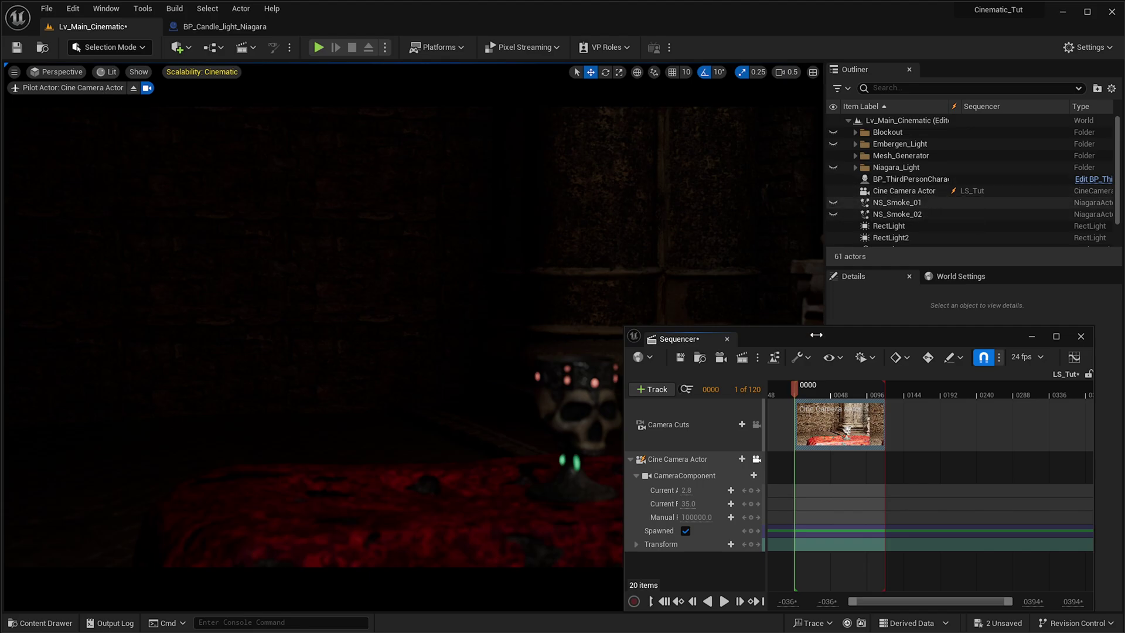
- Close Sequencer, reopen LS_Tut from the Level_Sequence folder and check the camera entry in the Outliner
{"action": "left_click", "coordinate": [1081, 336]}
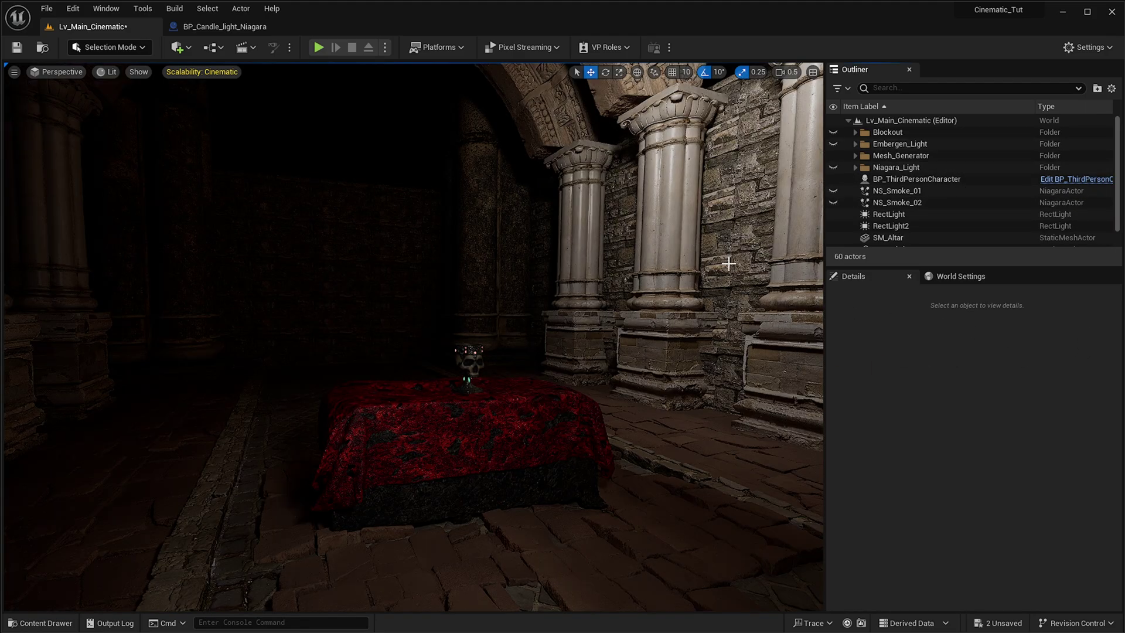
{"action": "key", "text": "ctrl+space"}
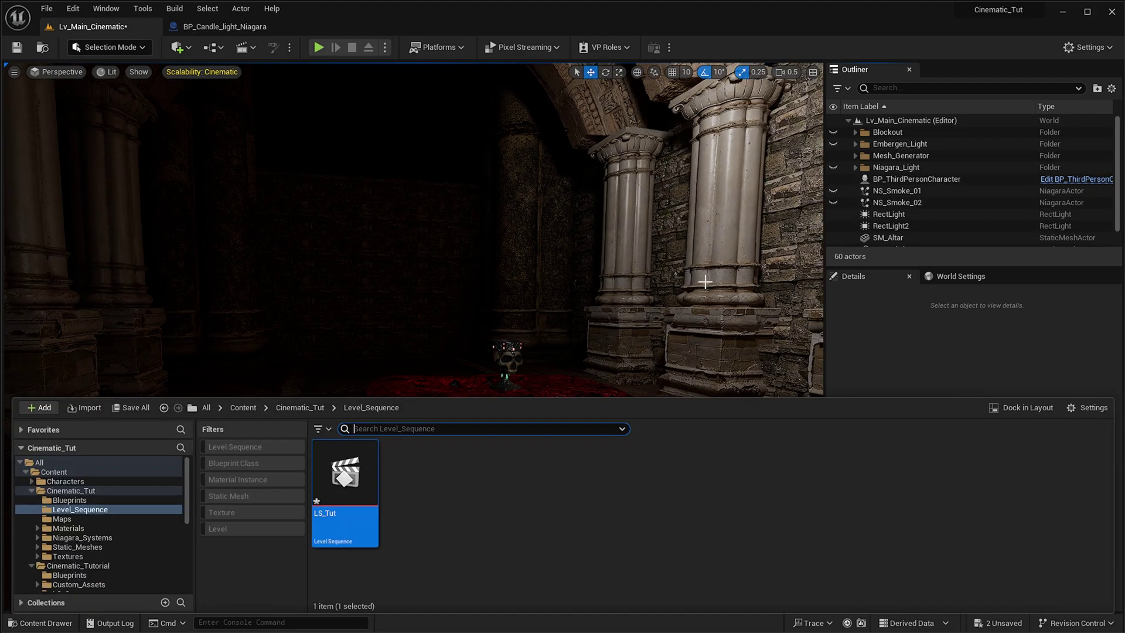
{"action": "double_click", "coordinate": [364, 478]}
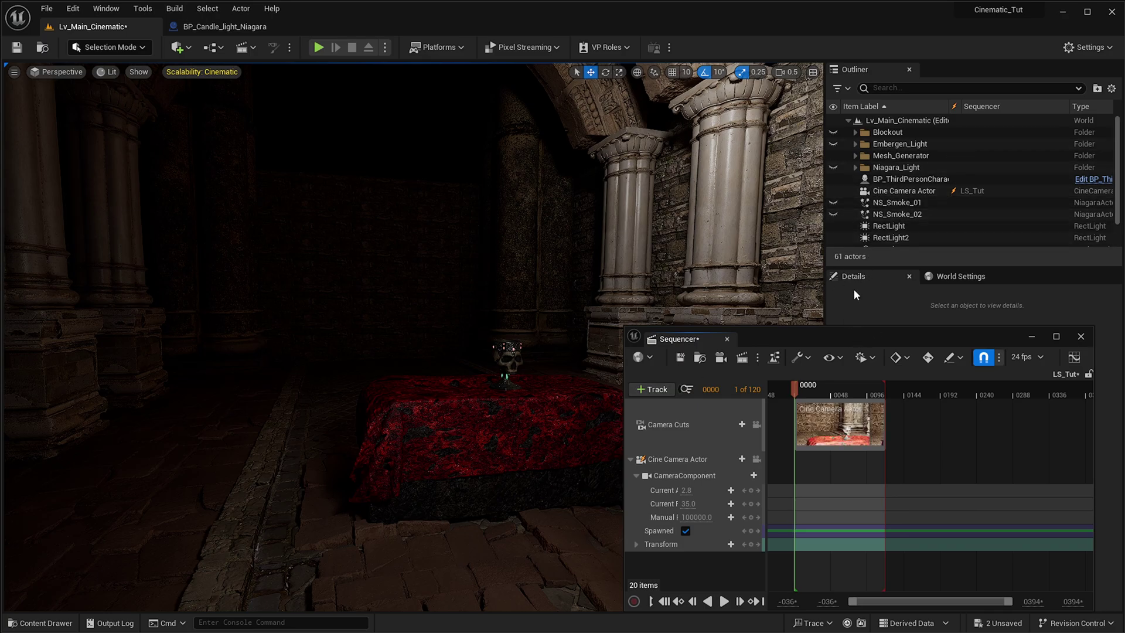
{"action": "scroll", "coordinate": [926, 218], "scroll_direction": "down", "scroll_amount": 2}
{"action": "scroll", "coordinate": [930, 217], "scroll_direction": "up", "scroll_amount": 2}
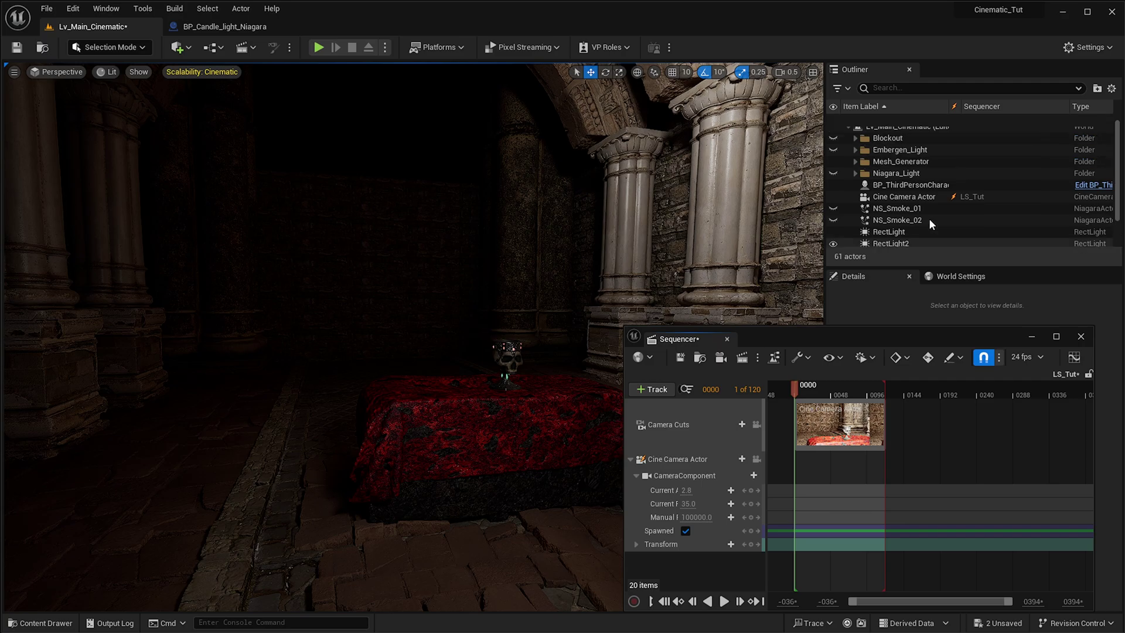
- Place the LS_Tut level sequence asset into the level above the goblet on the altar
{"action": "right_click_drag", "start_coordinate": [662, 234], "coordinate": [709, 248]}
{"action": "key", "text": "ctrl+space"}
{"action": "left_click_drag", "start_coordinate": [375, 491], "coordinate": [458, 249]}
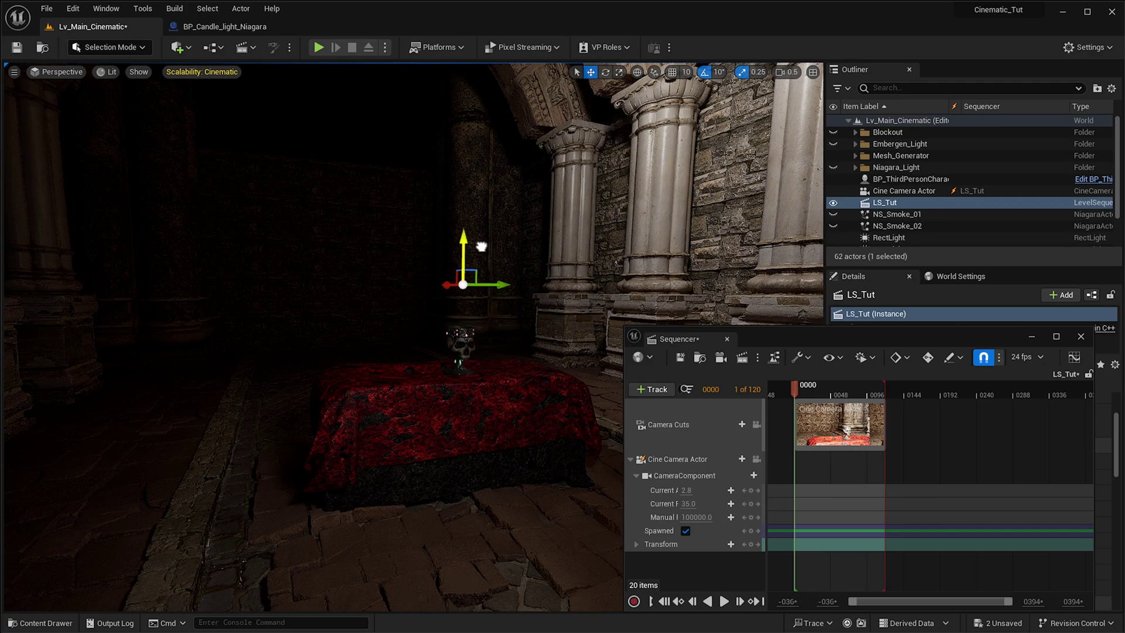
{"action": "scroll", "coordinate": [548, 218], "scroll_direction": "down", "scroll_amount": 2}
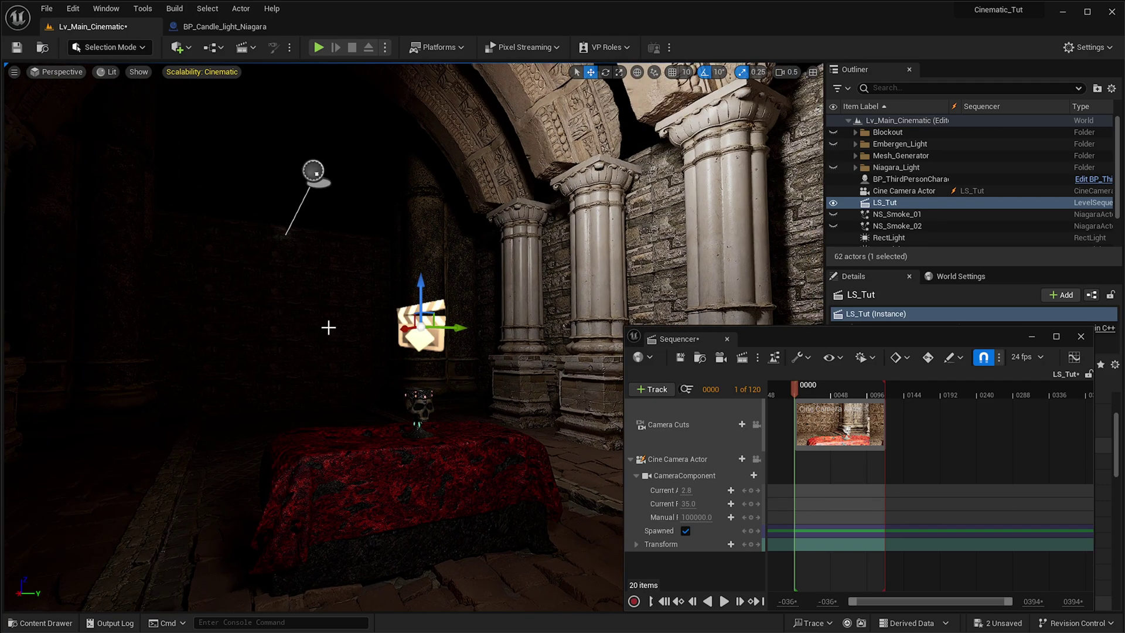
- Move the LS_Tut actor sideways so it no longer sits directly above the goblet
{"action": "right_click_drag", "start_coordinate": [527, 252], "coordinate": [492, 254]}
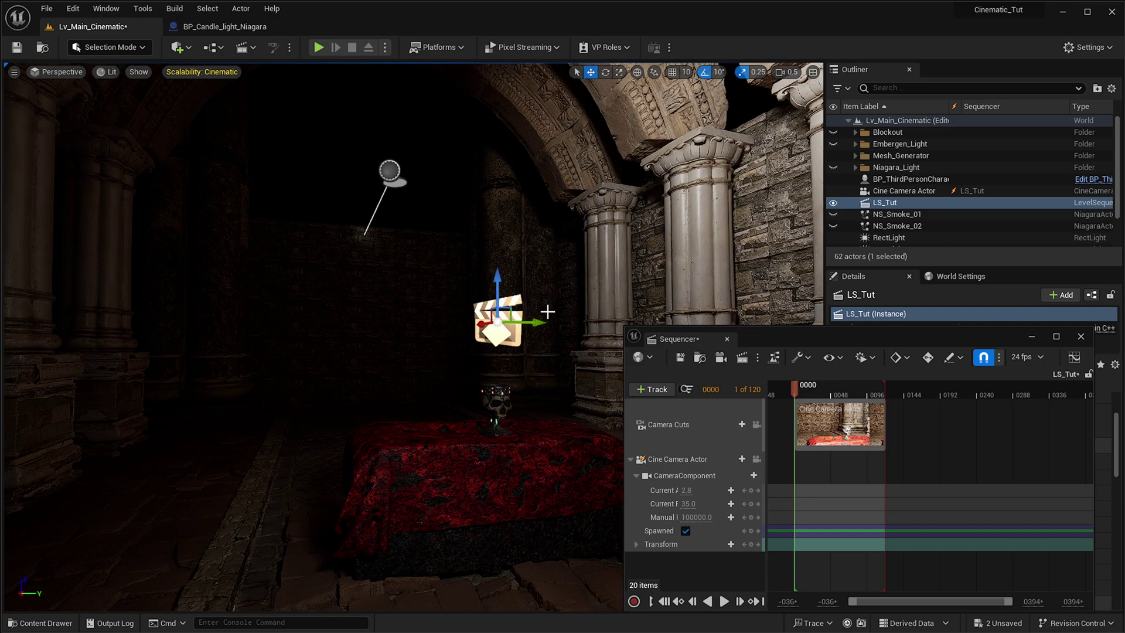
{"action": "right_click_drag", "start_coordinate": [521, 332], "coordinate": [554, 330]}
{"action": "key", "text": "a"}
{"action": "left_click_drag", "start_coordinate": [464, 320], "coordinate": [326, 331]}
{"action": "mouse_move", "coordinate": [449, 325]}
{"action": "right_mouse_down"}
{"action": "mouse_move", "coordinate": [428, 337]}
{"action": "mouse_move", "coordinate": [453, 325]}
{"action": "mouse_move", "coordinate": [527, 346]}
{"action": "mouse_move", "coordinate": [434, 334]}
{"action": "right_mouse_up"}
{"action": "key", "text": "d"}
{"action": "key", "text": "a"}
{"action": "key", "text": "w"}
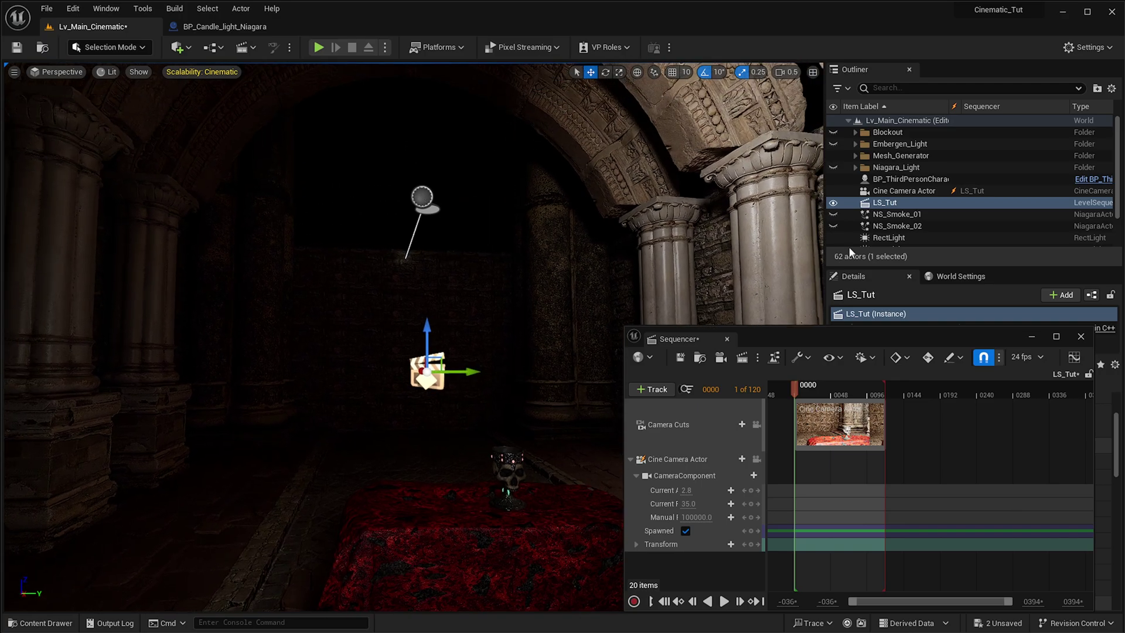
- Lock the viewport to the Camera Cuts track and move the playhead to frame 37
{"action": "left_click", "coordinate": [690, 438]}
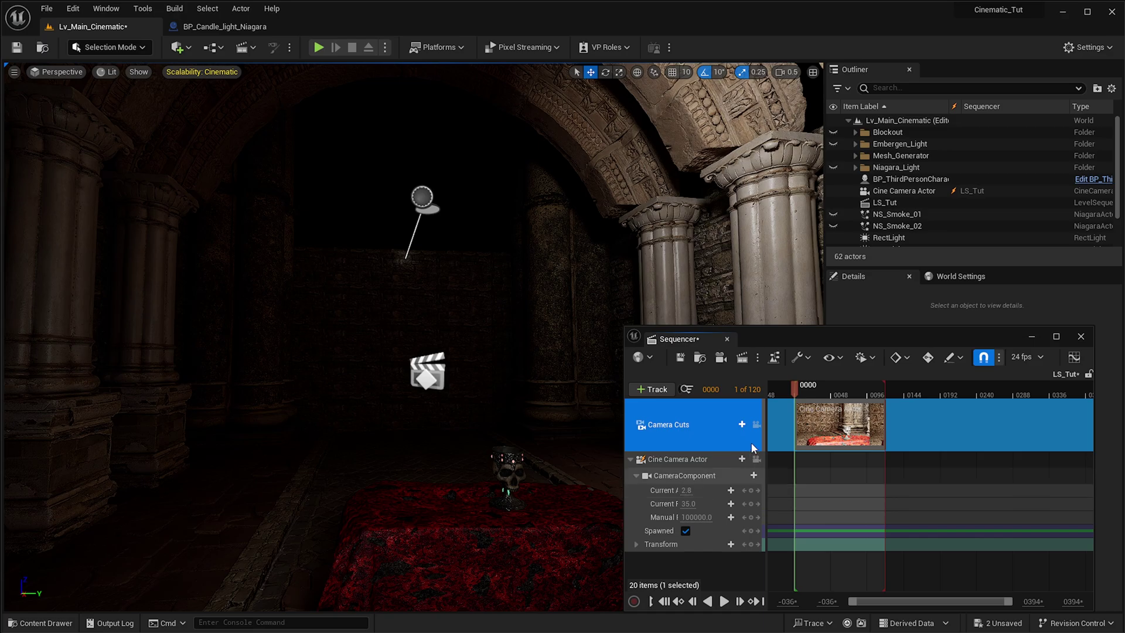
{"action": "left_click", "coordinate": [757, 424]}
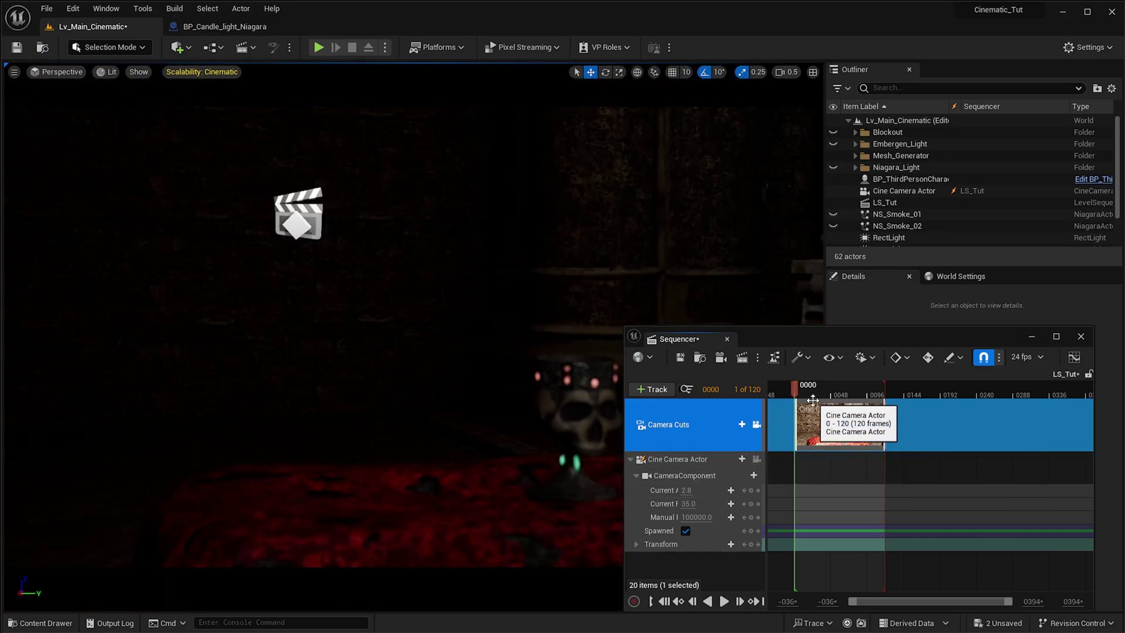
{"action": "left_click", "coordinate": [833, 394]}
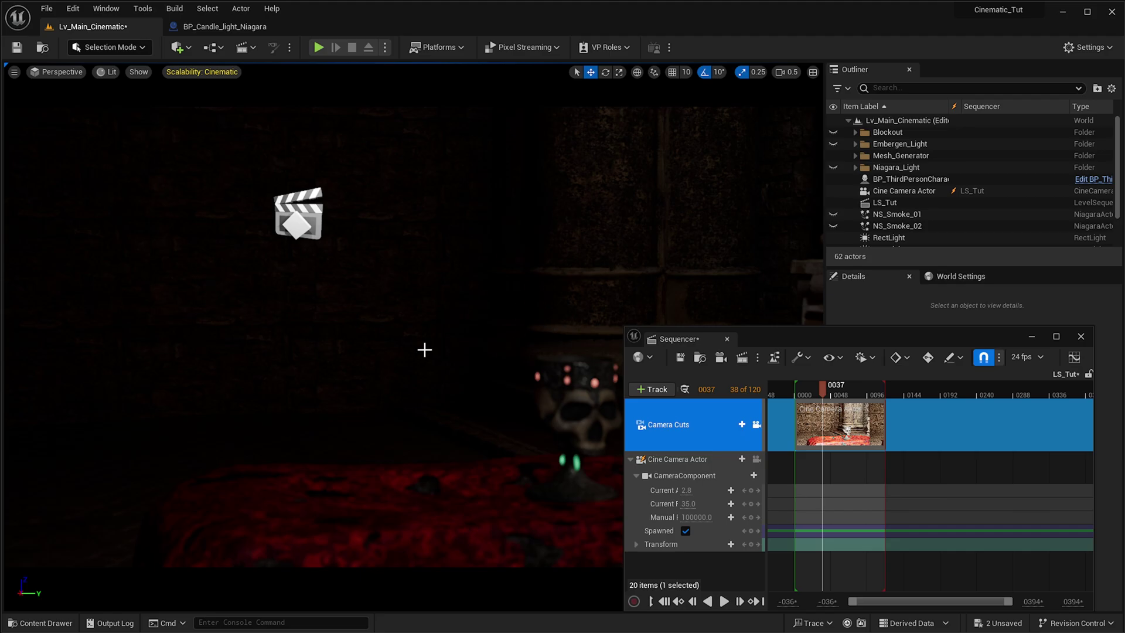
- Pilot the Cine Camera Actor through the viewport and reframe it so the skull goblet and the pillar beside it are in shot
{"action": "left_click", "coordinate": [756, 459]}
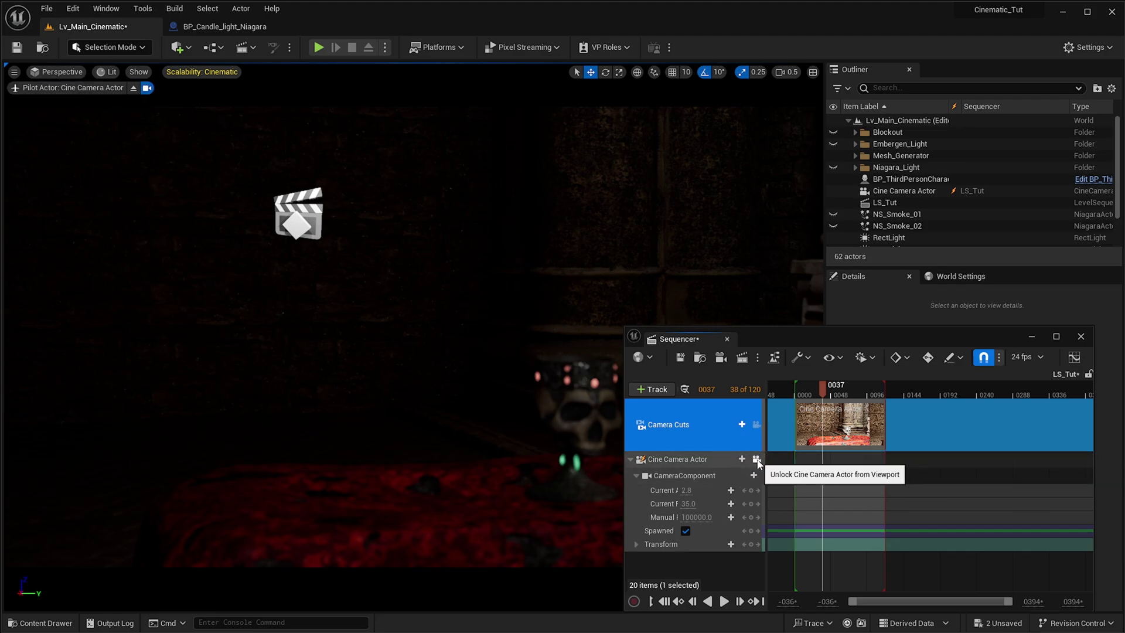
{"action": "right_click_drag", "start_coordinate": [504, 416], "coordinate": [422, 386]}
{"action": "key", "text": "d"}
{"action": "key", "text": "a"}
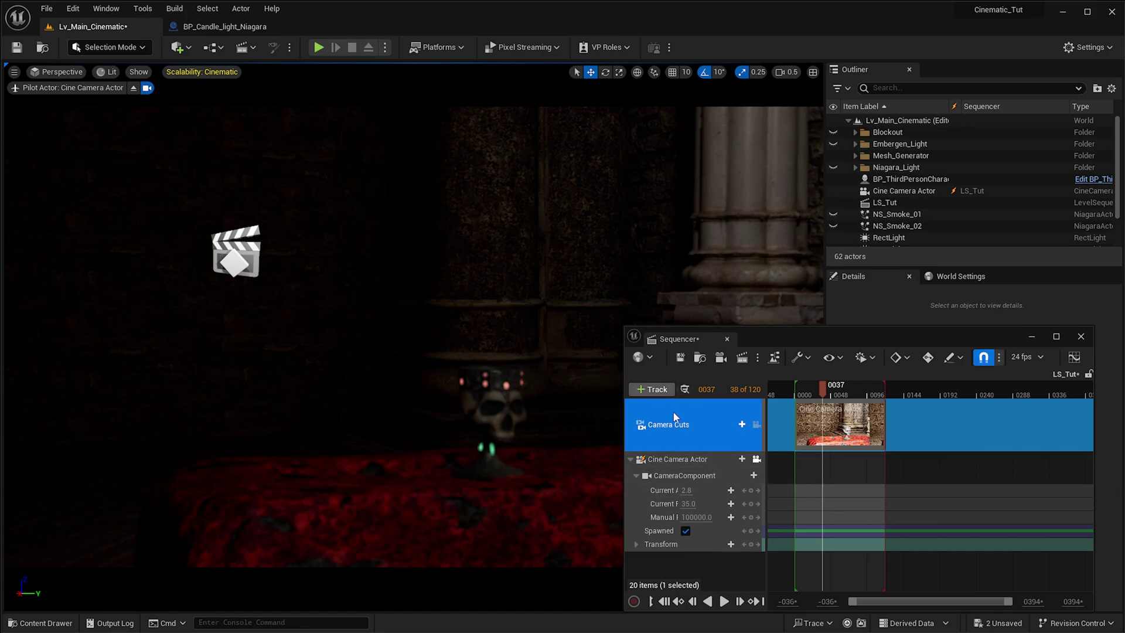
- Unlock the viewport from the Cine Camera Actor and select that actor in the level
{"action": "left_click", "coordinate": [755, 460]}
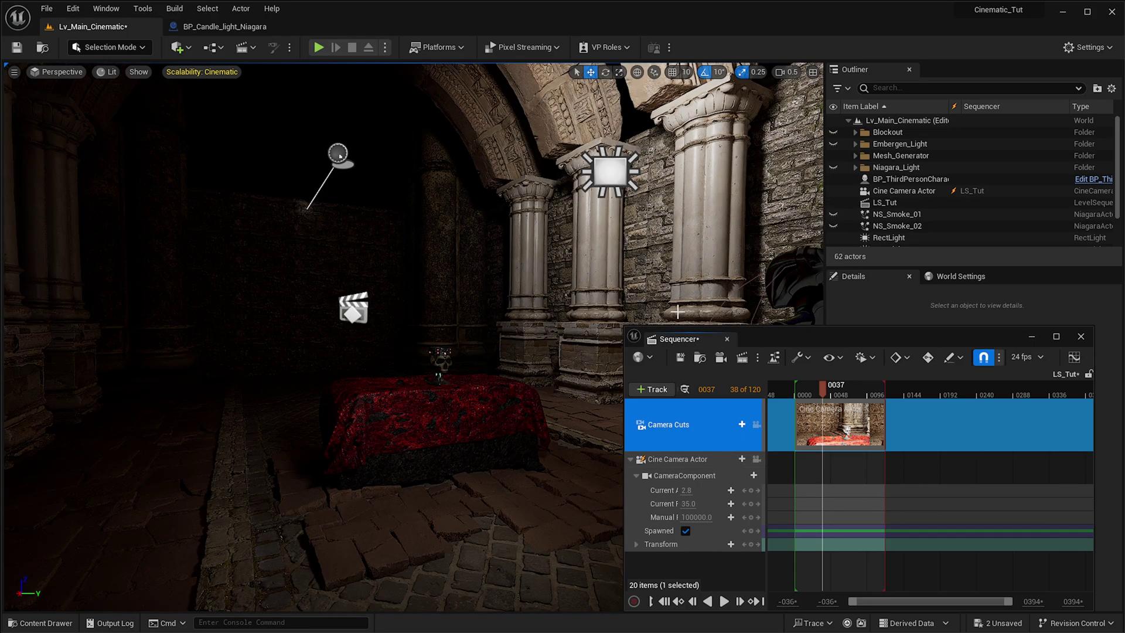
{"action": "left_click", "coordinate": [899, 191]}
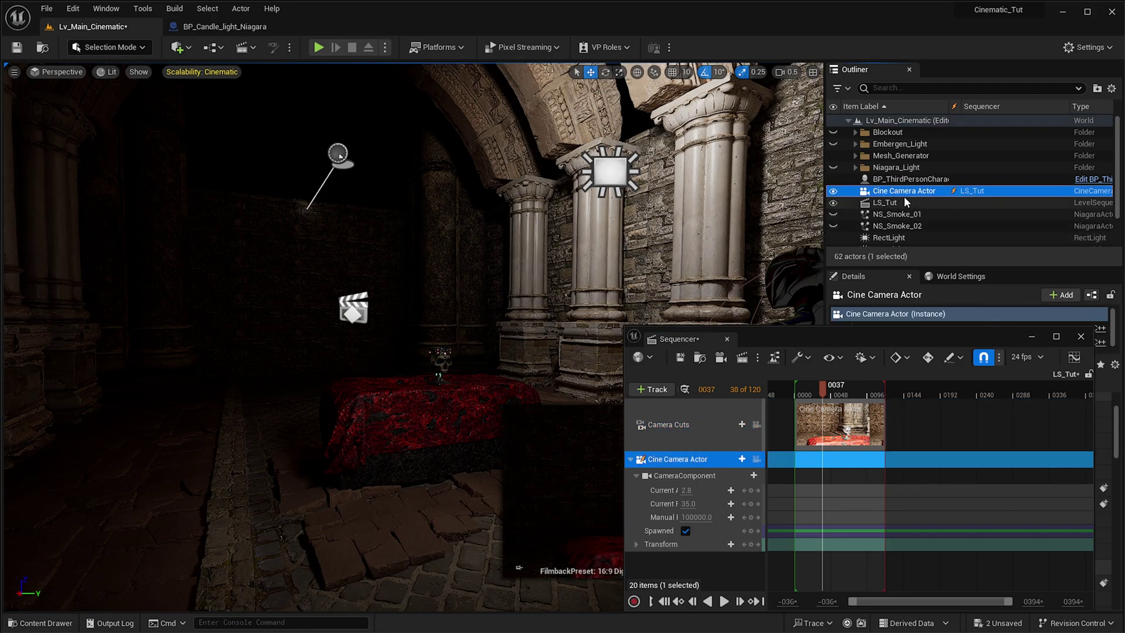
- Pilot the Cine Camera Actor from the level's actor list and show its camera view, moving the sequence editor clear of the scene
{"action": "right_click", "coordinate": [903, 195]}
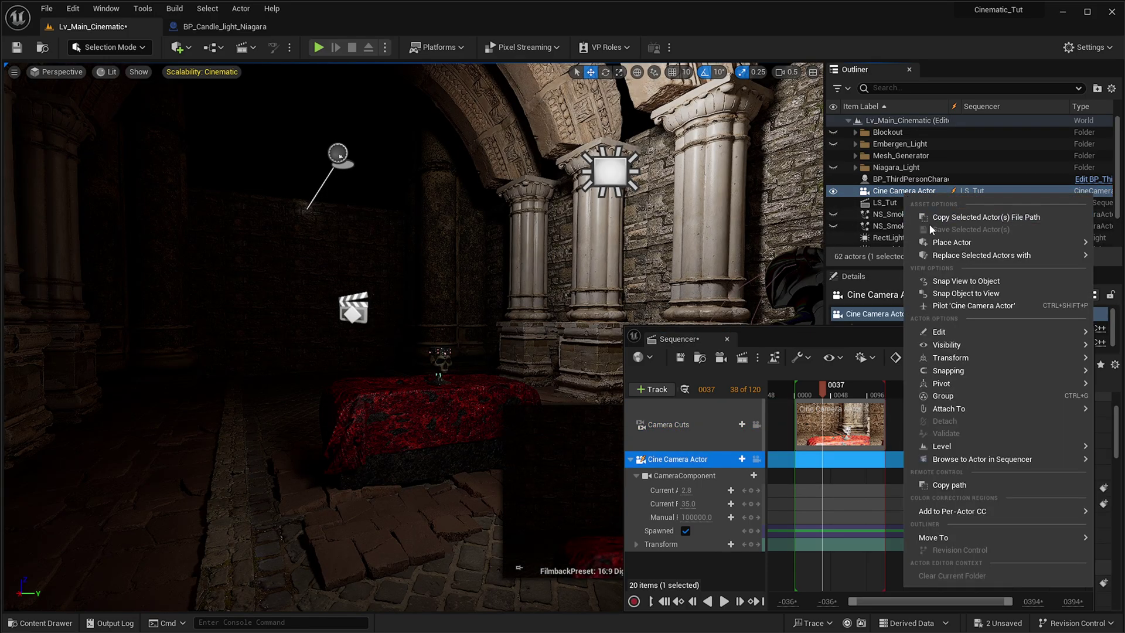
{"action": "left_click", "coordinate": [949, 305]}
{"action": "left_click_drag", "start_coordinate": [836, 342], "coordinate": [761, 466]}
{"action": "right_click_drag", "start_coordinate": [595, 306], "coordinate": [583, 304]}
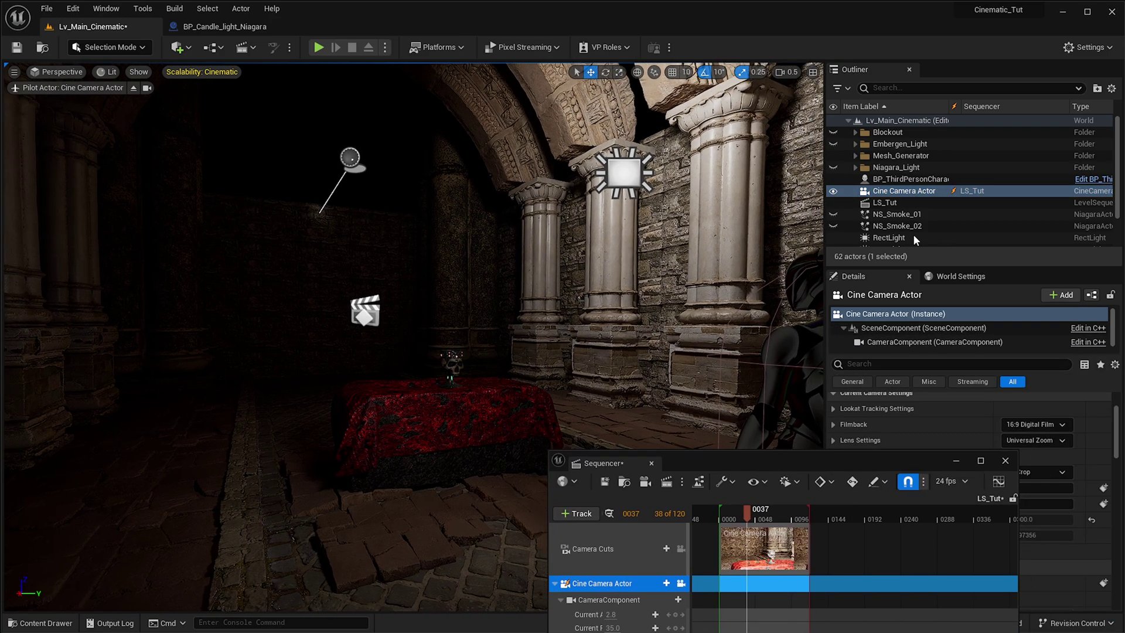
{"action": "left_click", "coordinate": [680, 583]}
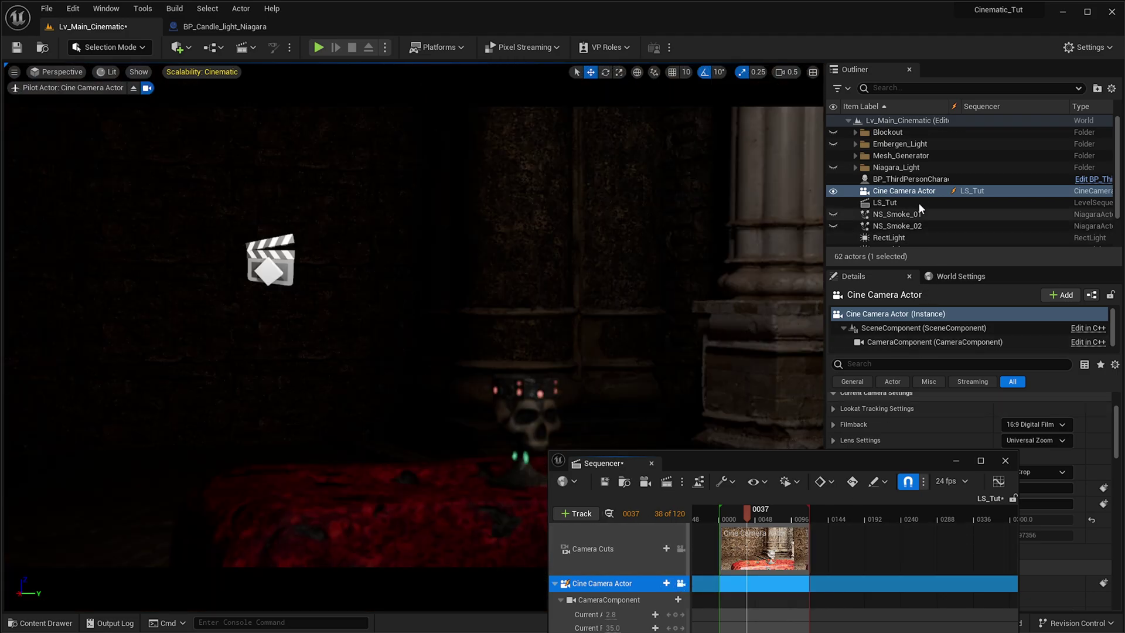
{"action": "left_click_drag", "start_coordinate": [767, 461], "coordinate": [778, 367]}
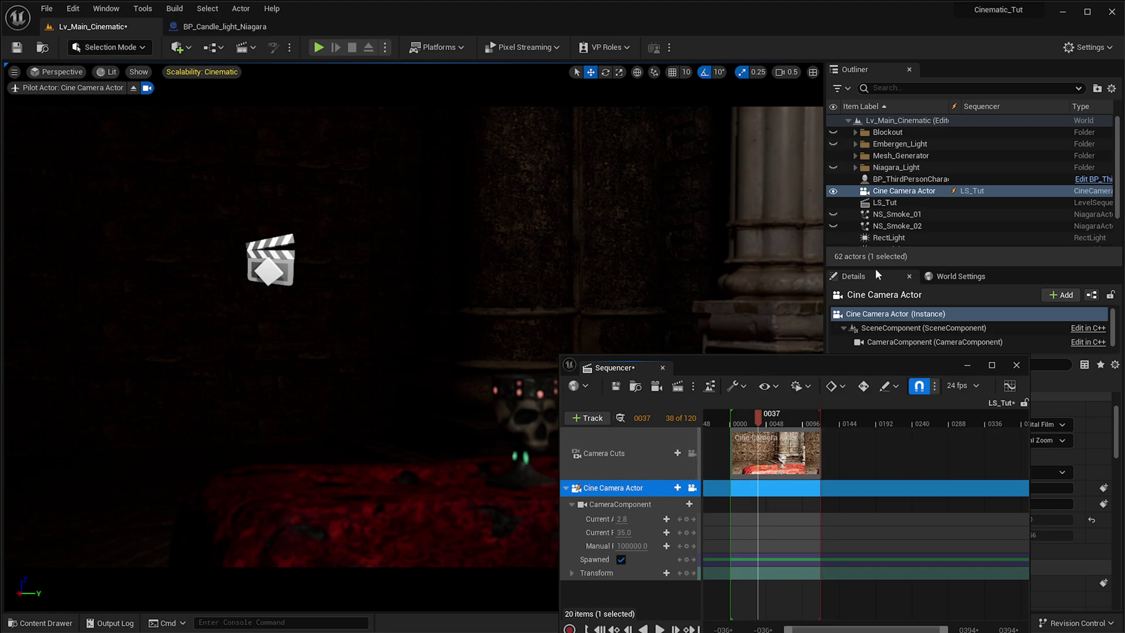
- Stop piloting the Cine Camera Actor, and lock the viewport back to it from its own track in the LS_Tut sequence
{"action": "right_click", "coordinate": [904, 192]}
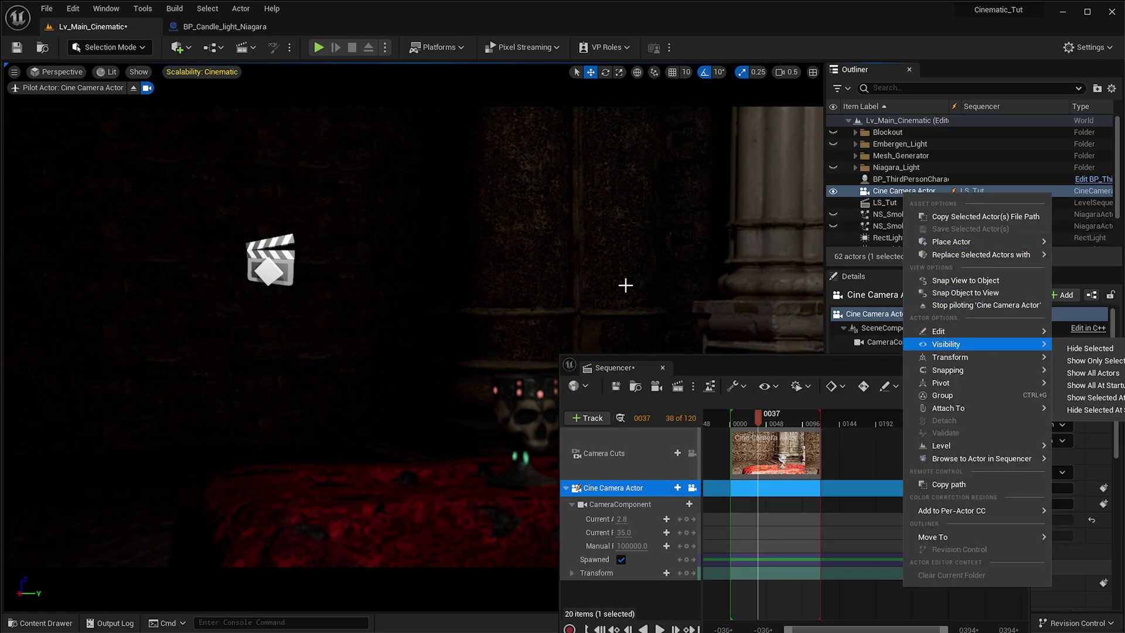
{"action": "left_click", "coordinate": [683, 467]}
{"action": "left_click", "coordinate": [683, 467]}
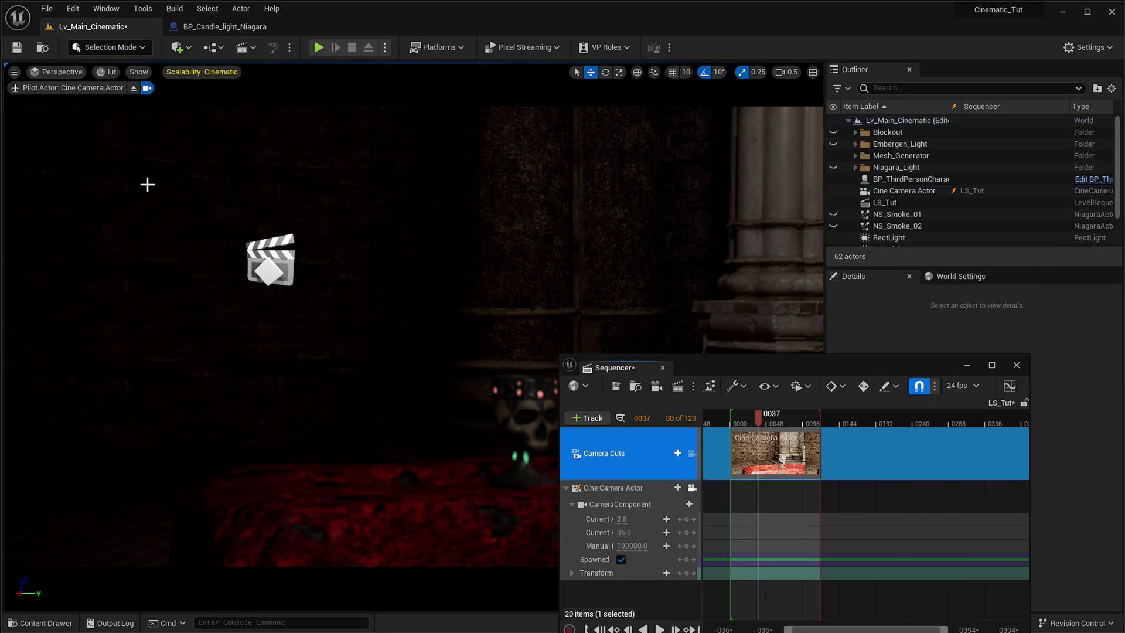
{"action": "left_click", "coordinate": [134, 88]}
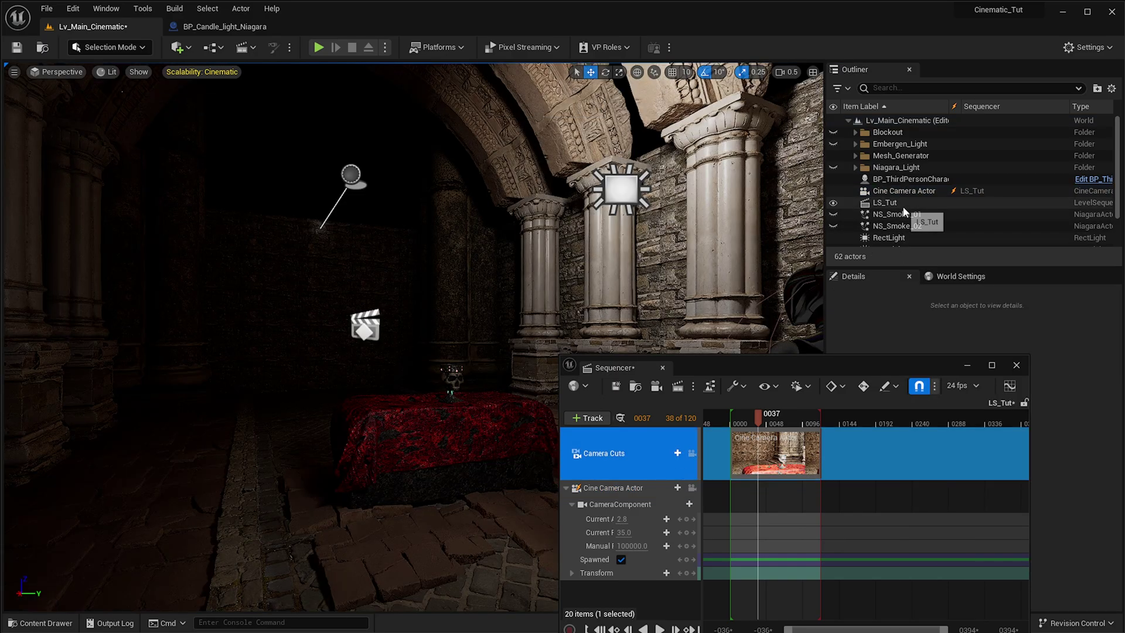
{"action": "right_click_drag", "start_coordinate": [666, 278], "coordinate": [655, 275]}
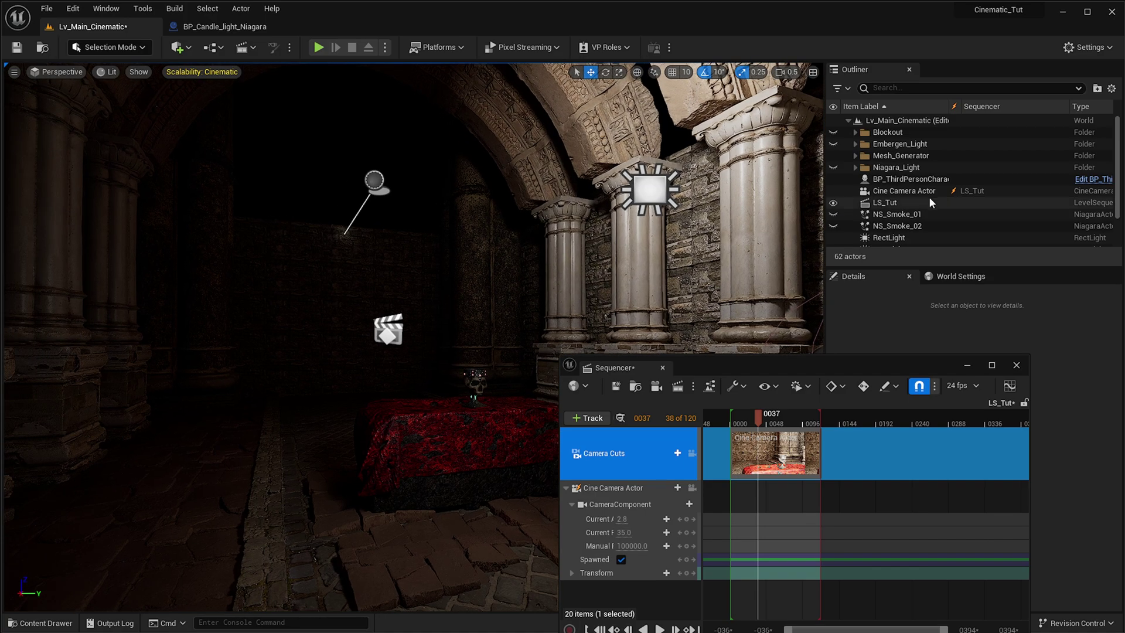
{"action": "left_click", "coordinate": [692, 488]}
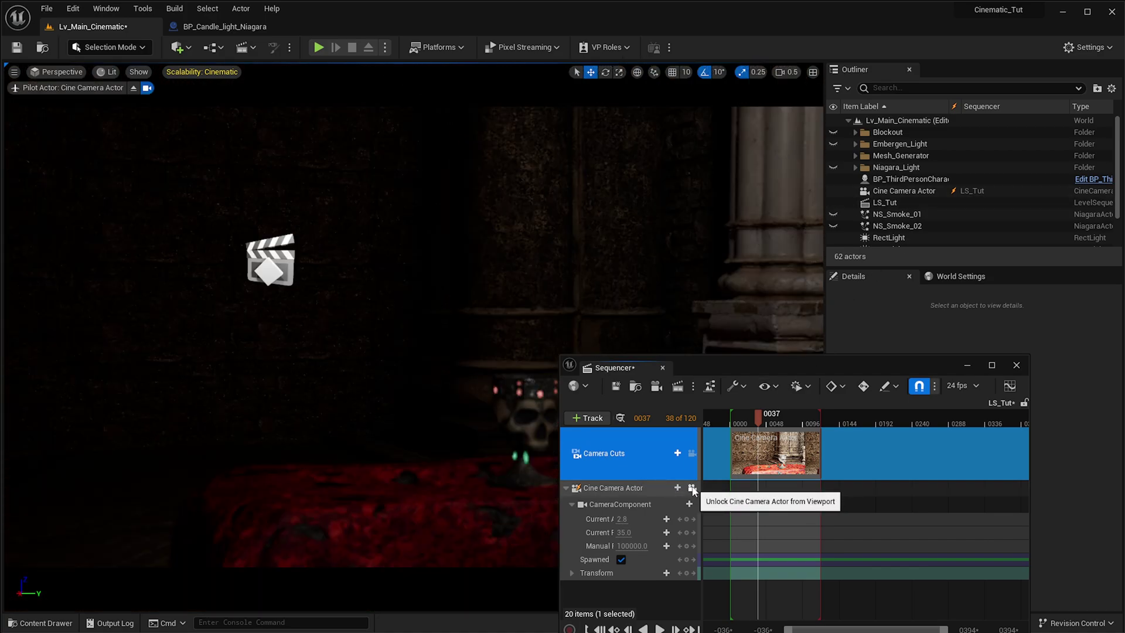
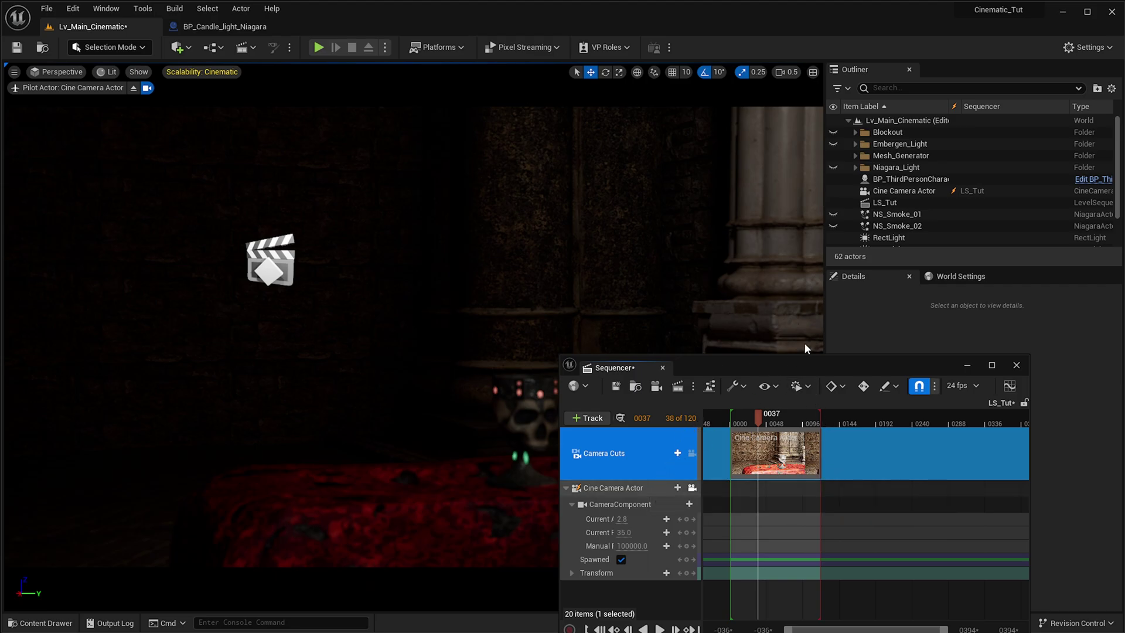
- Move the sequence editor out of the way and select the Cine Camera Actor in the level to show its settings
{"action": "left_click_drag", "start_coordinate": [838, 370], "coordinate": [1124, 282]}
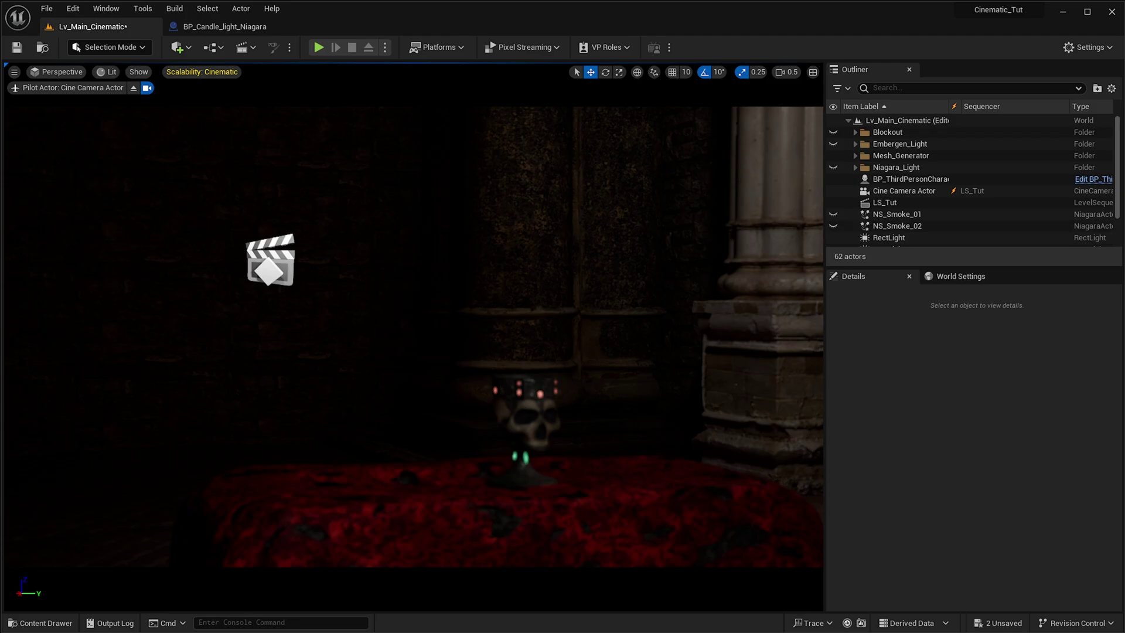
{"action": "left_click", "coordinate": [908, 191]}
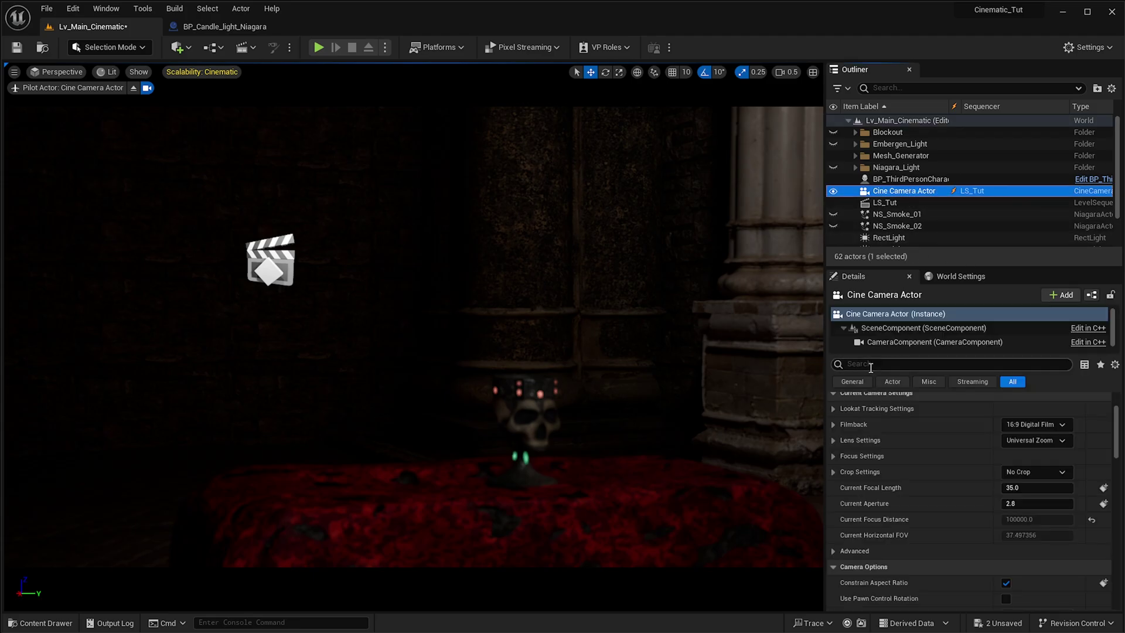
{"action": "scroll", "coordinate": [944, 414], "scroll_direction": "up", "scroll_amount": 3}
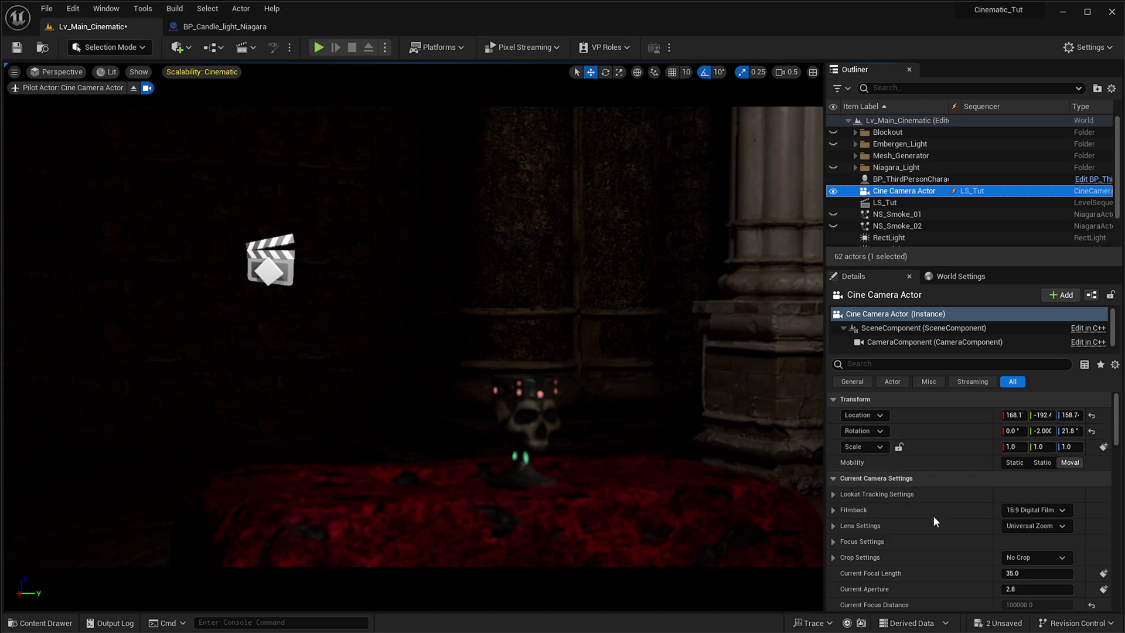
- Examine the camera's Lookat Tracking Settings, including the Actor to Track option, and collapse them again
{"action": "left_click", "coordinate": [832, 494]}
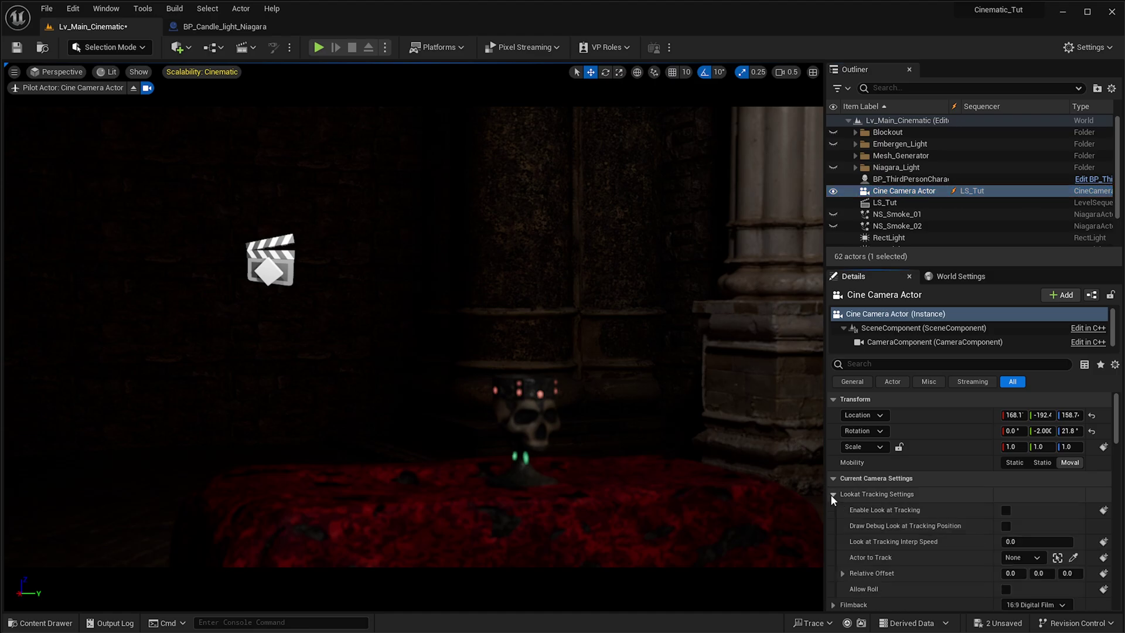
{"action": "scroll", "coordinate": [831, 494], "scroll_direction": "down", "scroll_amount": 1}
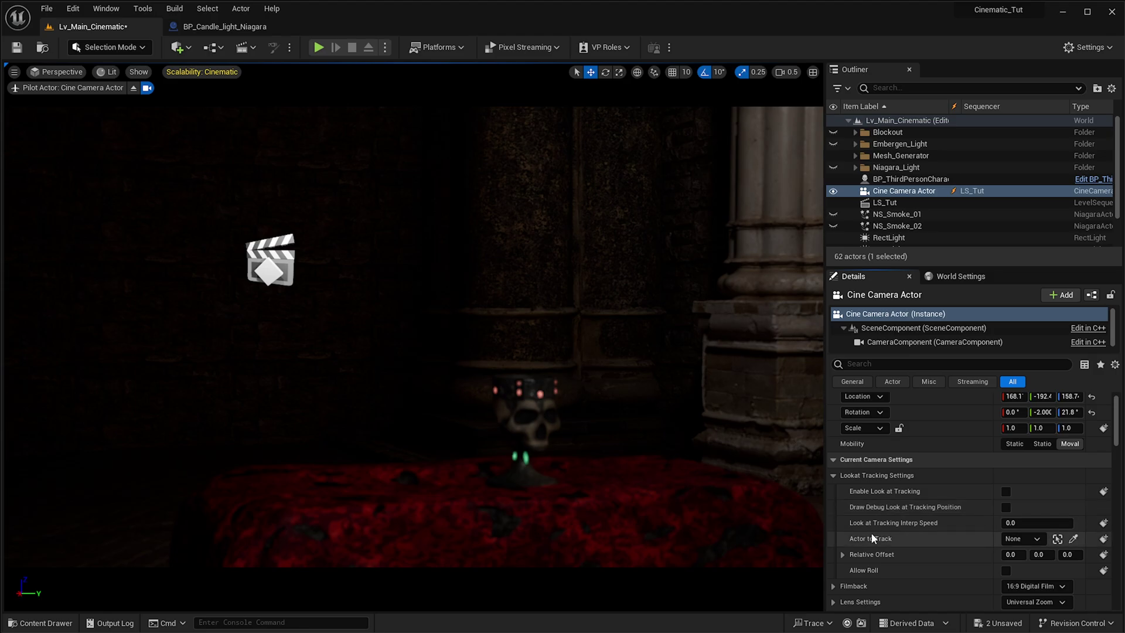
{"action": "left_click", "coordinate": [1028, 541]}
{"action": "left_click", "coordinate": [1026, 541]}
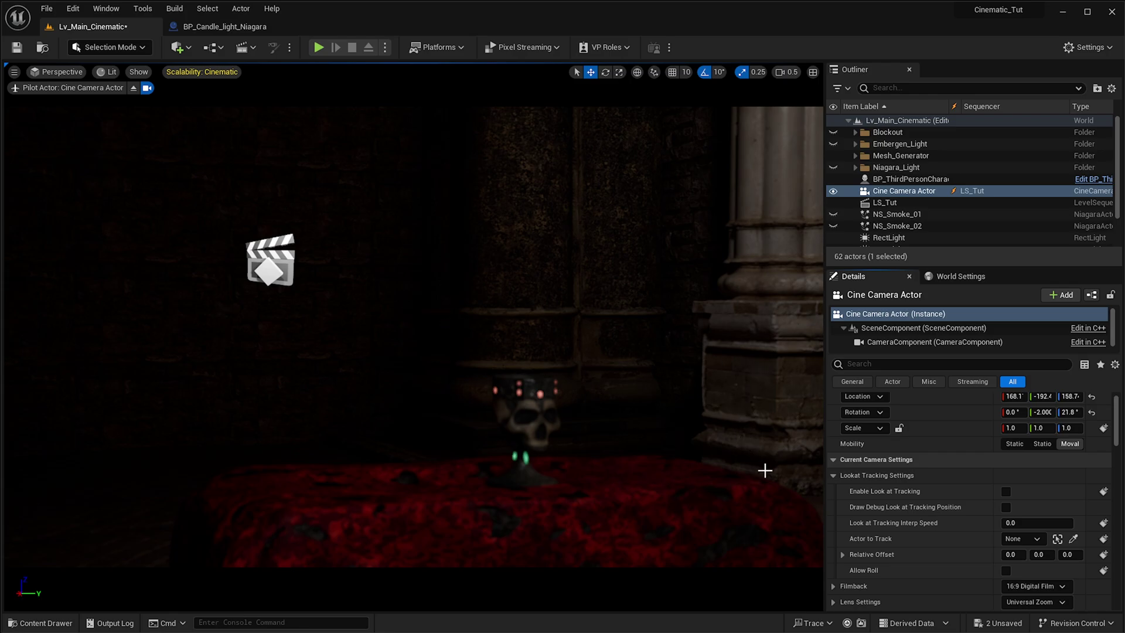
{"action": "left_click", "coordinate": [833, 476]}
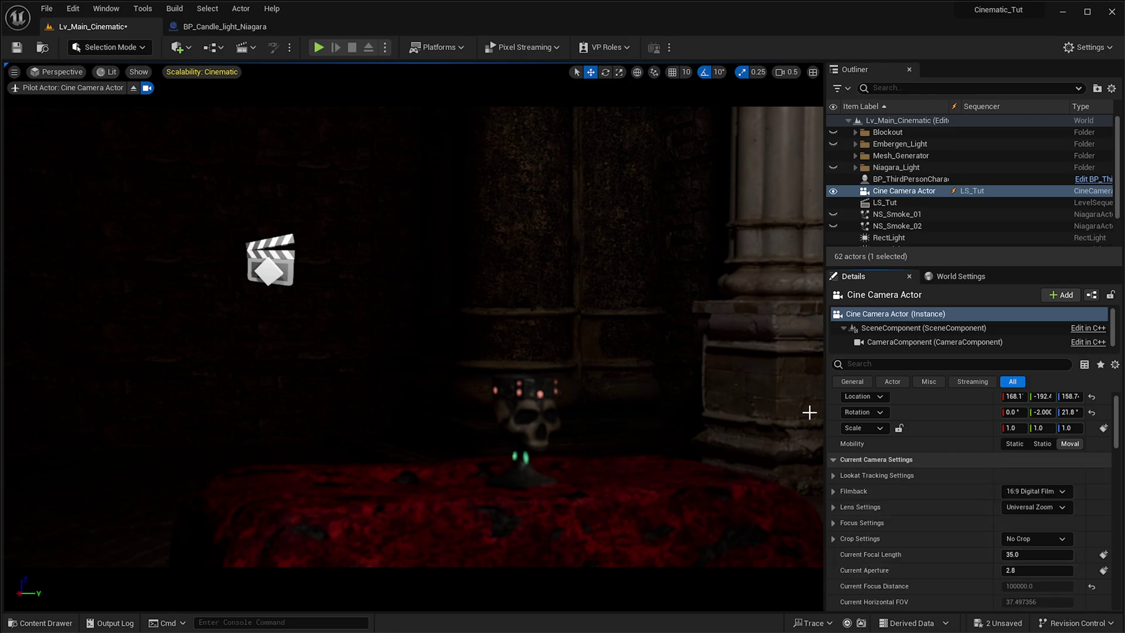
- Set the camera's Filmback preset to 16:9 DSLR
{"action": "left_click", "coordinate": [833, 491]}
{"action": "scroll", "coordinate": [901, 498], "scroll_direction": "down", "scroll_amount": 2}
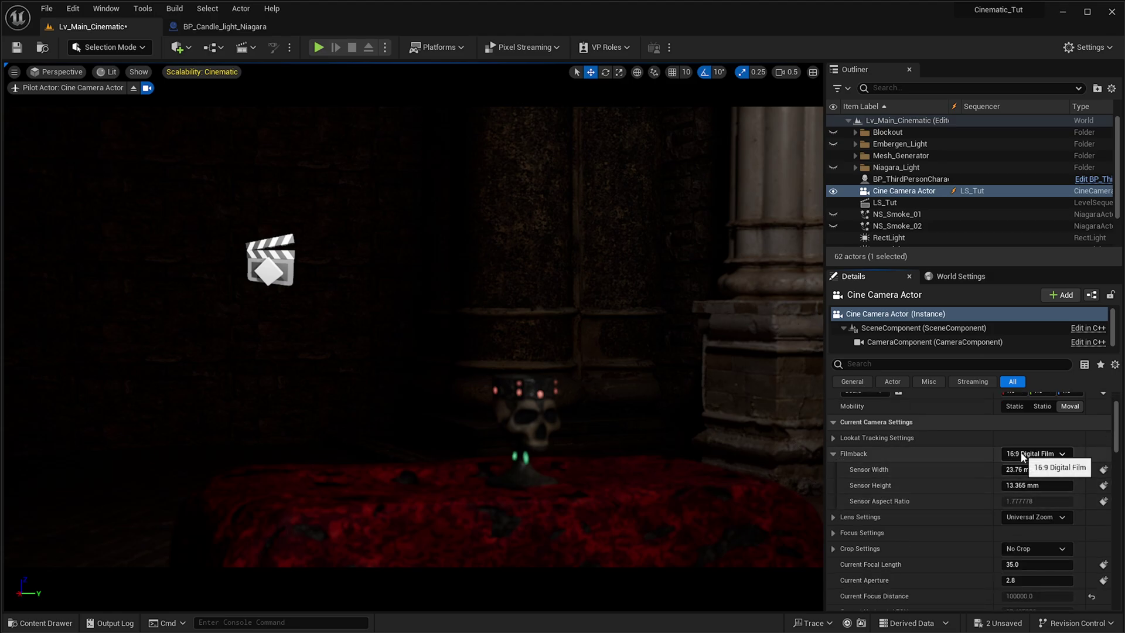
{"action": "left_click", "coordinate": [1020, 452]}
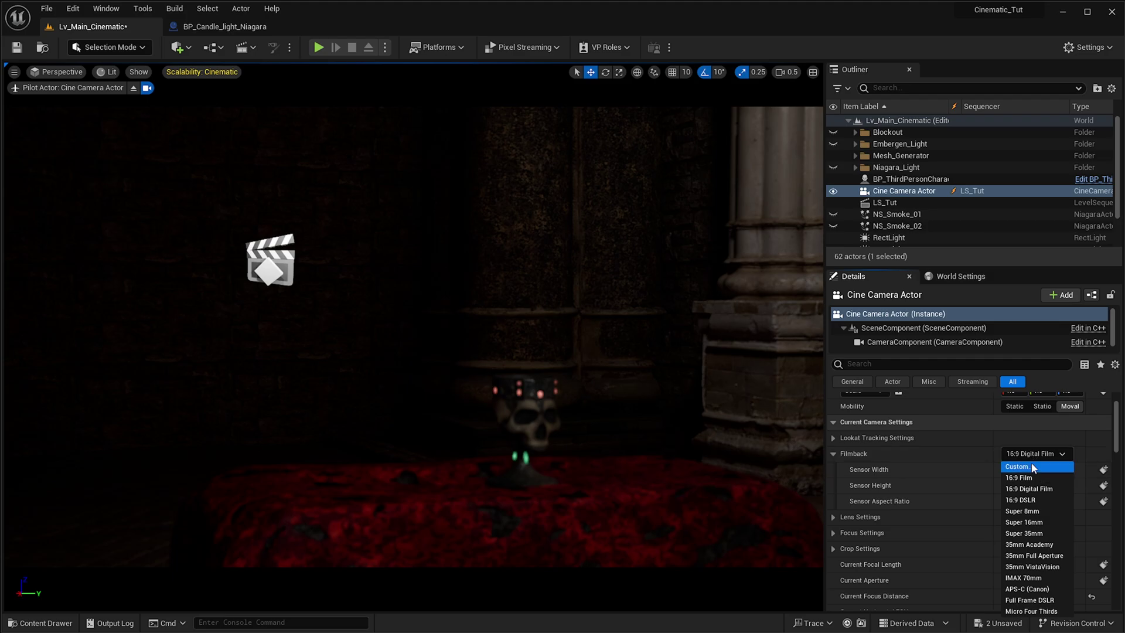
{"action": "left_click", "coordinate": [1032, 500]}
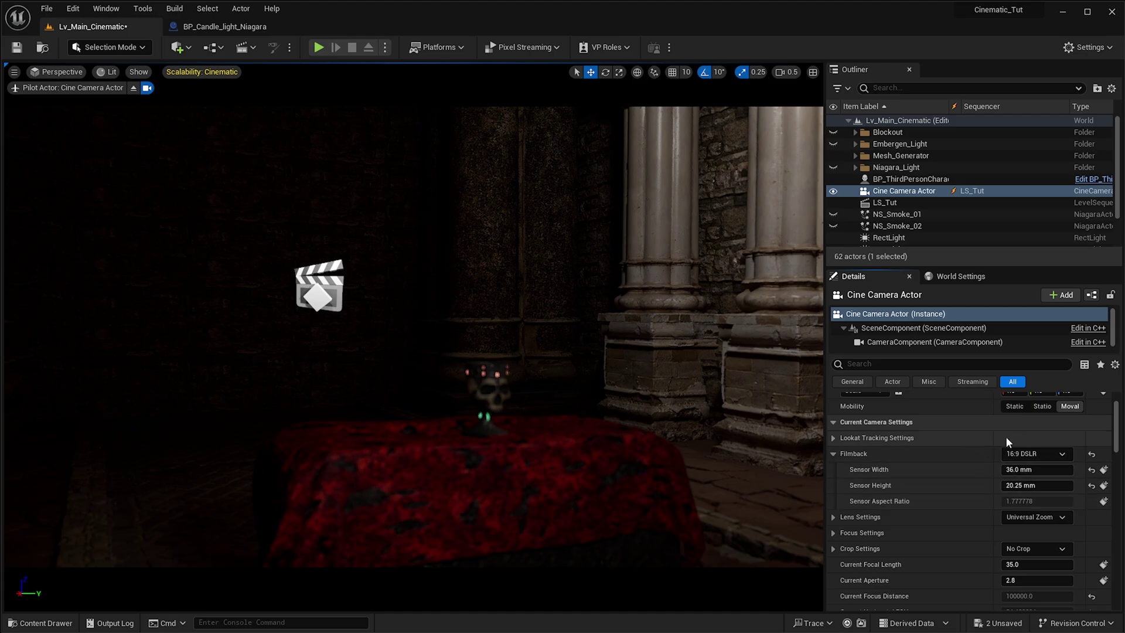
- Try the 12mm Prime f/2.8, 30mm Prime f/1.4 and 50mm Prime f/1.8 lens presets on the camera
{"action": "left_click", "coordinate": [834, 518]}
{"action": "scroll", "coordinate": [892, 528], "scroll_direction": "down", "scroll_amount": 2}
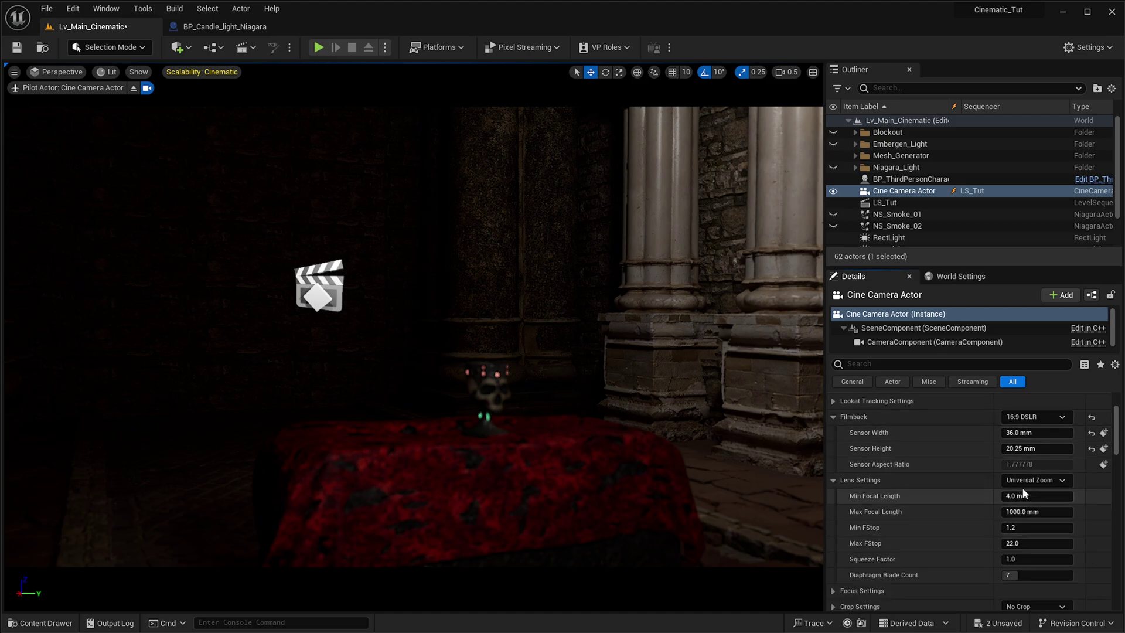
{"action": "left_click", "coordinate": [1025, 482]}
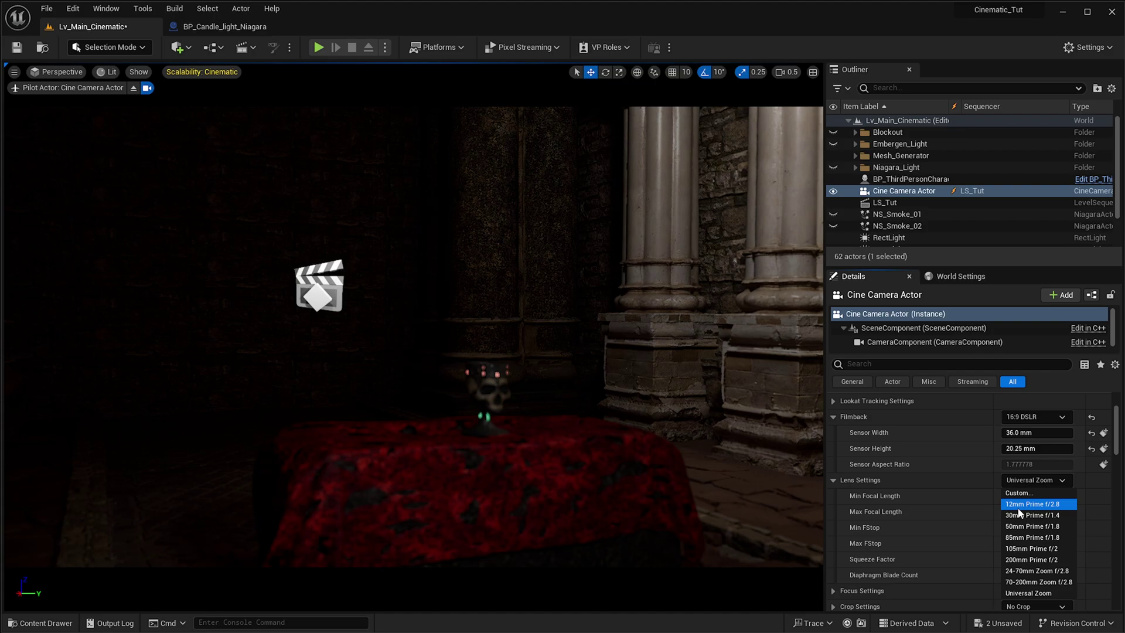
{"action": "left_click", "coordinate": [1019, 506]}
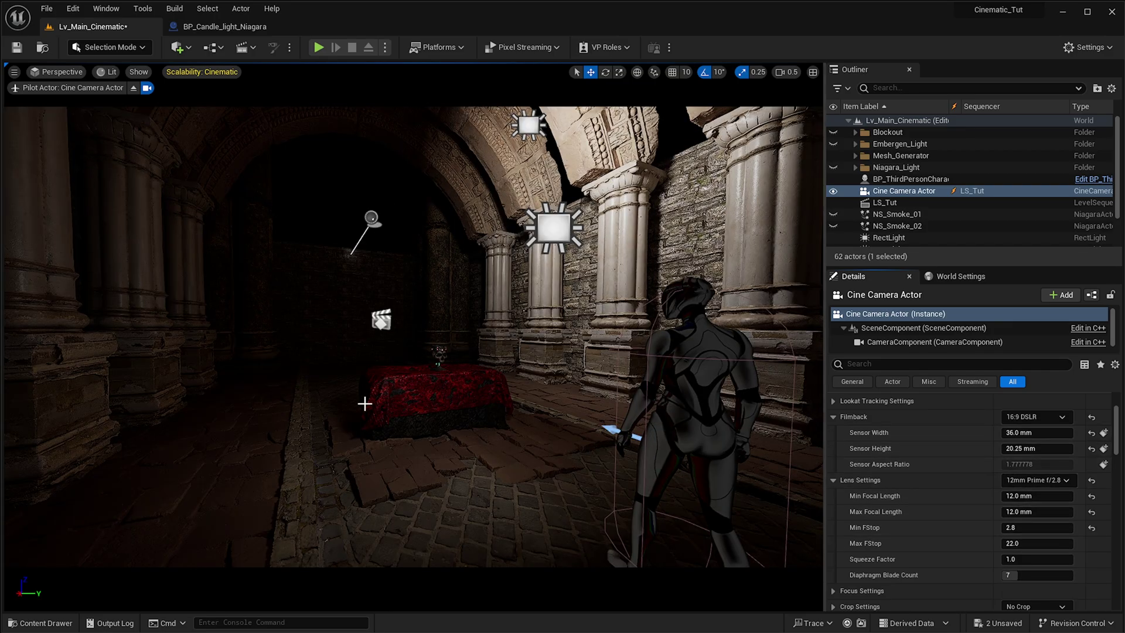
{"action": "left_click", "coordinate": [1055, 491]}
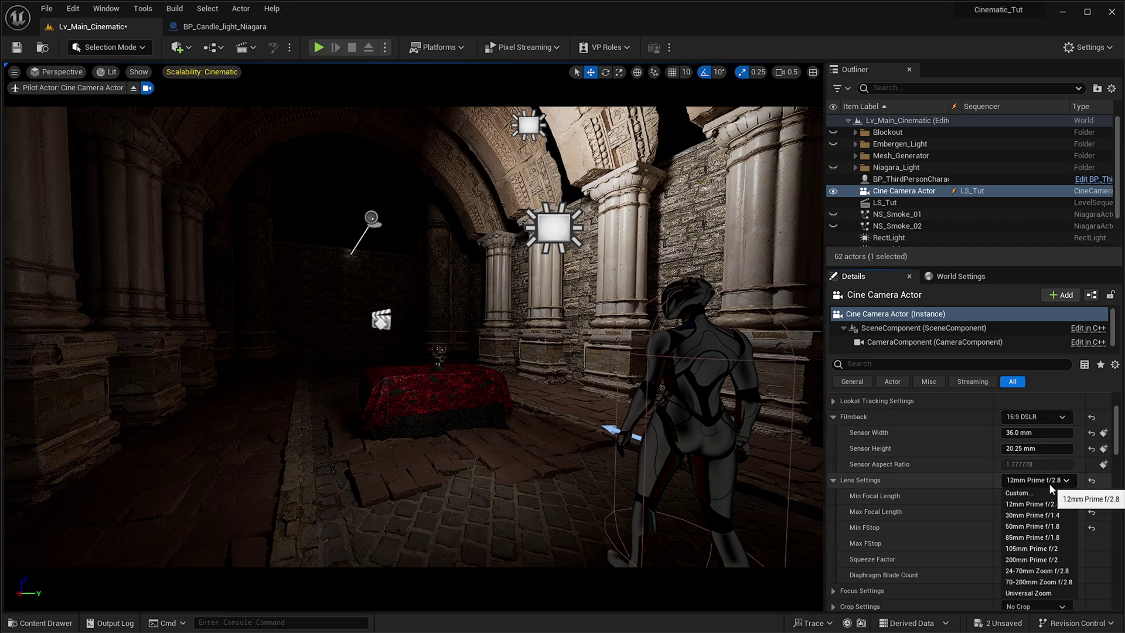
{"action": "left_click", "coordinate": [1034, 516]}
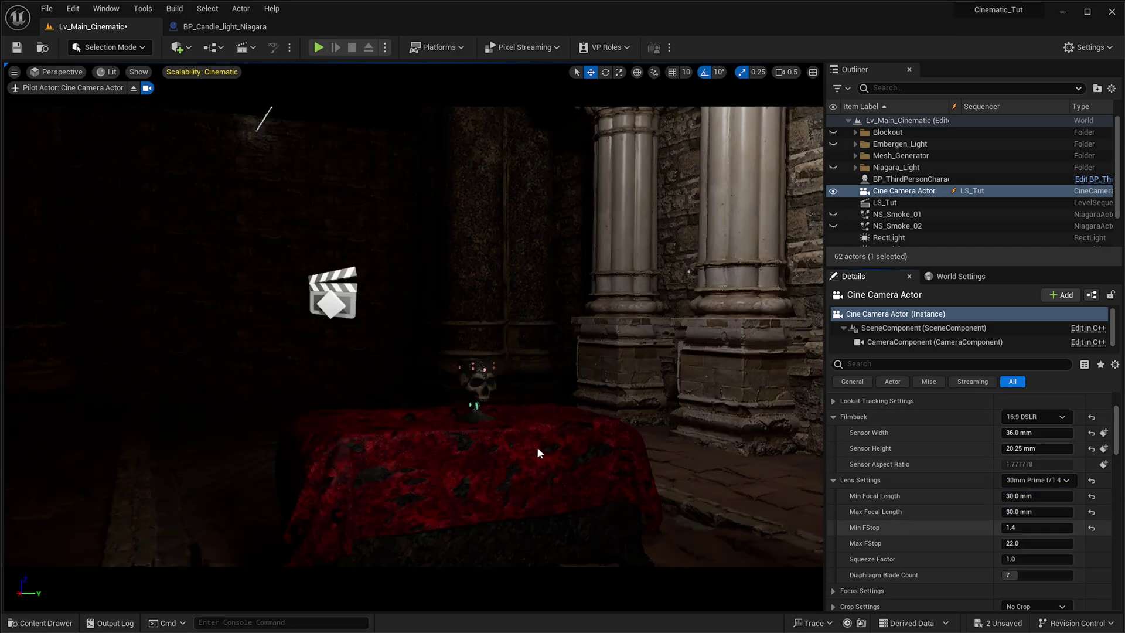
{"action": "left_click", "coordinate": [1026, 484]}
{"action": "left_click", "coordinate": [1037, 528]}
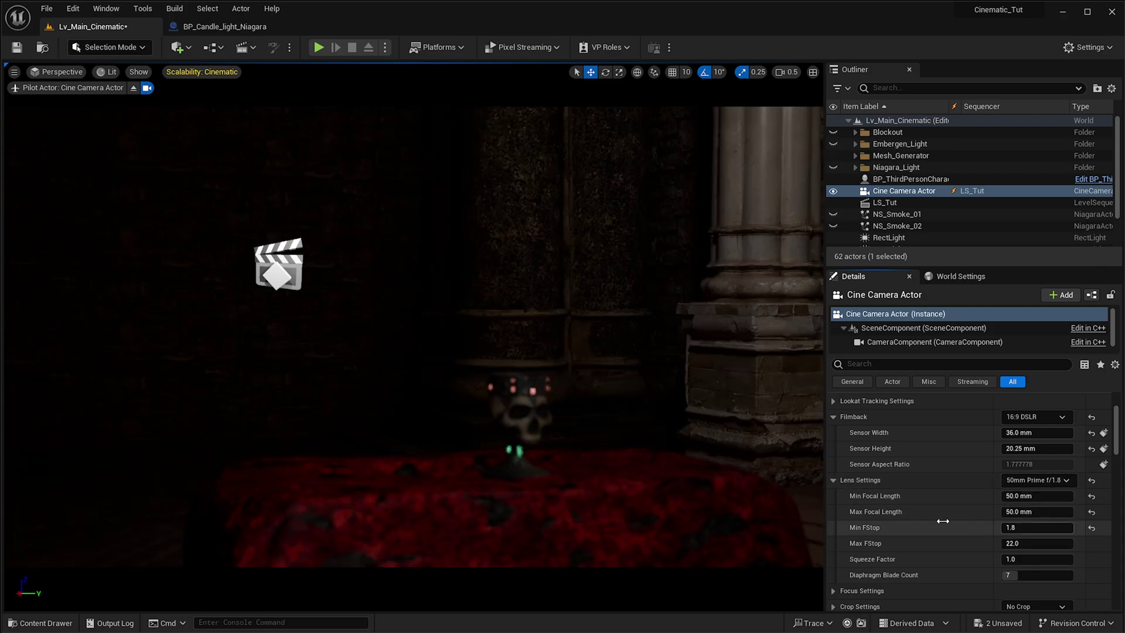
- Set the camera's lens preset to 30mm Prime f/1.4 and collapse the Lens Settings
{"action": "left_click", "coordinate": [1053, 483]}
{"action": "left_click", "coordinate": [1035, 517]}
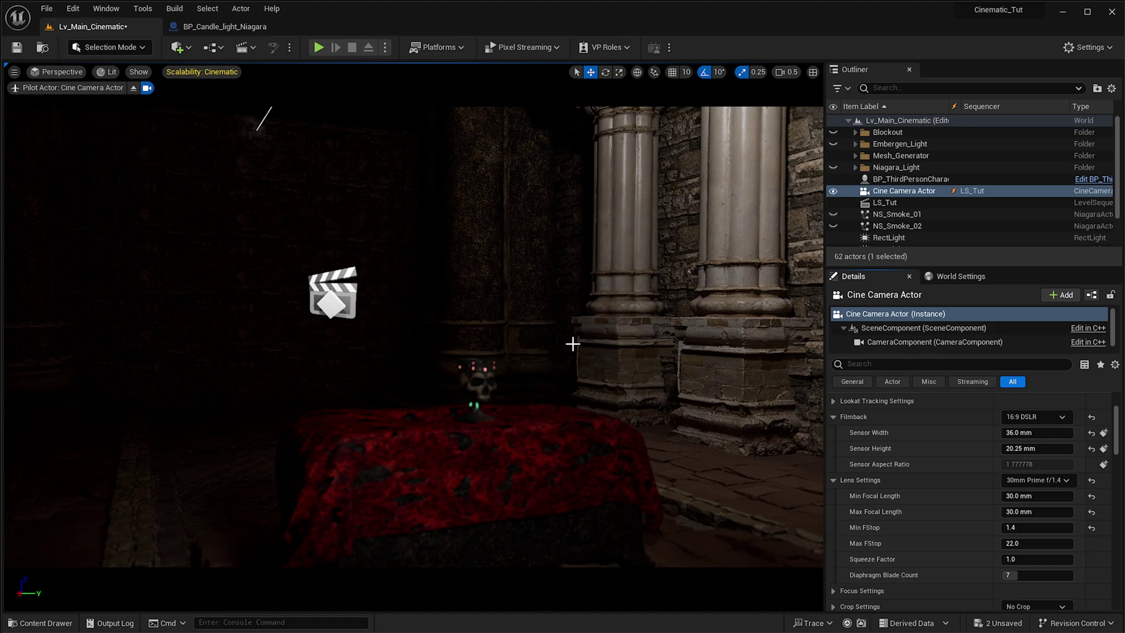
{"action": "left_click", "coordinate": [833, 480]}
- Pilot the camera forward so the altar and skull goblet fill more of the frame
{"action": "key", "text": "w"}
{"action": "right_click_drag", "start_coordinate": [673, 420], "coordinate": [680, 433]}
{"action": "key", "text": "w"}
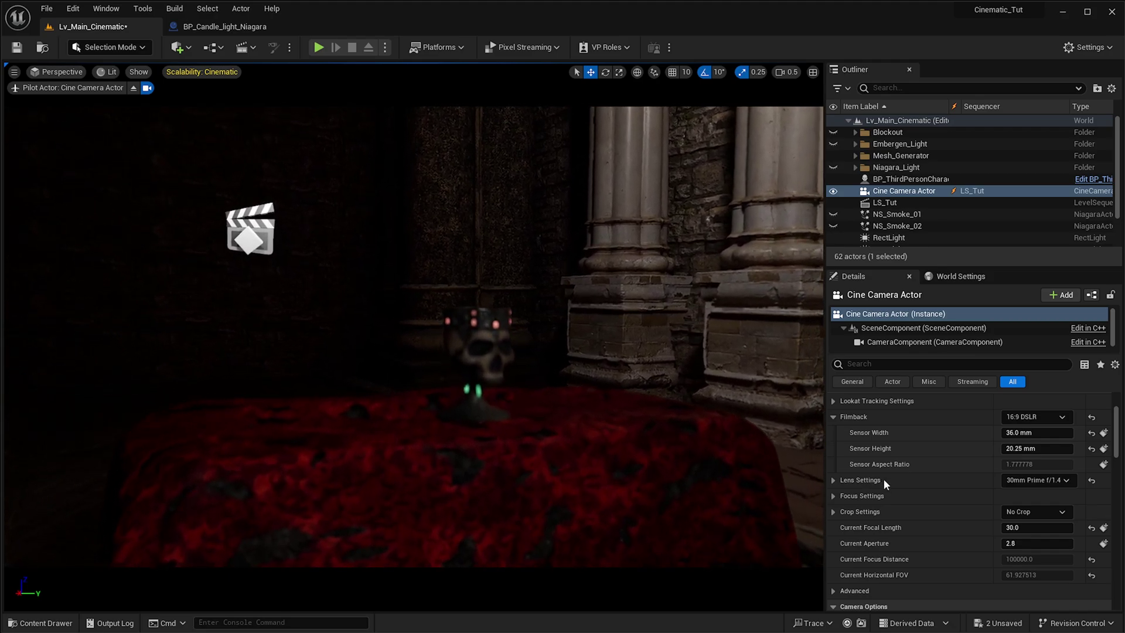
- Try manual focus distances of 10000000 cm and 1.5 cm in the camera's Focus Settings
{"action": "left_click", "coordinate": [832, 497]}
{"action": "scroll", "coordinate": [938, 530], "scroll_direction": "down", "scroll_amount": 1}
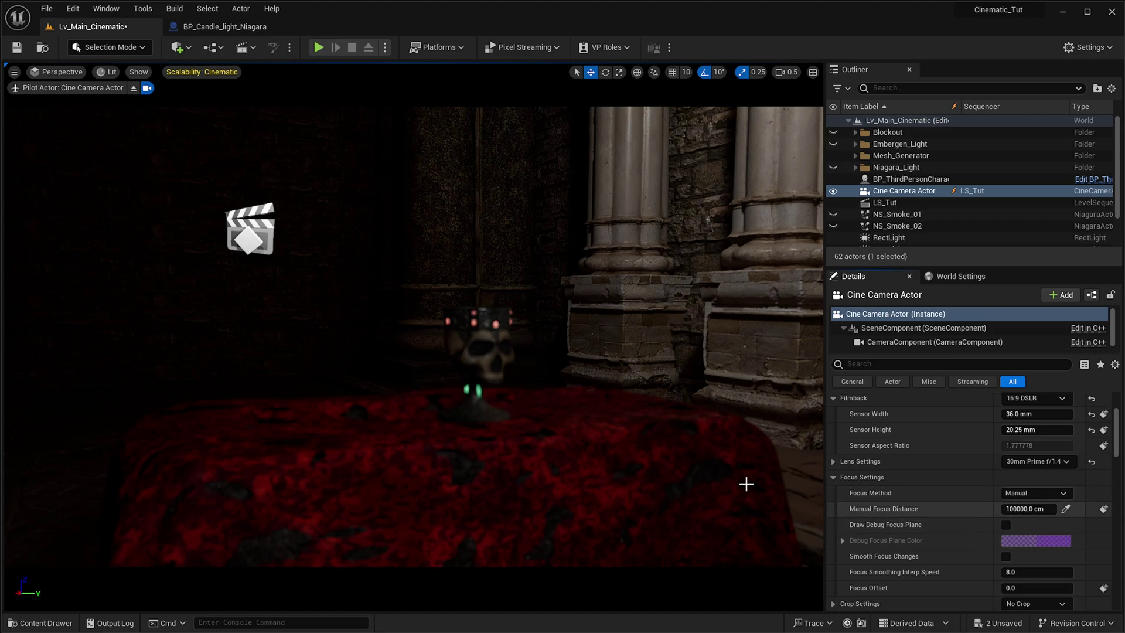
{"action": "left_click", "coordinate": [1004, 508]}
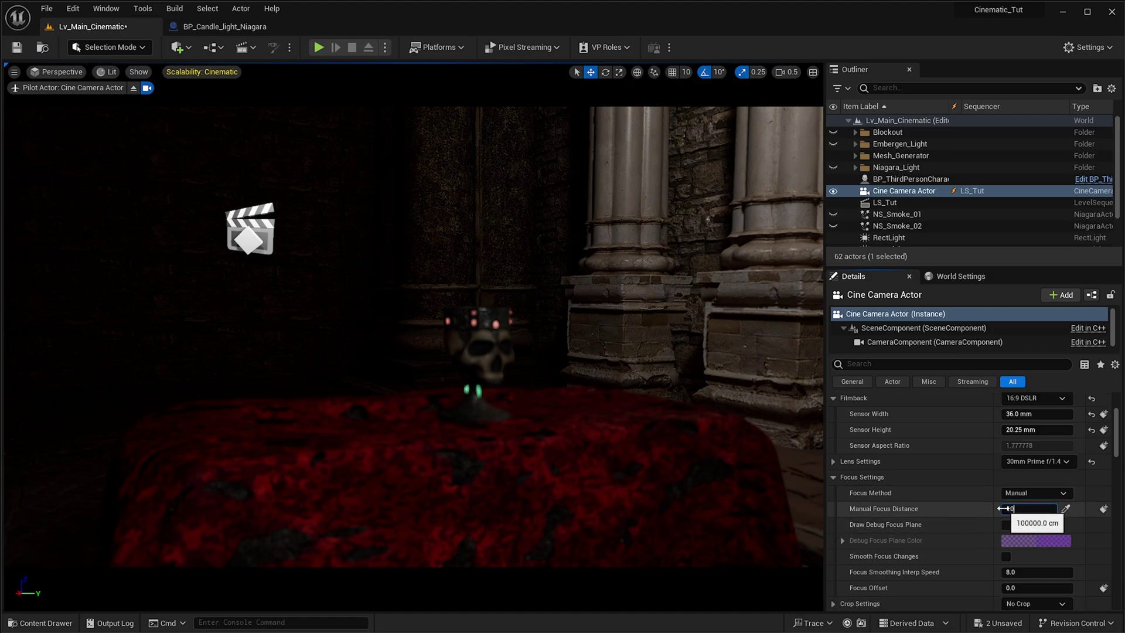
{"action": "type", "text": "000000.0"}
{"action": "key", "text": "Return"}
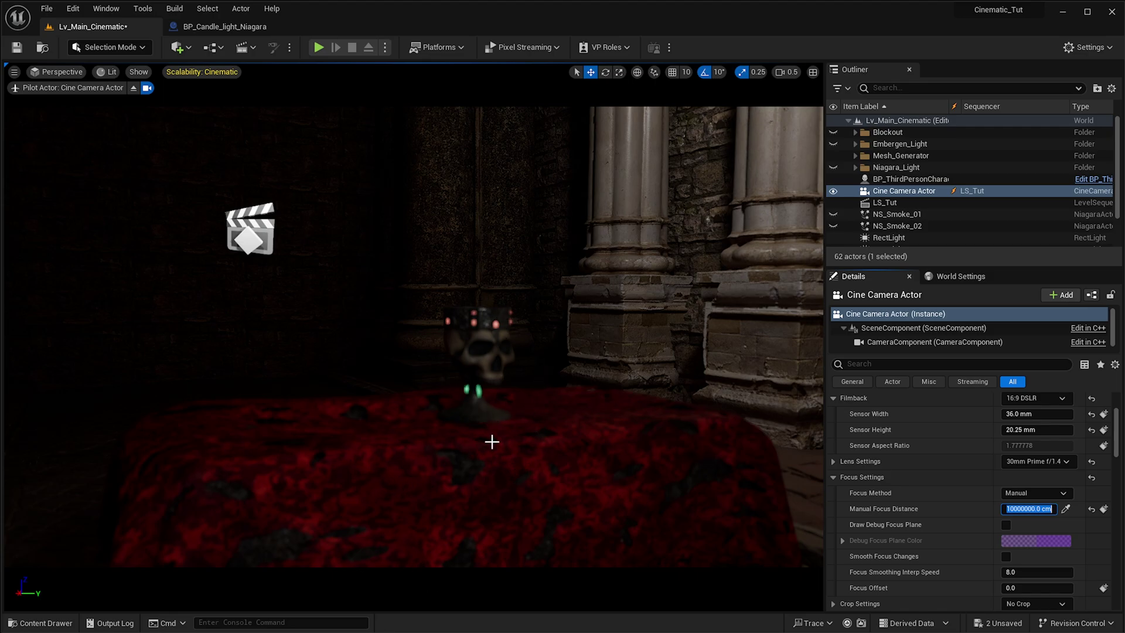
{"action": "type", "text": "1.5"}
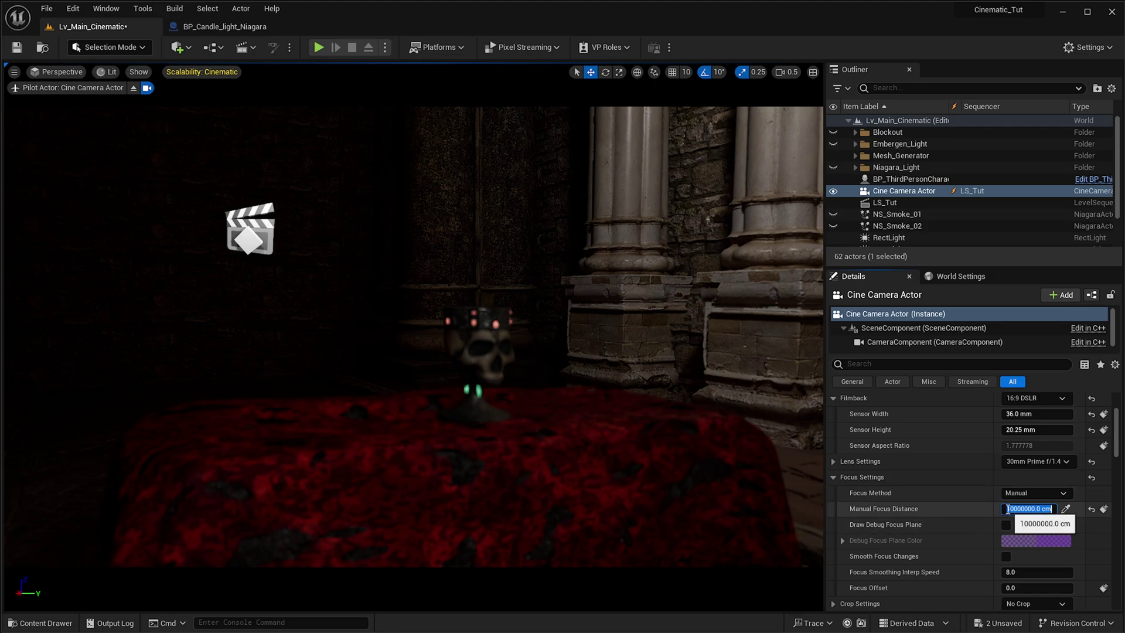
{"action": "key", "text": "Return"}
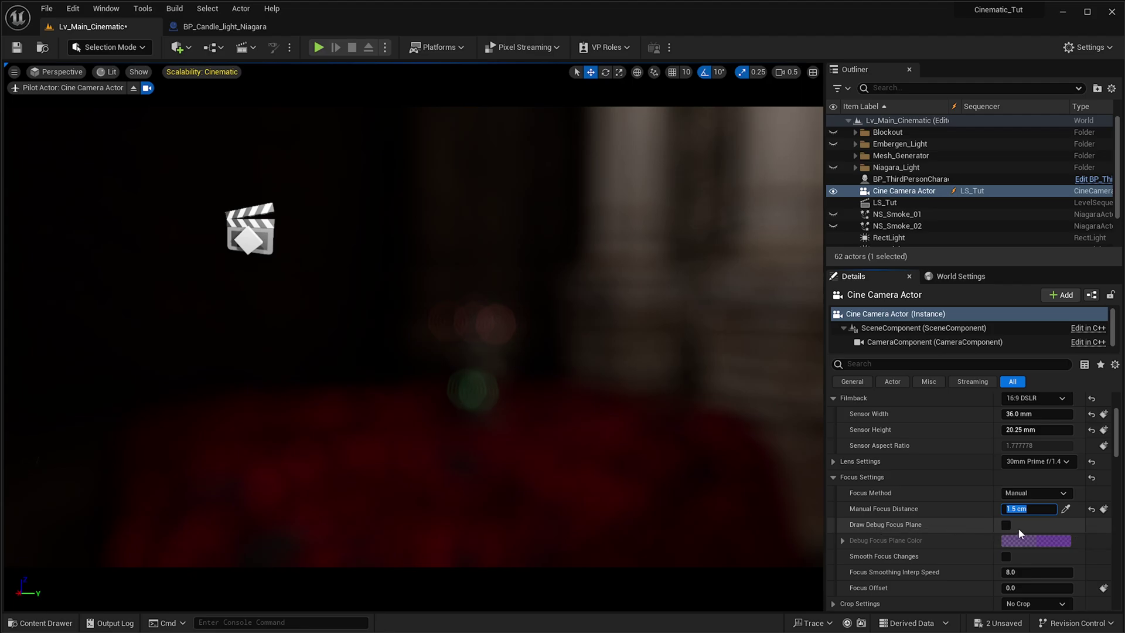
- With the debug focus plane drawn, set the manual focus distance to 1000 cm, reduce it to about 221 cm at the goblet, and hide the plane
{"action": "left_click", "coordinate": [1008, 526]}
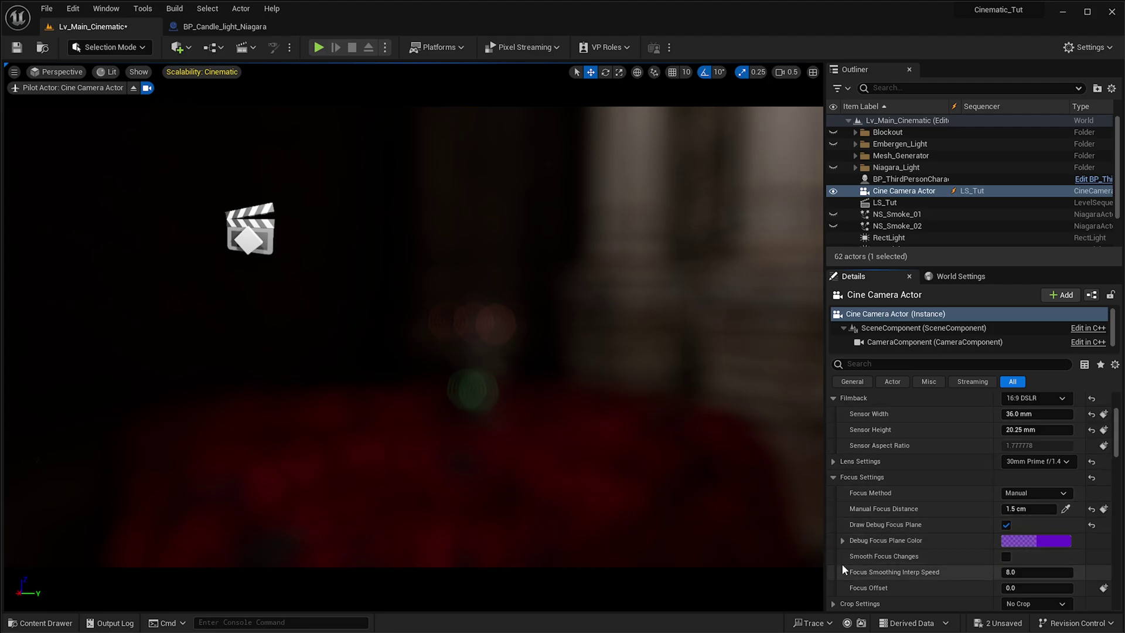
{"action": "left_click", "coordinate": [1023, 509]}
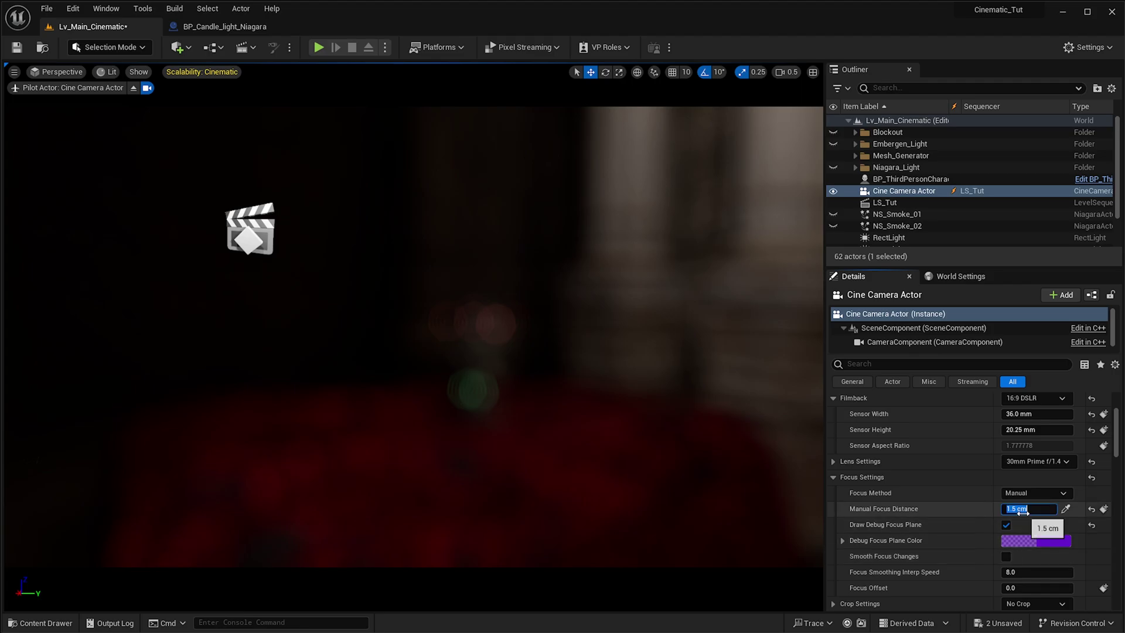
{"action": "type", "text": "1000"}
{"action": "key", "text": "Return"}
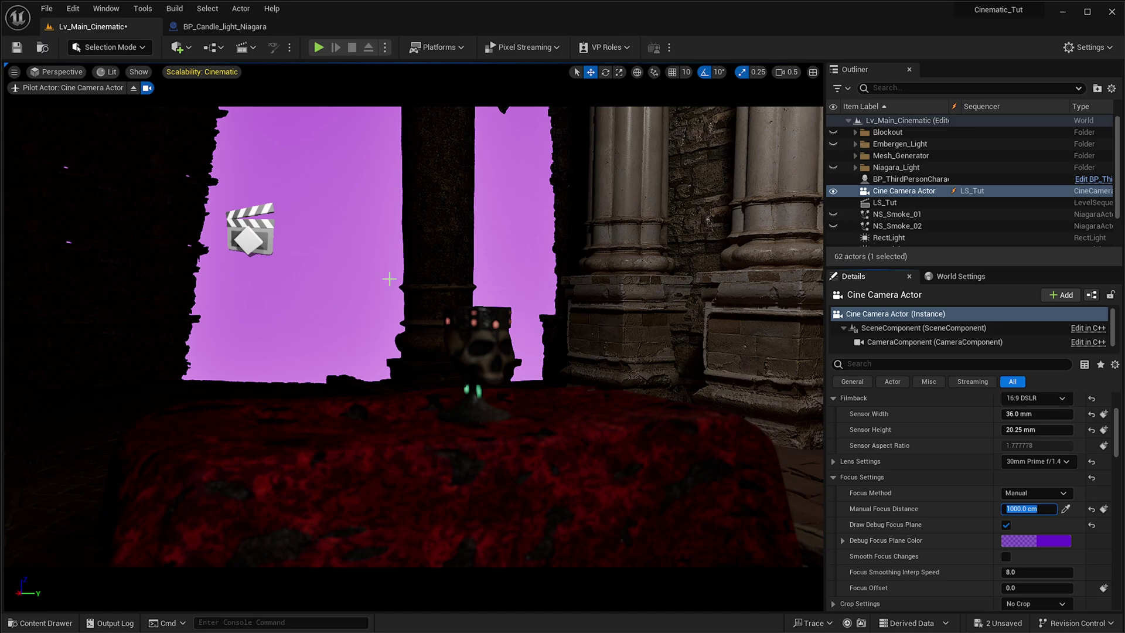
{"action": "left_click", "coordinate": [1022, 518]}
{"action": "left_click_drag", "start_coordinate": [1022, 512], "coordinate": [918, 513]}
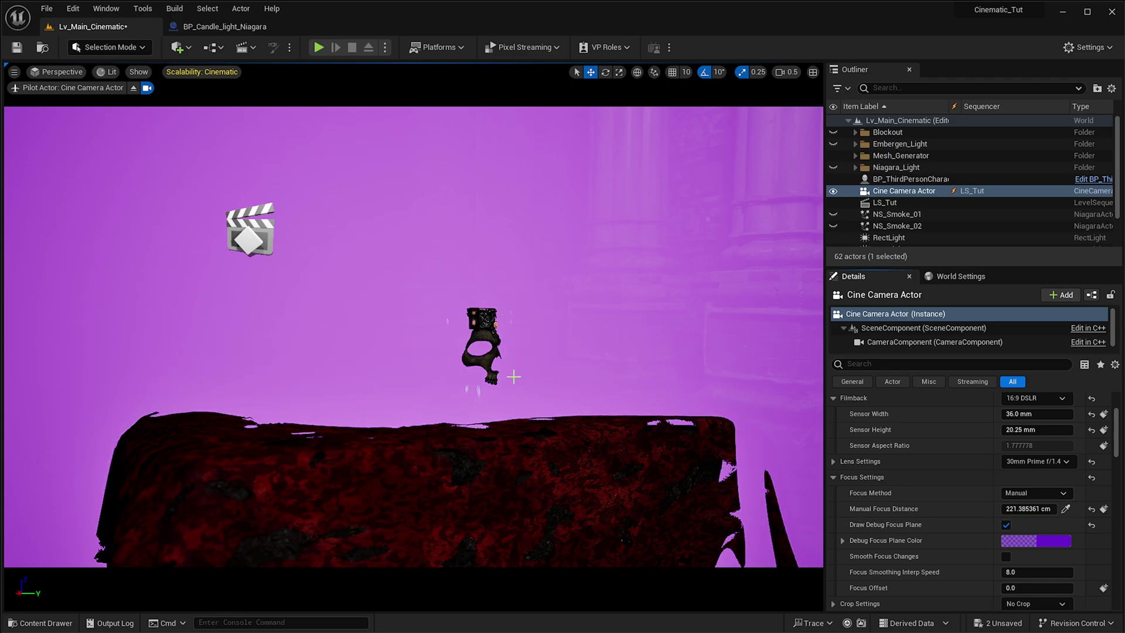
{"action": "left_click", "coordinate": [1006, 525]}
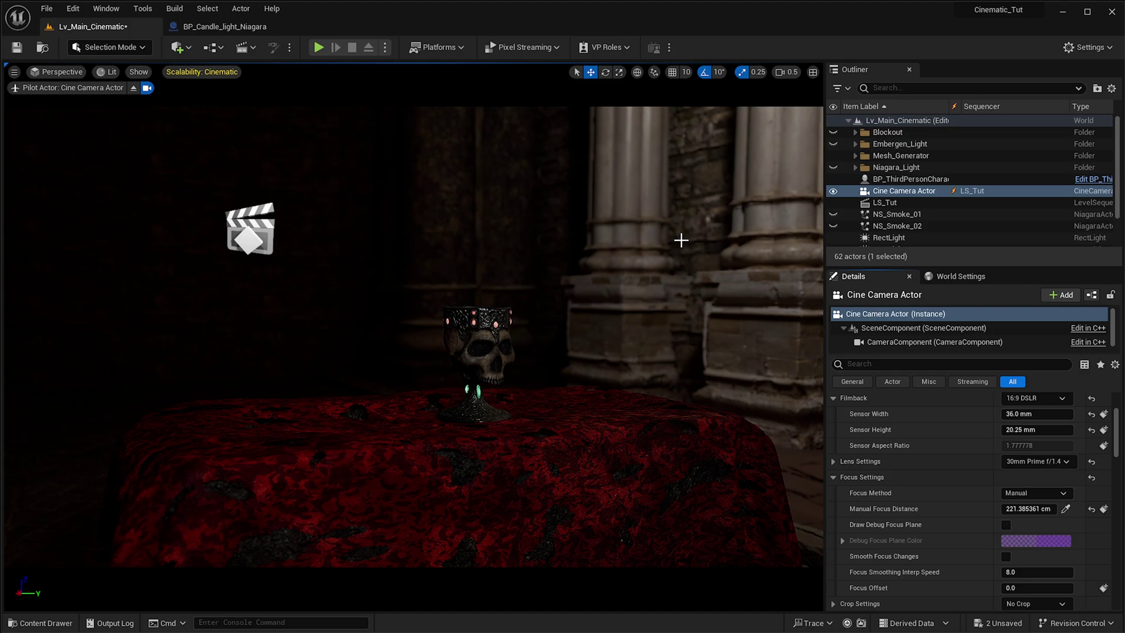
- Pilot the camera into a close-up of the skull goblet and reduce the manual focus distance to about 54.5 cm
{"action": "scroll", "coordinate": [947, 505], "scroll_direction": "down", "scroll_amount": 2}
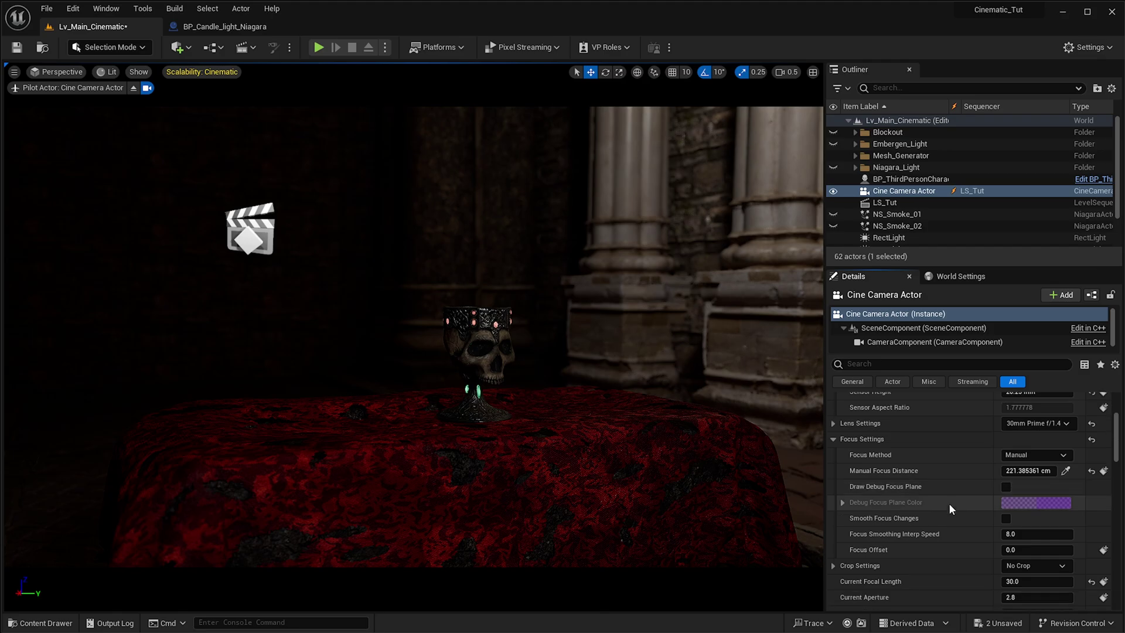
{"action": "key", "text": "w"}
{"action": "right_click_drag", "start_coordinate": [527, 328], "coordinate": [577, 354]}
{"action": "key", "text": "w"}
{"action": "right_click_drag", "start_coordinate": [586, 276], "coordinate": [586, 275]}
{"action": "left_click_drag", "start_coordinate": [1036, 470], "coordinate": [1001, 470]}
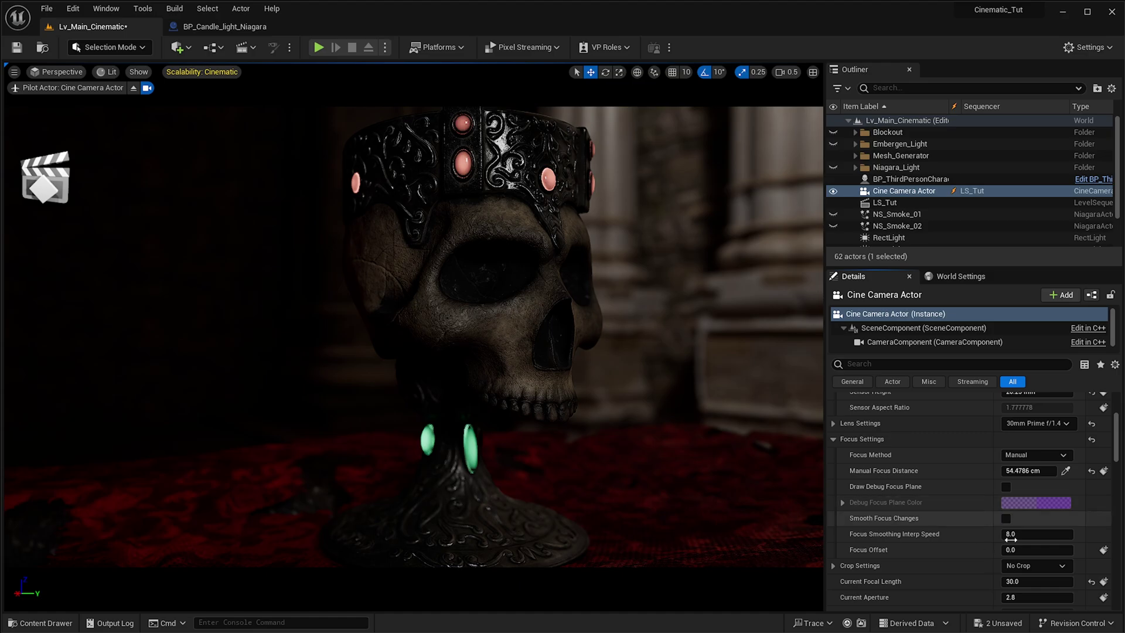
- Refine the manual focus distance to about 51.66 cm on the skull with the help of the debug focus plane, and hide the plane
{"action": "left_click", "coordinate": [1007, 488]}
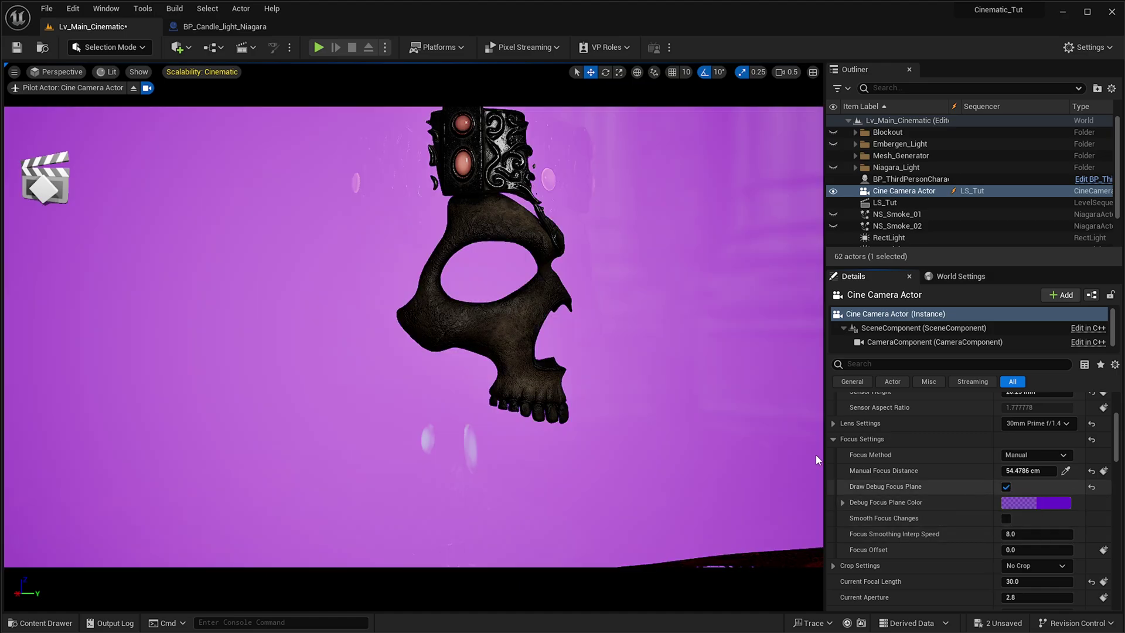
{"action": "left_click_drag", "start_coordinate": [1036, 471], "coordinate": [1050, 471]}
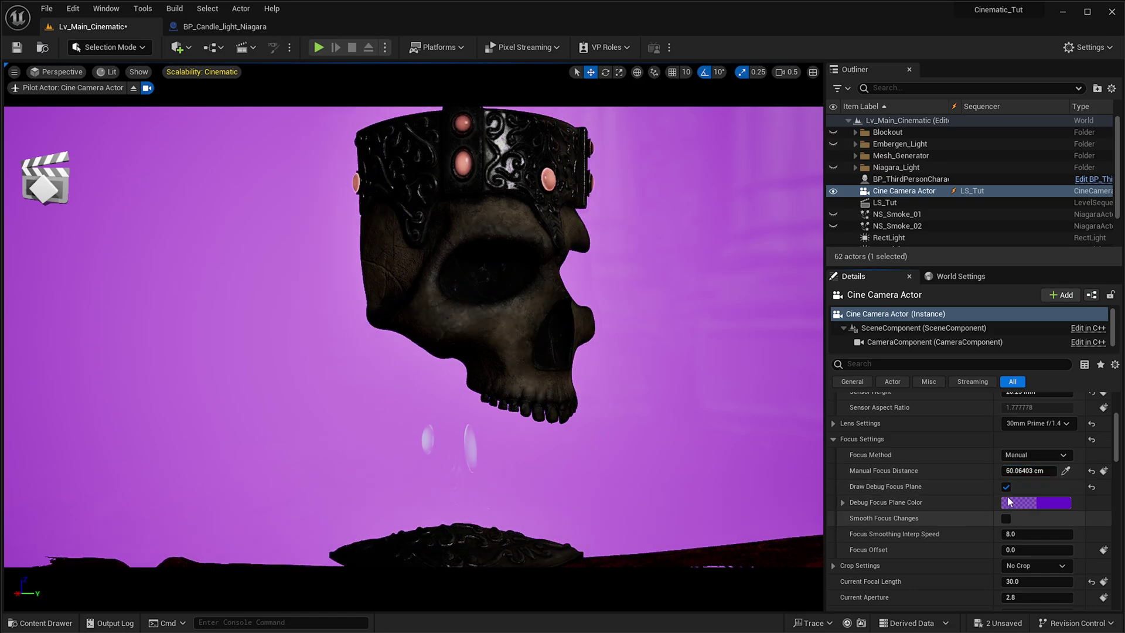
{"action": "left_click", "coordinate": [1006, 487]}
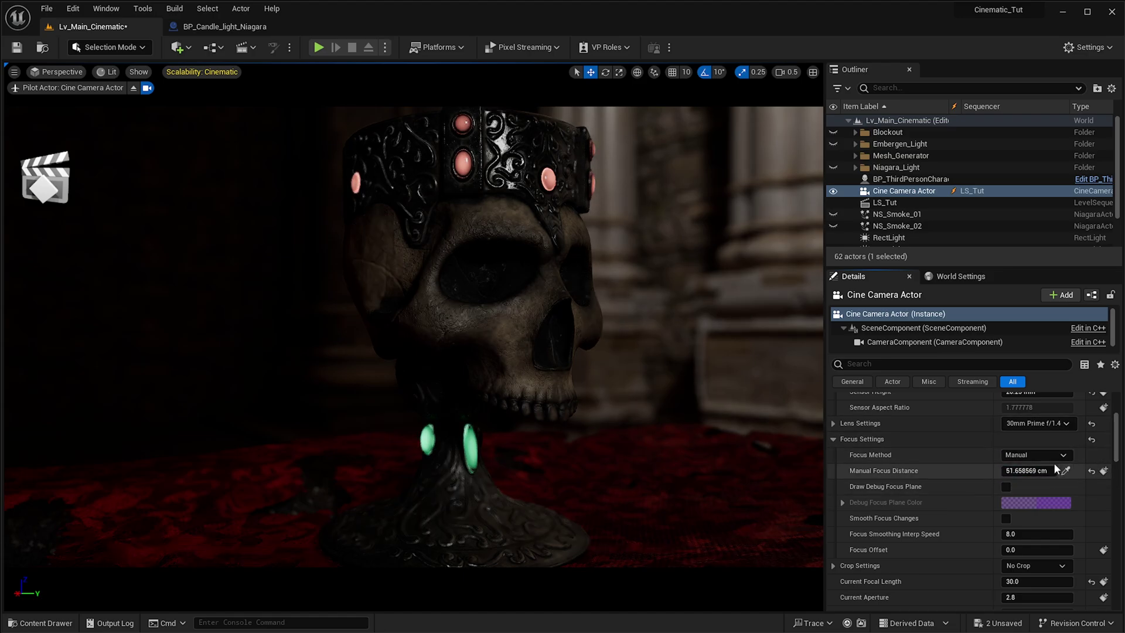
{"action": "scroll", "coordinate": [996, 505], "scroll_direction": "down", "scroll_amount": 2}
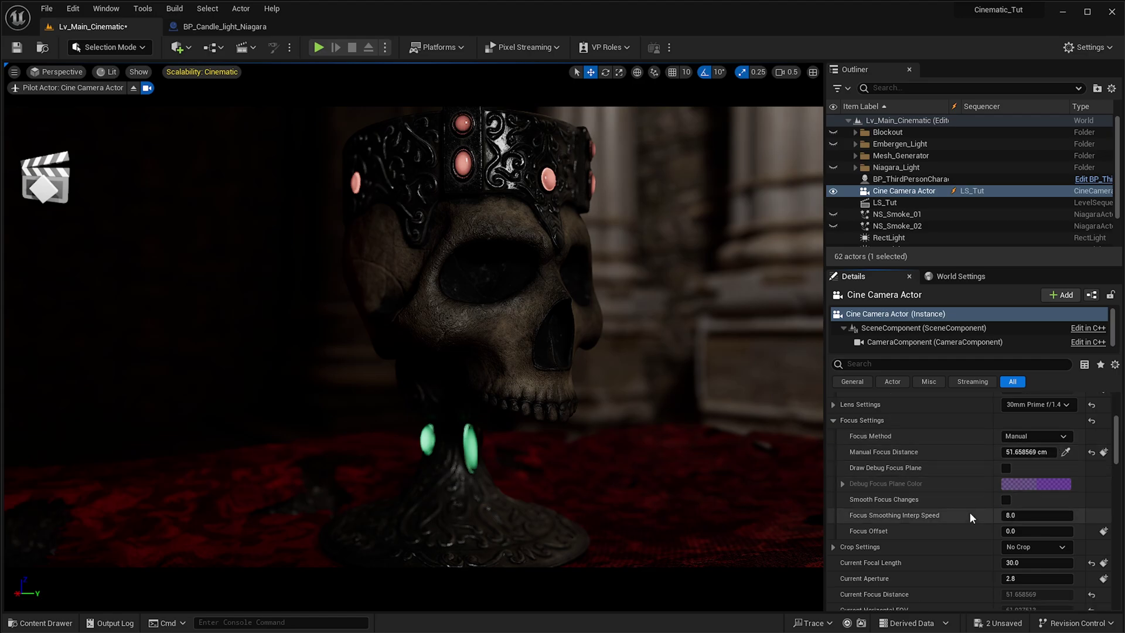
{"action": "scroll", "coordinate": [921, 472], "scroll_direction": "up", "scroll_amount": 3}
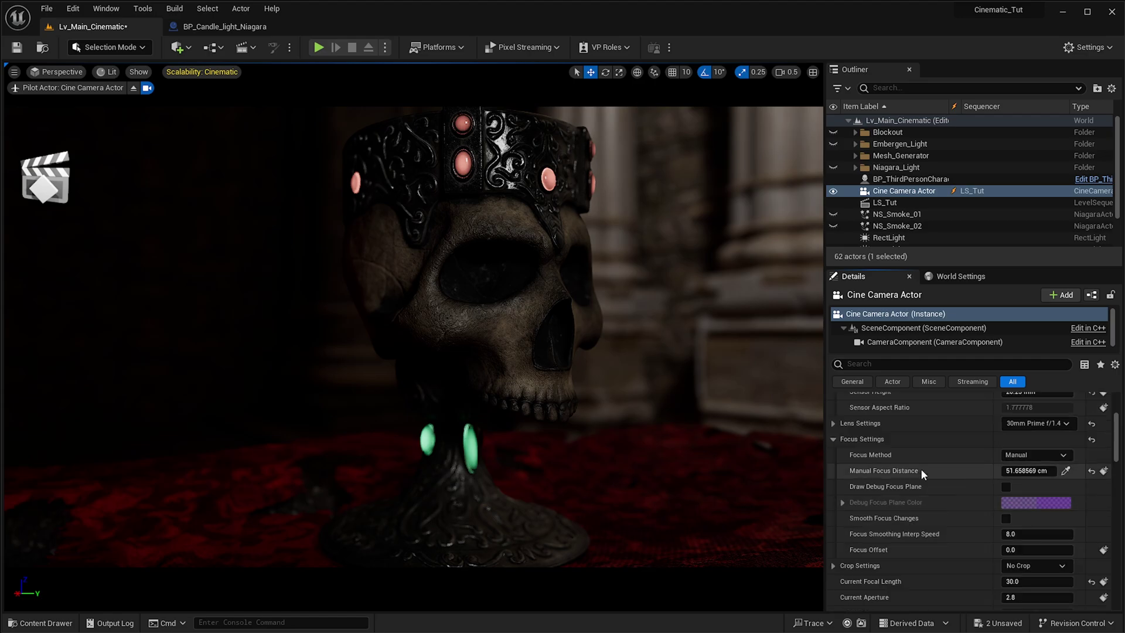
- Enable Smooth Focus Changes for the camera and raise the manual focus distance to about 60.57 cm and on to about 84.56 cm
{"action": "scroll", "coordinate": [919, 475], "scroll_direction": "down", "scroll_amount": 2}
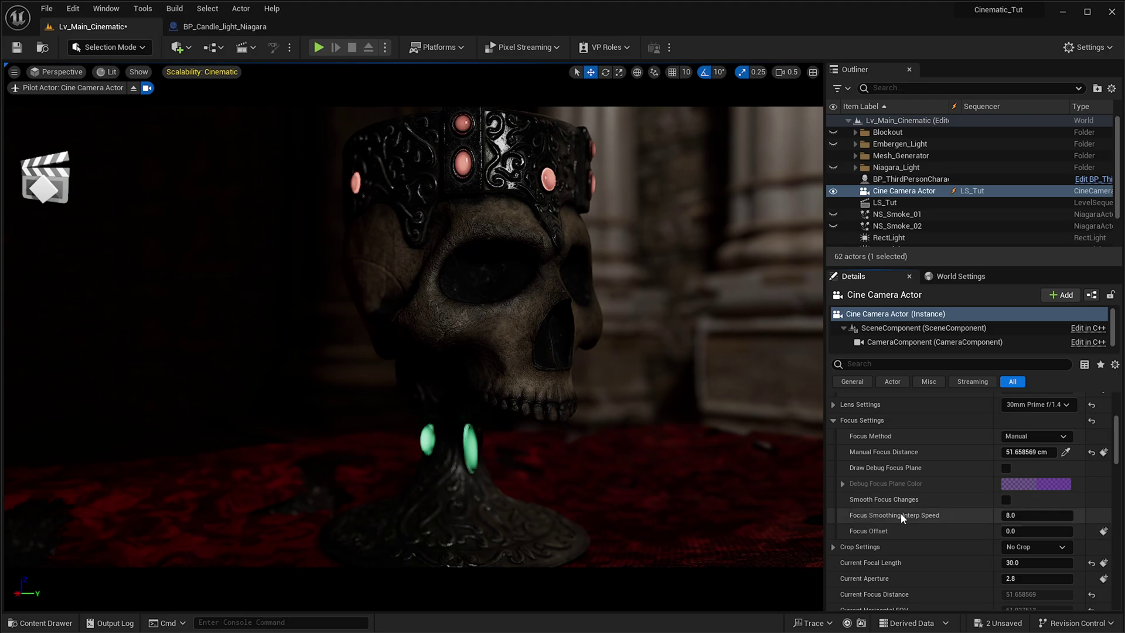
{"action": "scroll", "coordinate": [941, 543], "scroll_direction": "down", "scroll_amount": 2}
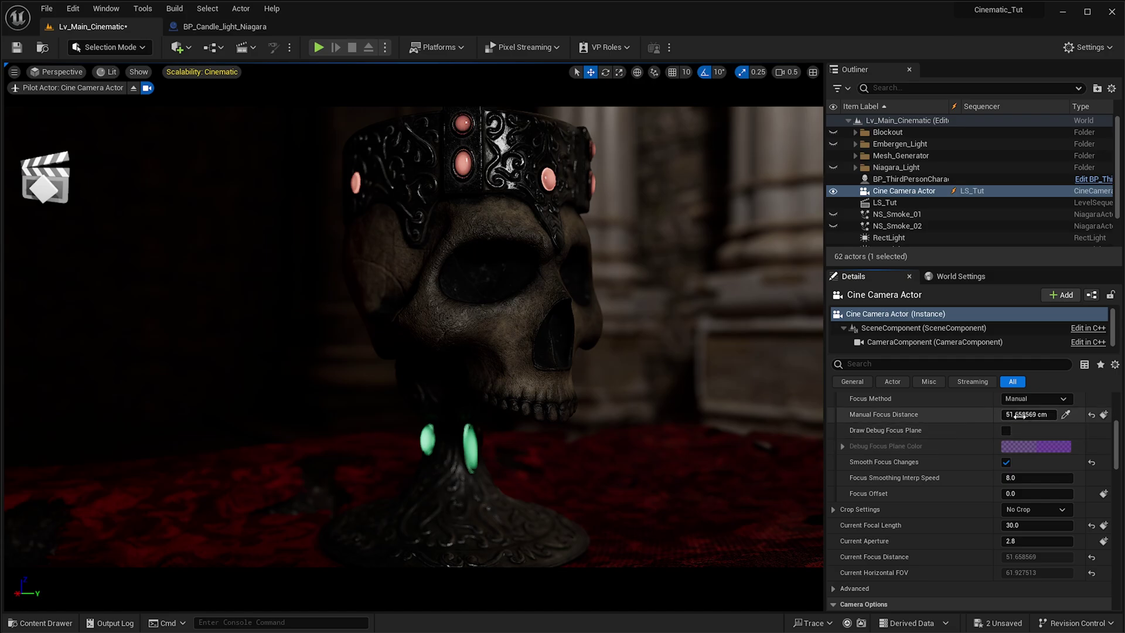
{"action": "left_click_drag", "start_coordinate": [1022, 415], "coordinate": [1029, 415]}
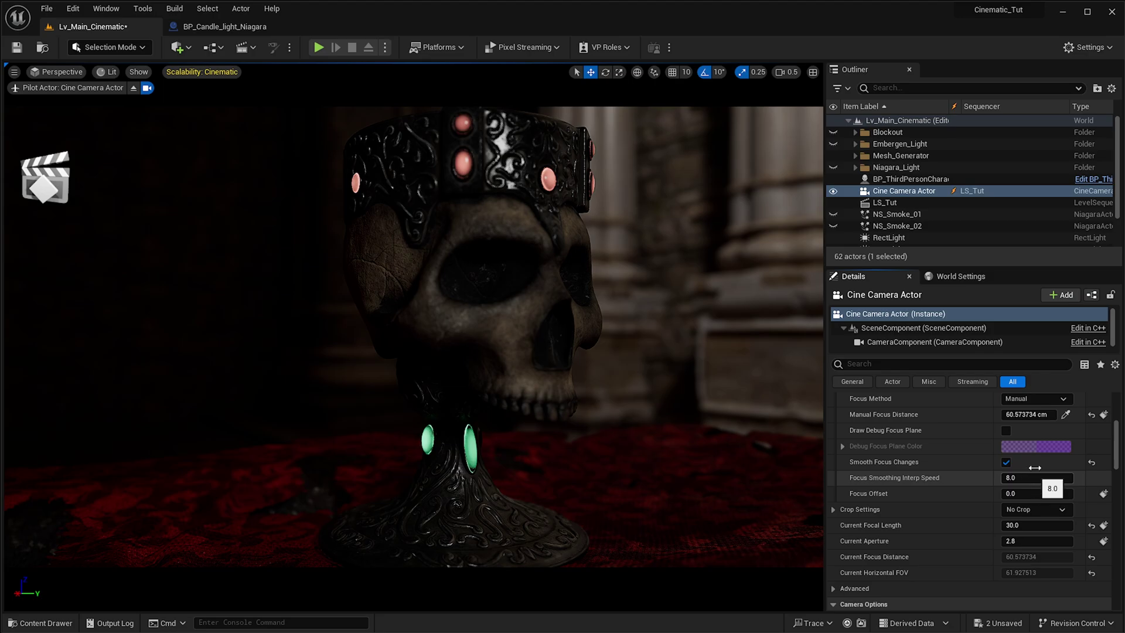
{"action": "left_click_drag", "start_coordinate": [1029, 415], "coordinate": [1016, 414]}
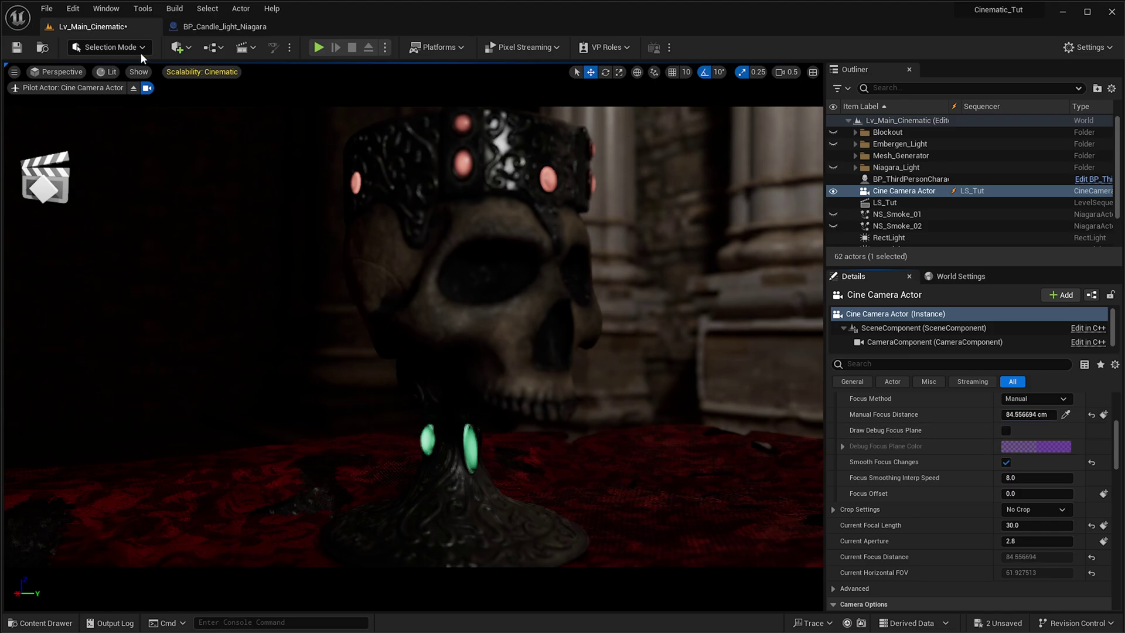
- Set the Dynamic Global Illumination Method to None among the Lumen entries of the Project Settings, and move the window off the skull view
{"action": "left_click", "coordinate": [73, 8]}
{"action": "left_click", "coordinate": [117, 178]}
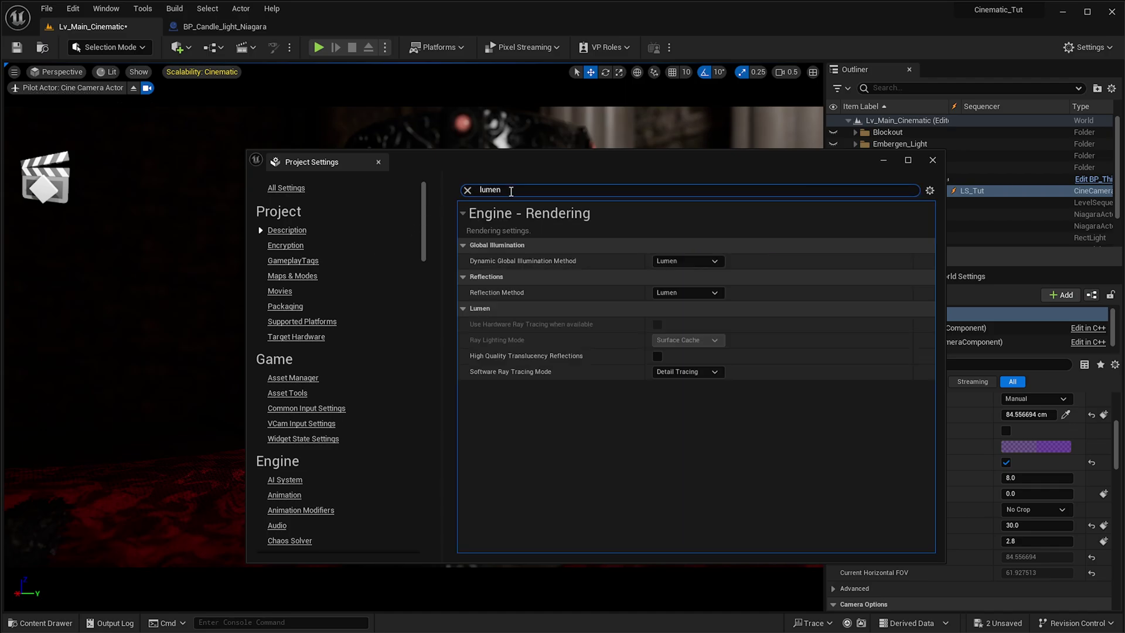
{"action": "left_click", "coordinate": [704, 260]}
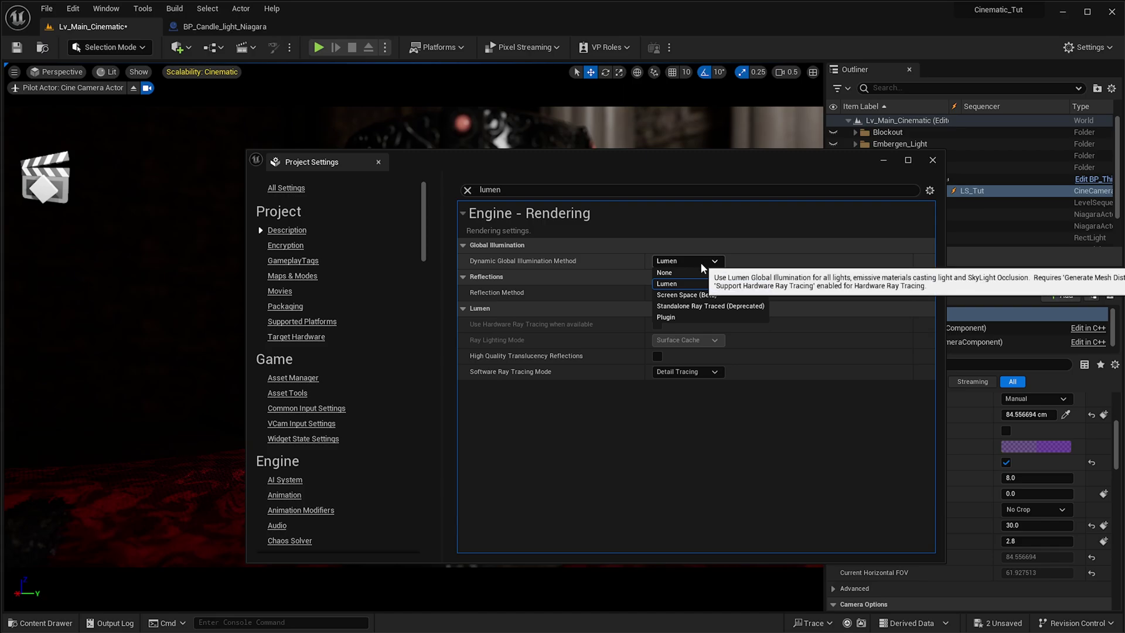
{"action": "left_click", "coordinate": [699, 266]}
{"action": "left_click_drag", "start_coordinate": [620, 158], "coordinate": [1056, 142]}
{"action": "left_click", "coordinate": [782, 289]}
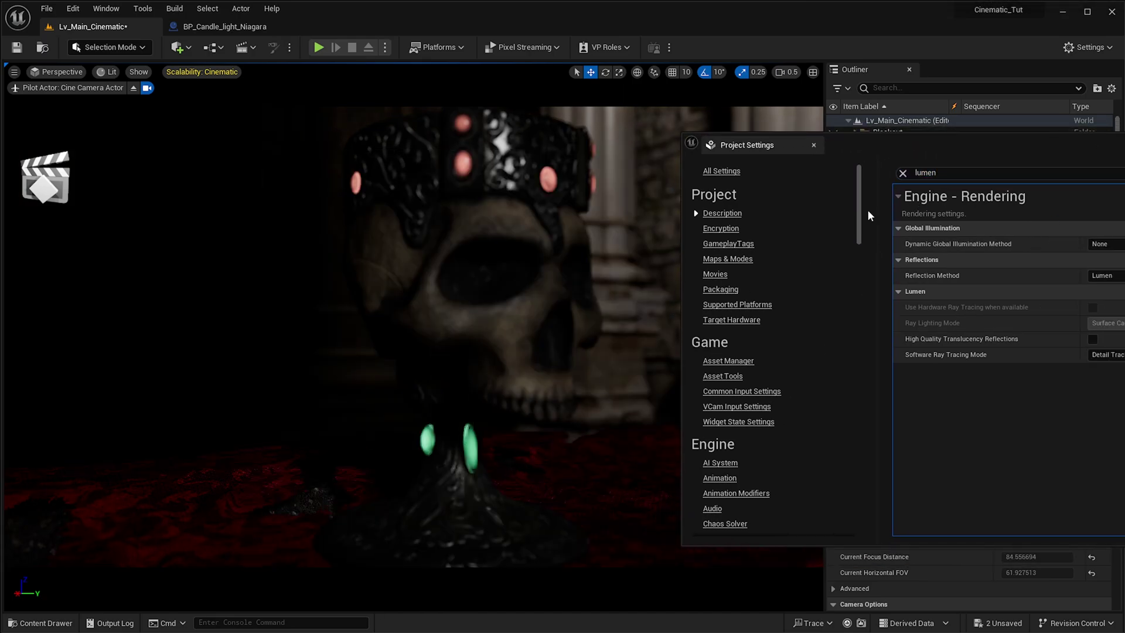
{"action": "left_click_drag", "start_coordinate": [905, 149], "coordinate": [383, 629]}
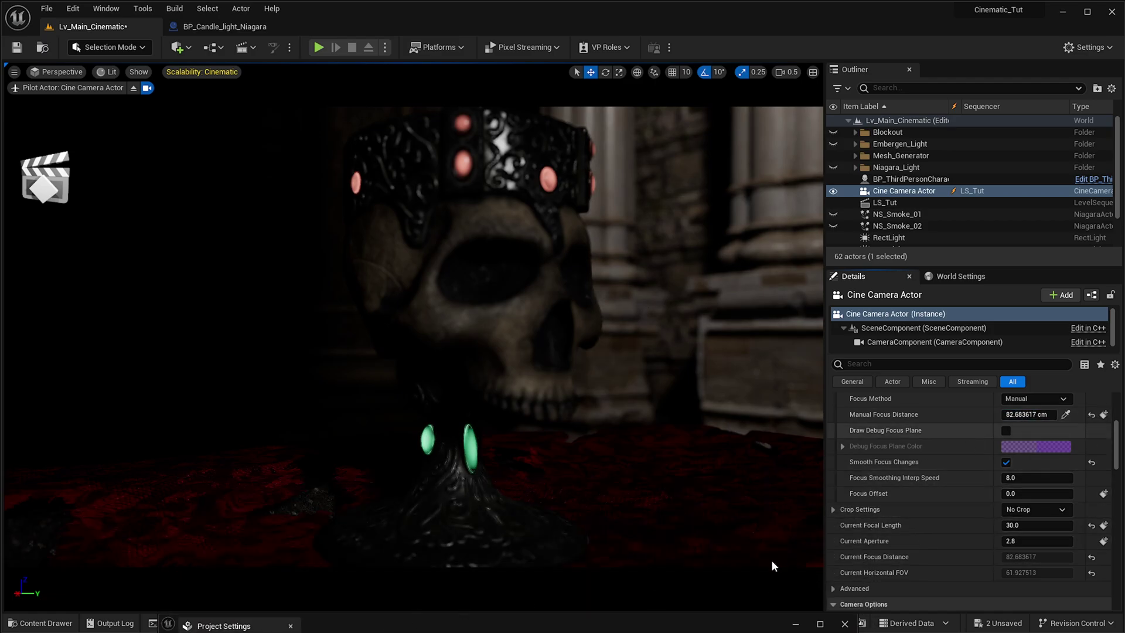
- Set the Dynamic Global Illumination Method back to Lumen and close the Project Settings
{"action": "left_click_drag", "start_coordinate": [588, 627], "coordinate": [708, 283]}
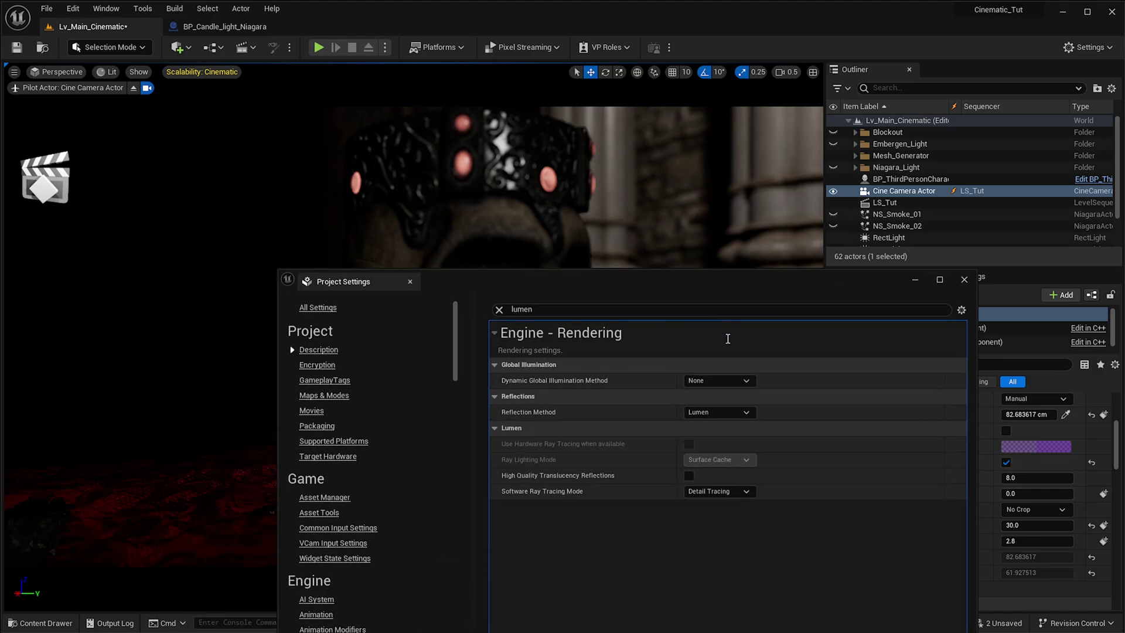
{"action": "left_click", "coordinate": [720, 400]}
{"action": "left_click", "coordinate": [710, 385]}
{"action": "left_click", "coordinate": [710, 392]}
{"action": "left_click", "coordinate": [708, 382]}
{"action": "left_click", "coordinate": [705, 403]}
{"action": "left_click", "coordinate": [516, 395]}
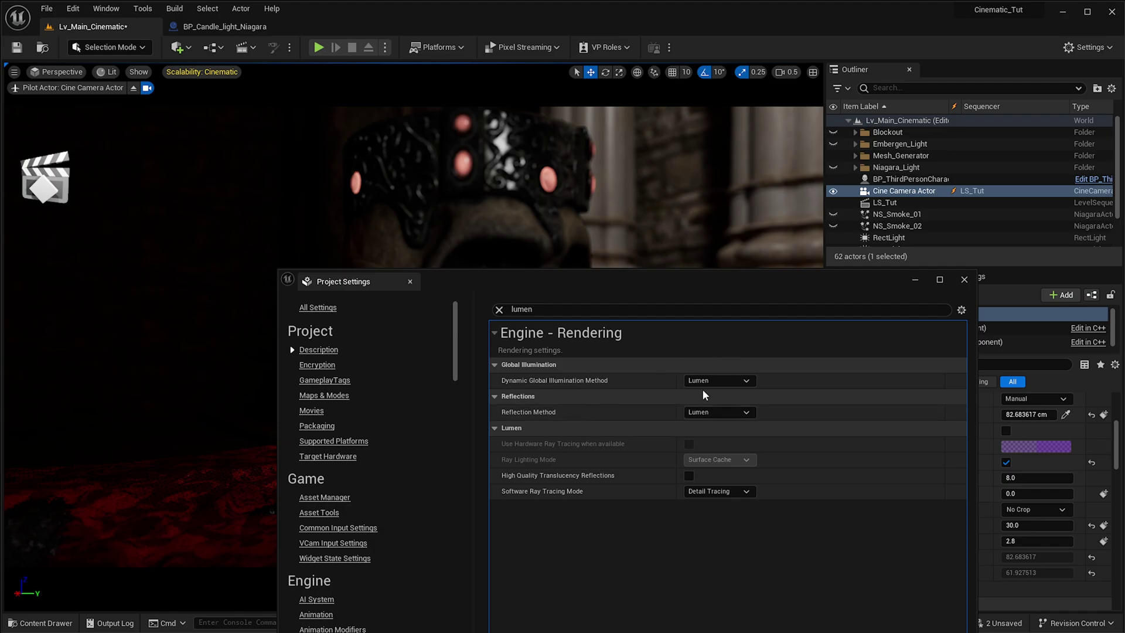
{"action": "left_click", "coordinate": [963, 280]}
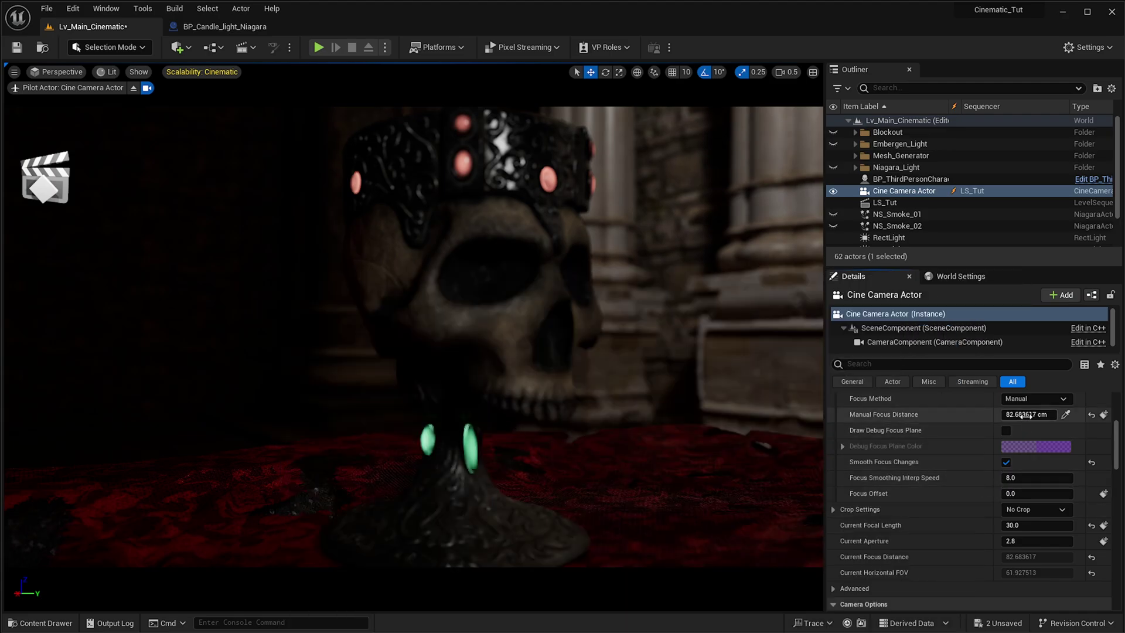
- Reduce the camera's manual focus distance to about 56.96 cm and leave Constrain Aspect Ratio off after comparing it on and off
{"action": "left_click_drag", "start_coordinate": [1028, 414], "coordinate": [1014, 414]}
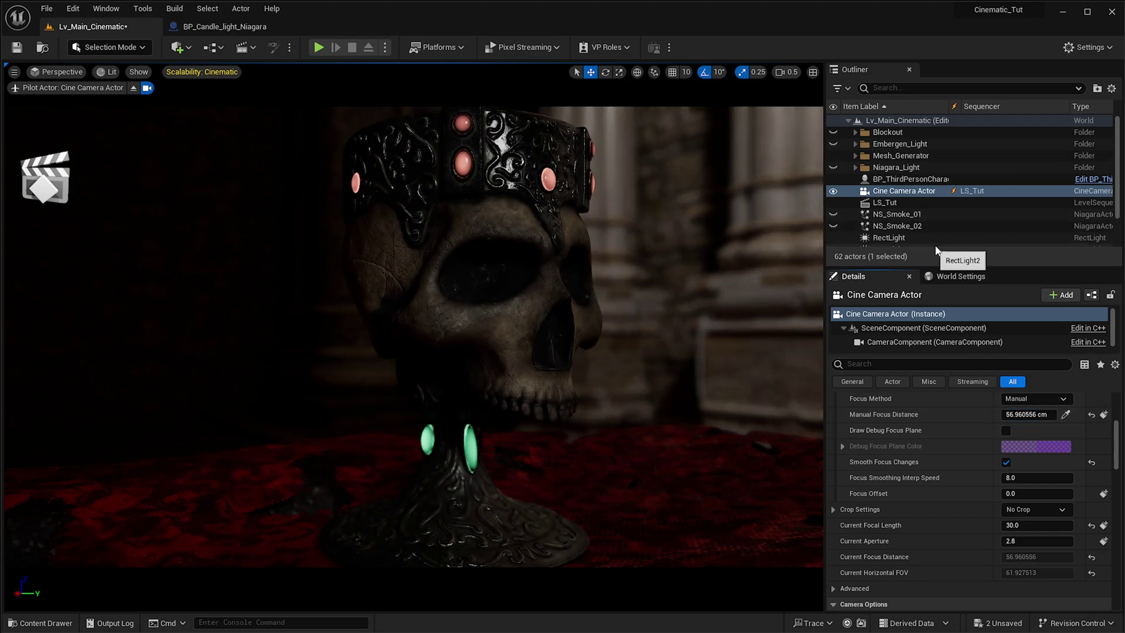
{"action": "scroll", "coordinate": [920, 509], "scroll_direction": "down", "scroll_amount": 3}
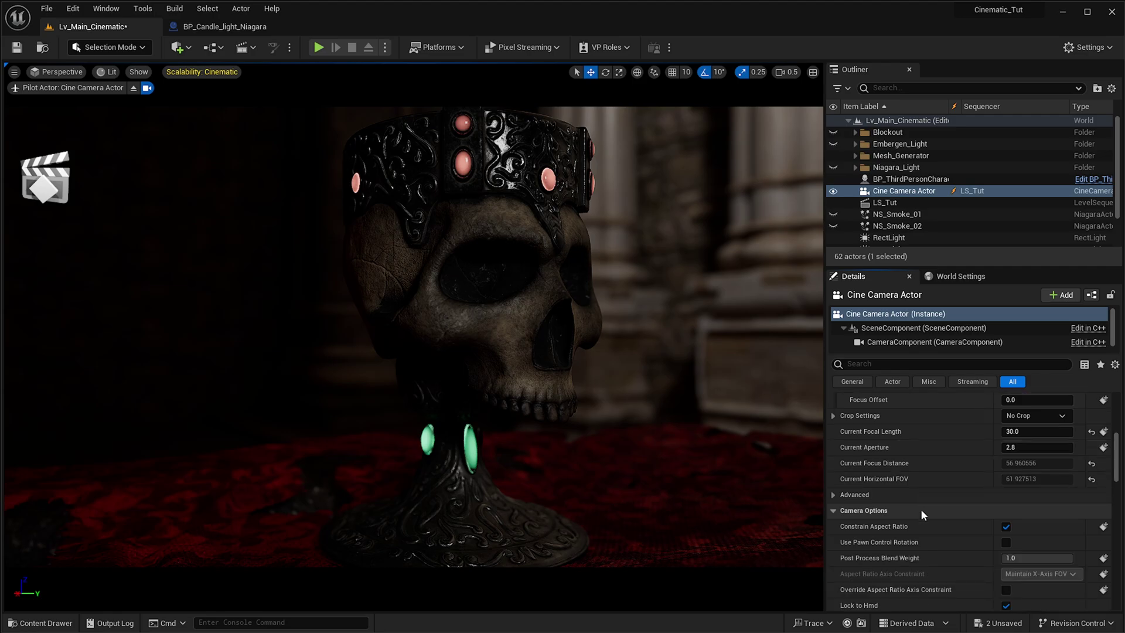
{"action": "left_click", "coordinate": [1006, 526]}
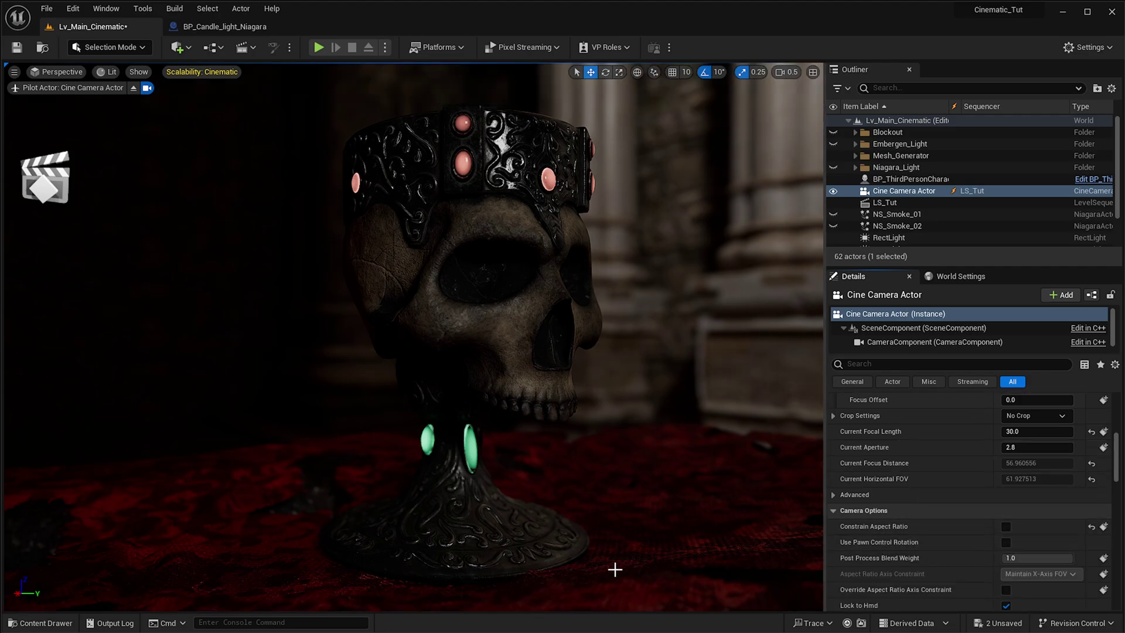
{"action": "left_click", "coordinate": [1005, 526]}
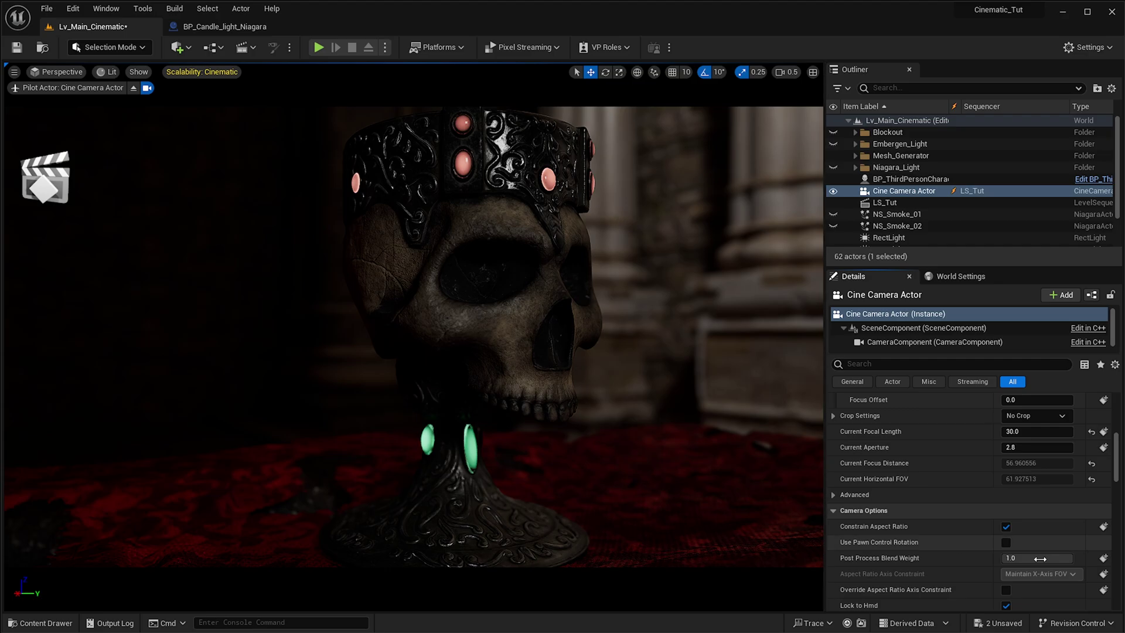
{"action": "left_click", "coordinate": [1006, 528]}
{"action": "left_click", "coordinate": [1006, 527]}
{"action": "left_click", "coordinate": [1005, 528]}
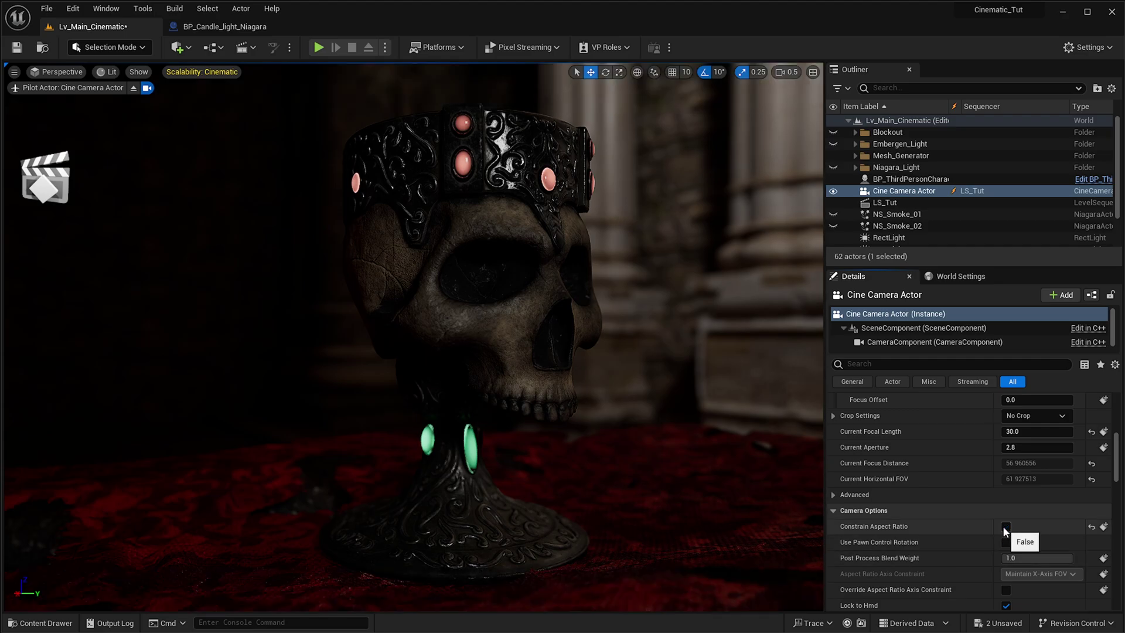
{"action": "left_click", "coordinate": [1005, 528]}
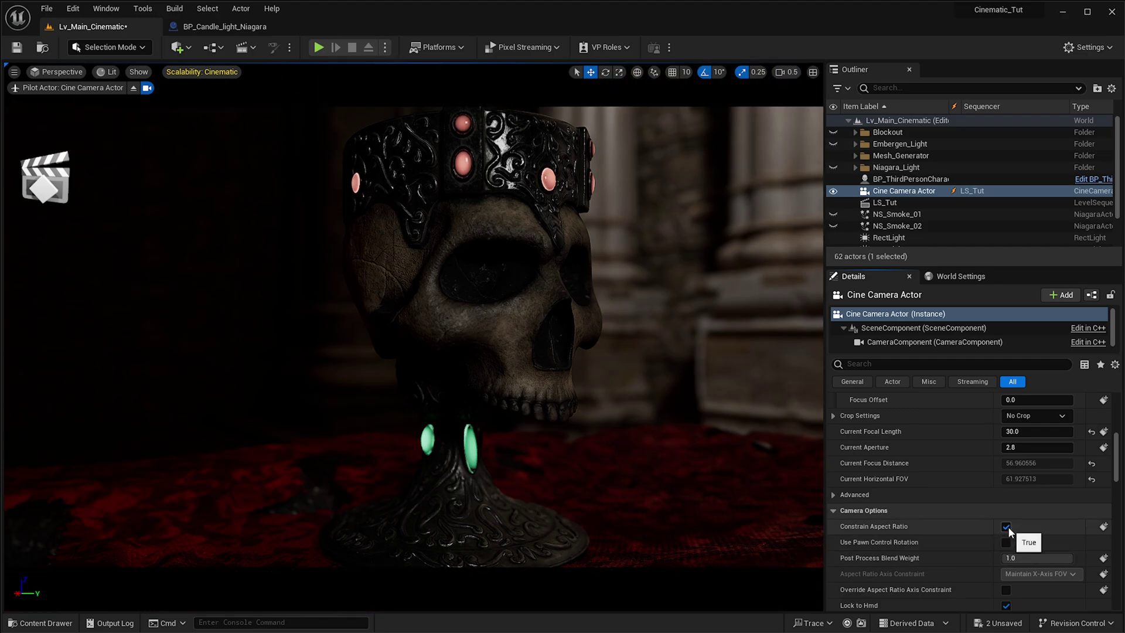
{"action": "left_click", "coordinate": [1006, 527]}
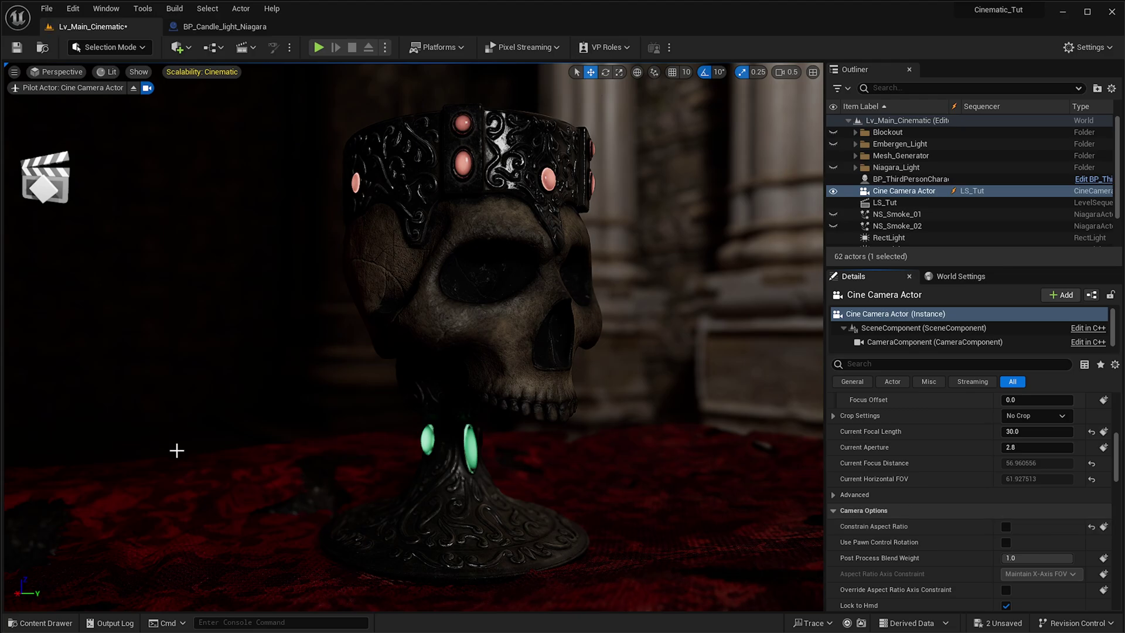
- Compare the camera's Post Process Blend Weight at 0 and 1.0, ending at 0
{"action": "scroll", "coordinate": [974, 535], "scroll_direction": "down", "scroll_amount": 1}
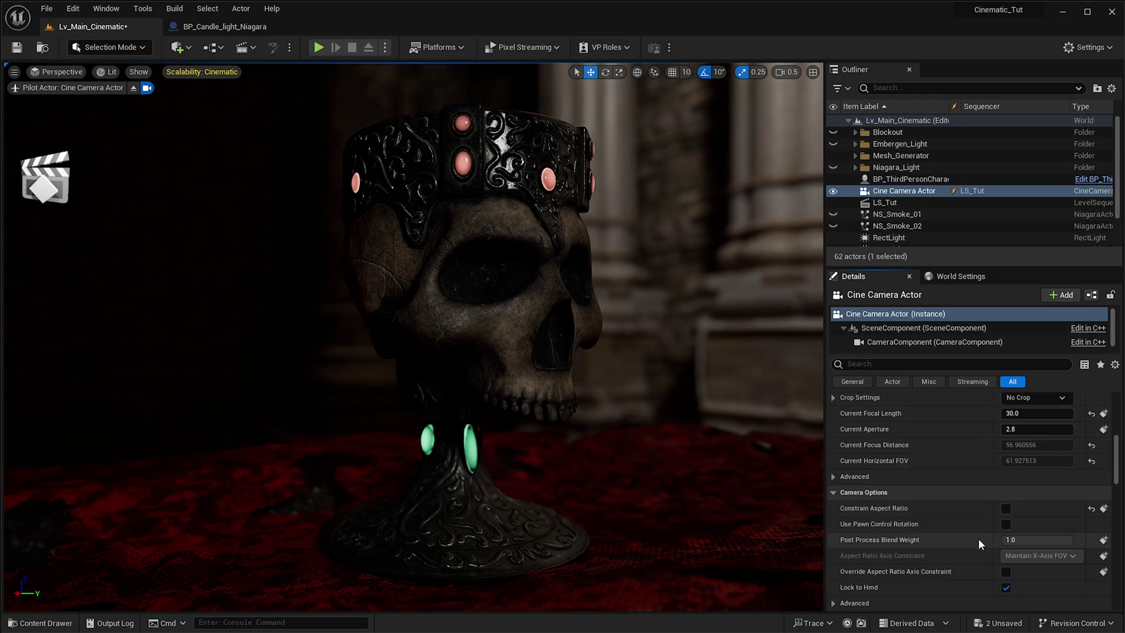
{"action": "scroll", "coordinate": [979, 539], "scroll_direction": "down", "scroll_amount": 2}
{"action": "left_click_drag", "start_coordinate": [1051, 501], "coordinate": [975, 502]}
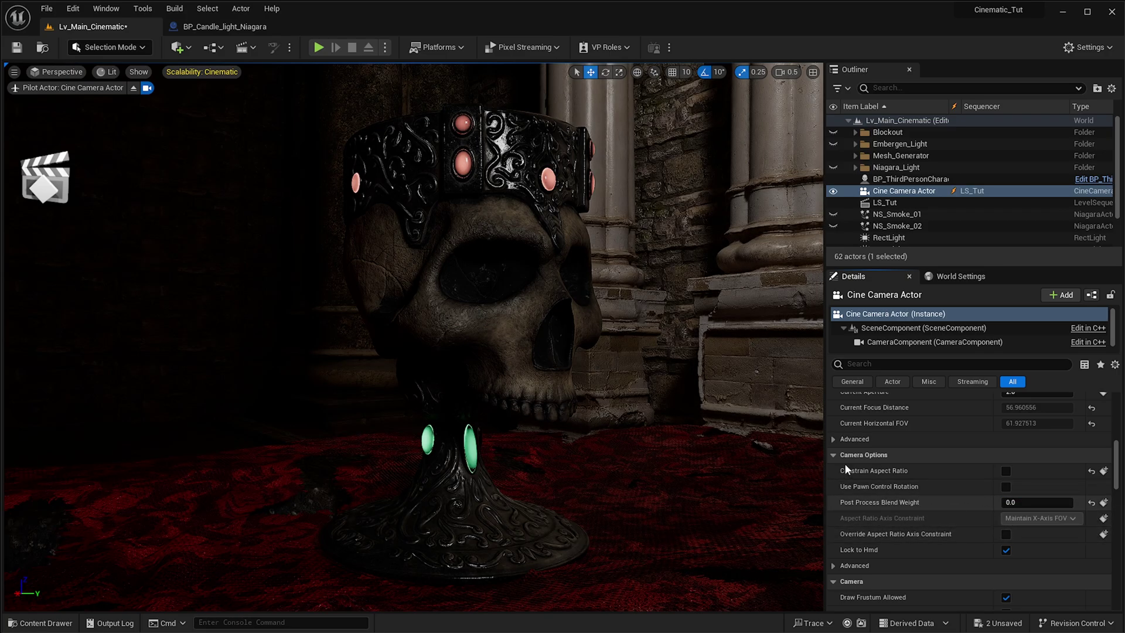
{"action": "left_click_drag", "start_coordinate": [1034, 502], "coordinate": [1073, 502]}
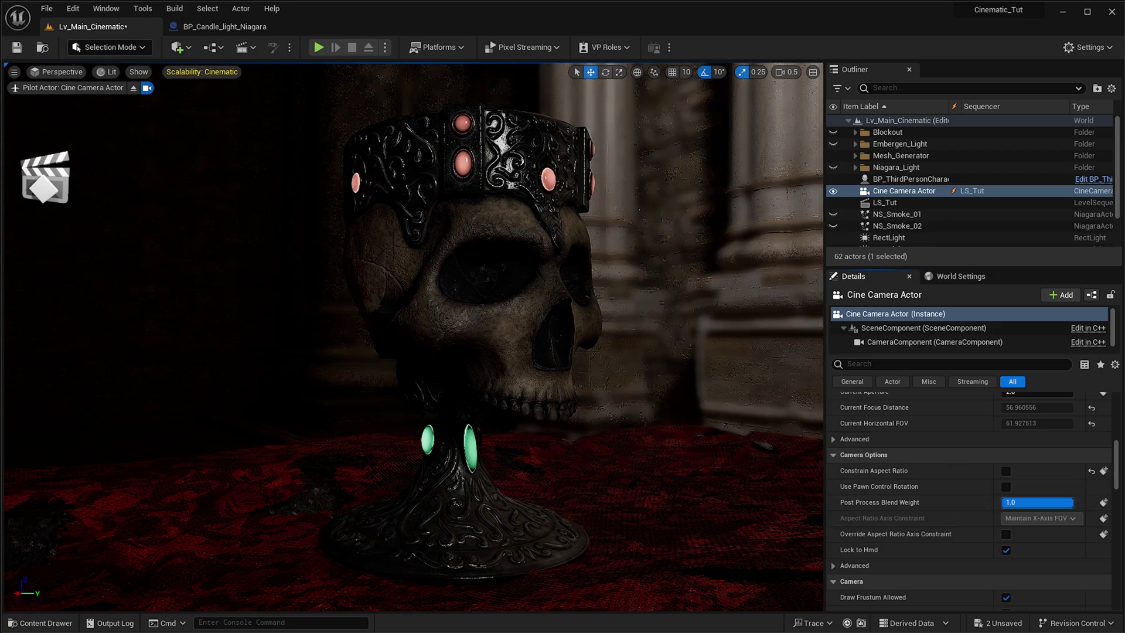
{"action": "left_click", "coordinate": [1021, 503]}
{"action": "type", "text": "0"}
{"action": "key", "text": "Return"}
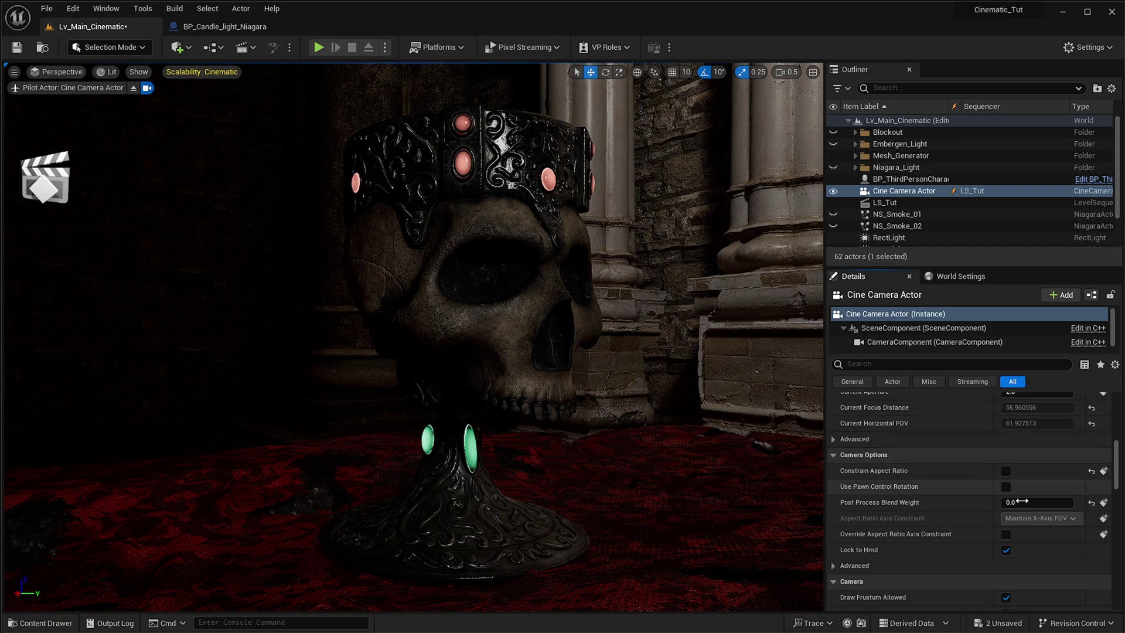
- Try Post Process Blend Weights of 0.84 and 0.104, and return the weight to 1.0
{"action": "left_click_drag", "start_coordinate": [1048, 502], "coordinate": [1078, 502]}
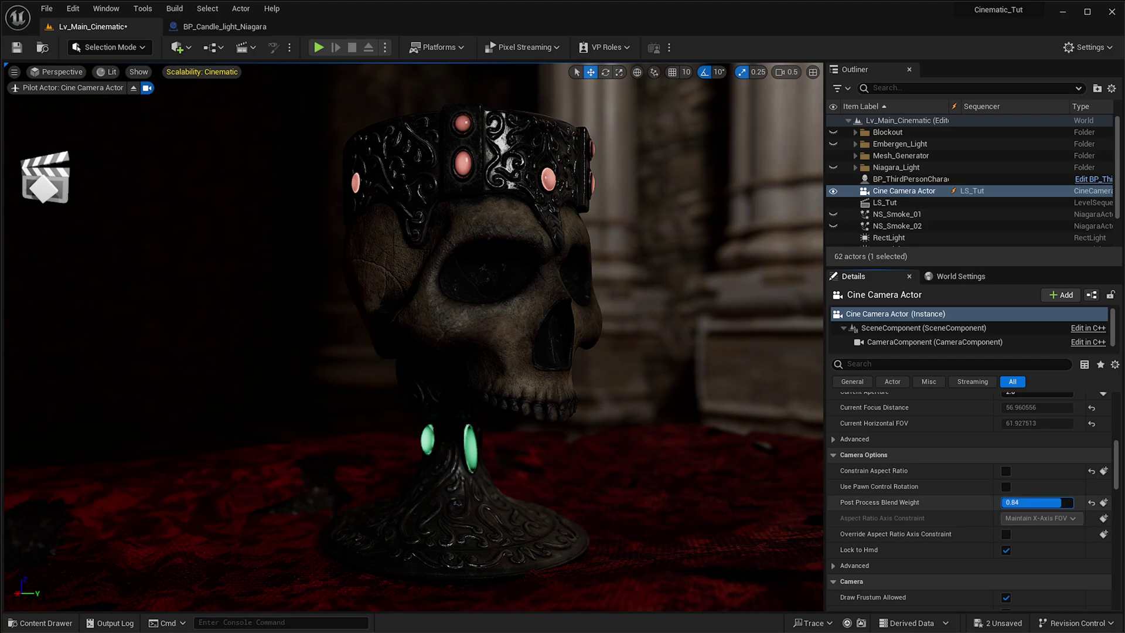
{"action": "left_click_drag", "start_coordinate": [1045, 502], "coordinate": [1021, 507]}
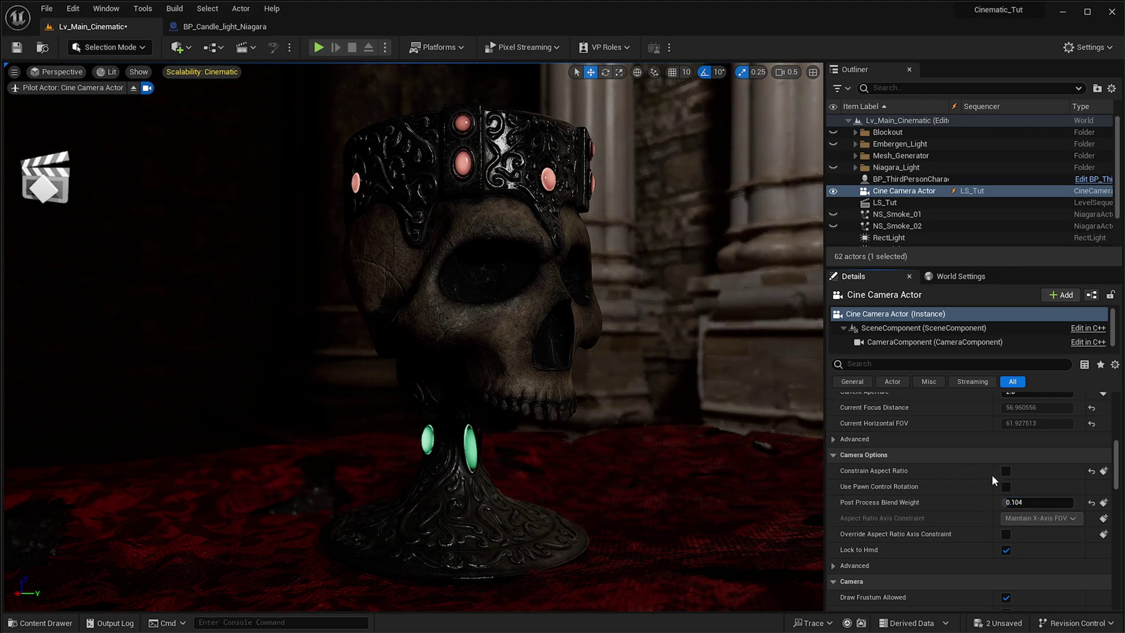
{"action": "key", "text": "Return"}
{"action": "left_click_drag", "start_coordinate": [1040, 504], "coordinate": [1095, 504]}
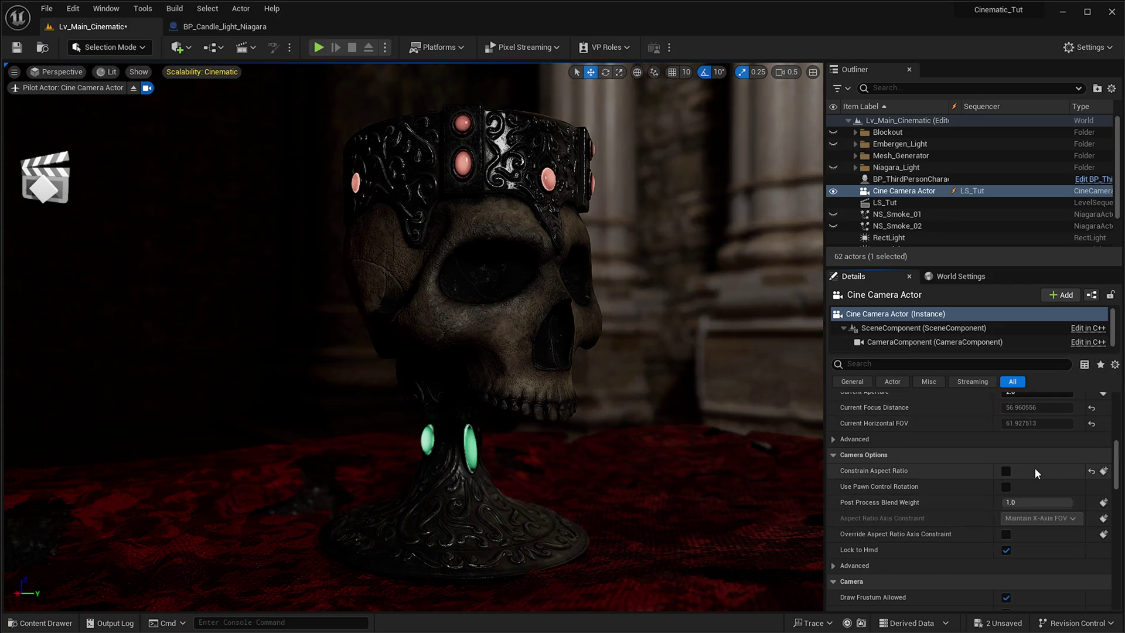
- Review the camera's remaining Camera Options and its Post Process categories, from Lens and Color Grading to Film Grain and Path Tracing
{"action": "scroll", "coordinate": [1034, 471], "scroll_direction": "down", "scroll_amount": 1}
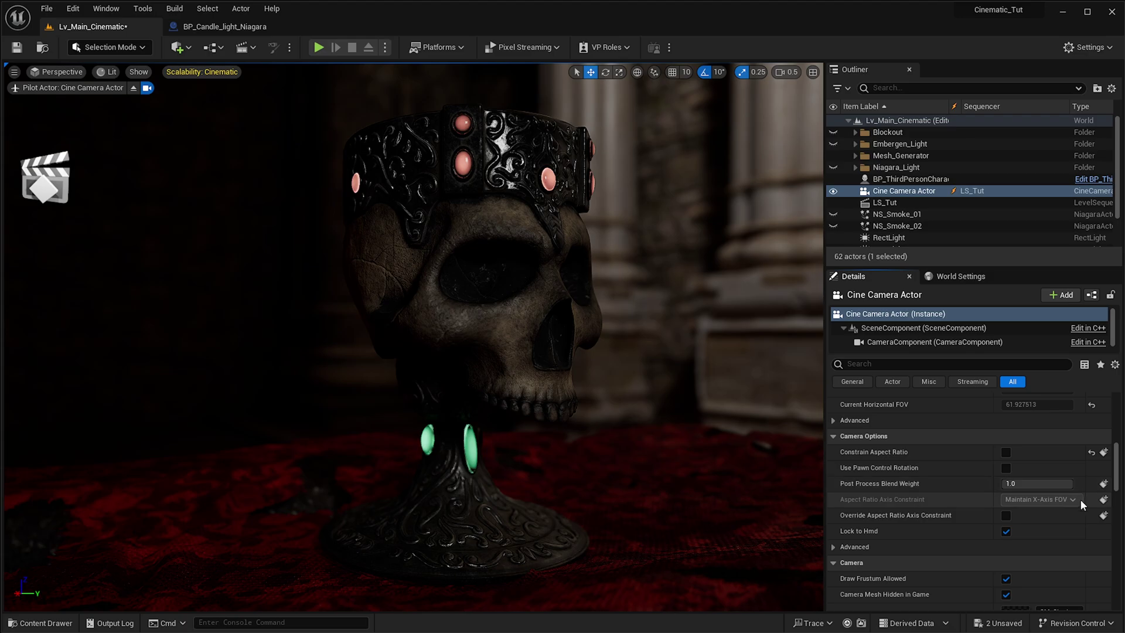
{"action": "scroll", "coordinate": [977, 484], "scroll_direction": "down", "scroll_amount": 7}
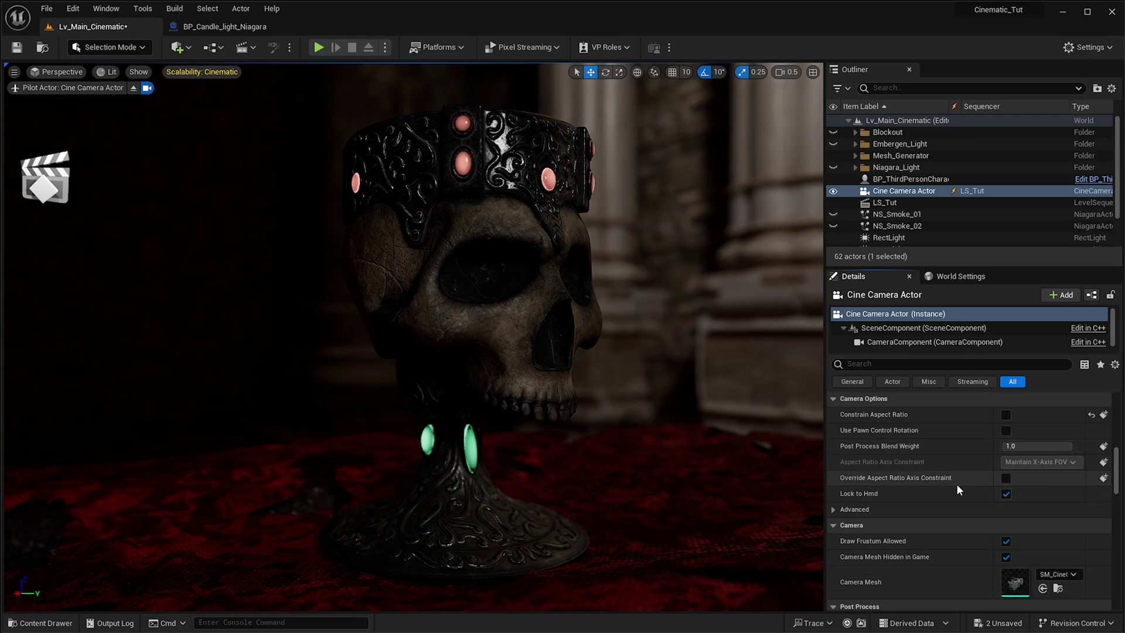
{"action": "scroll", "coordinate": [954, 460], "scroll_direction": "down", "scroll_amount": 3}
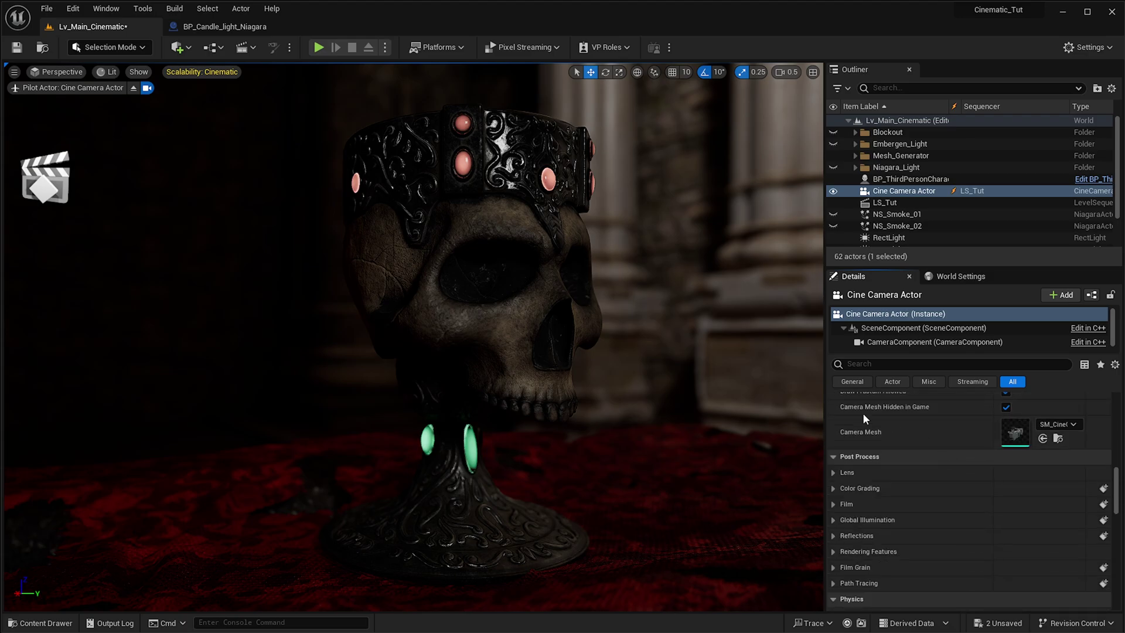
{"action": "scroll", "coordinate": [912, 463], "scroll_direction": "down", "scroll_amount": 2}
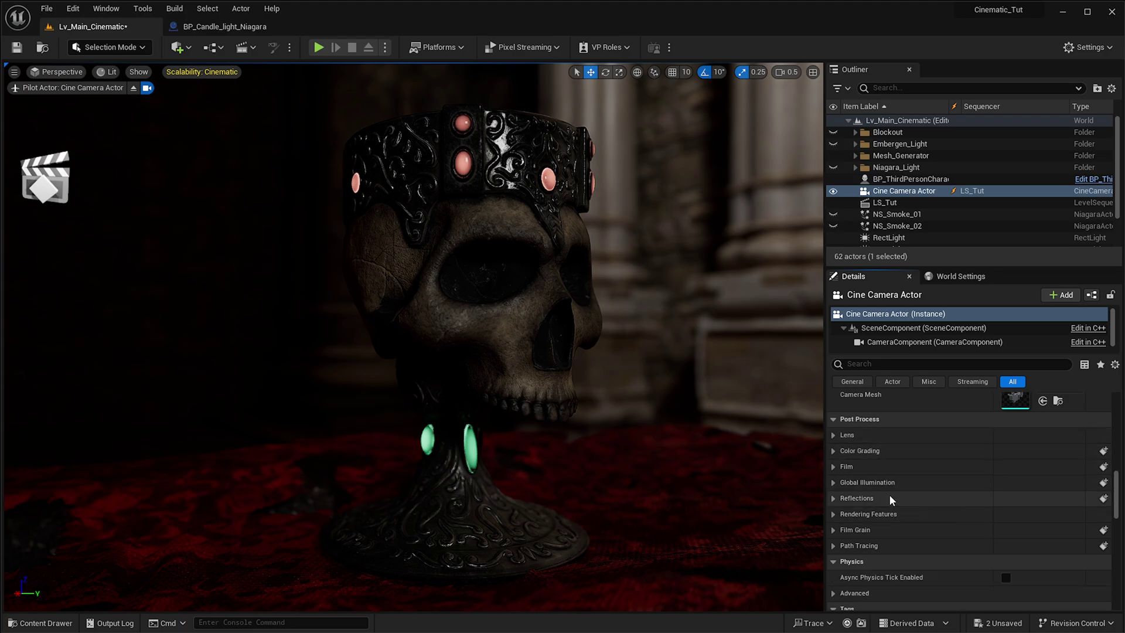
{"action": "scroll", "coordinate": [874, 437], "scroll_direction": "up", "scroll_amount": 1}
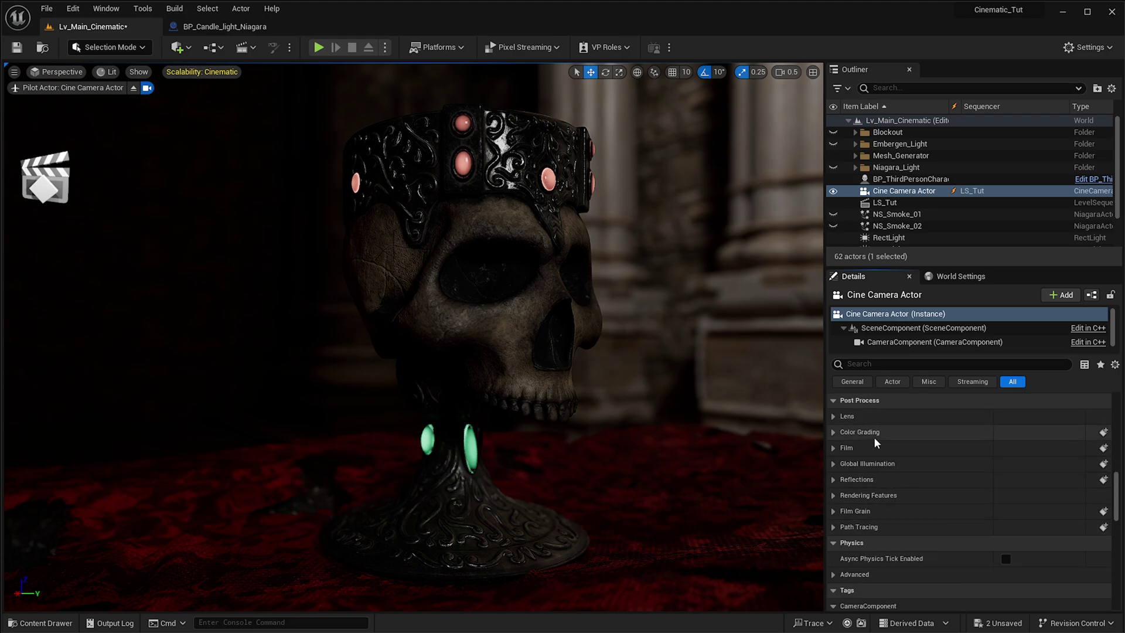
{"action": "scroll", "coordinate": [926, 503], "scroll_direction": "down", "scroll_amount": 3}
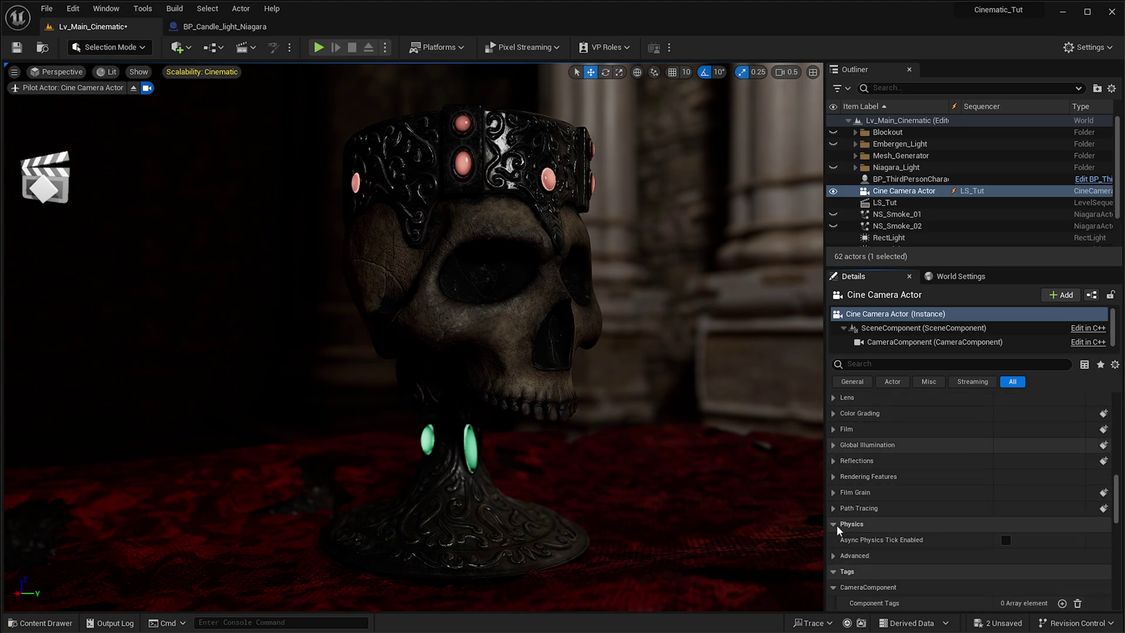
{"action": "scroll", "coordinate": [918, 428], "scroll_direction": "up", "scroll_amount": 4}
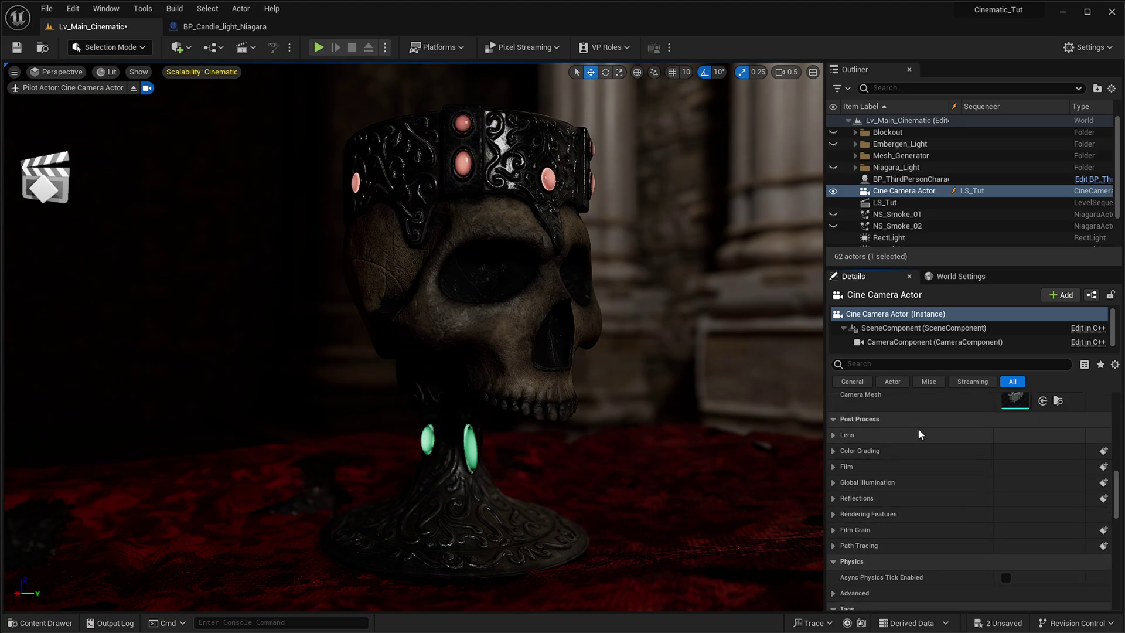
{"action": "scroll", "coordinate": [919, 446], "scroll_direction": "down", "scroll_amount": 1}
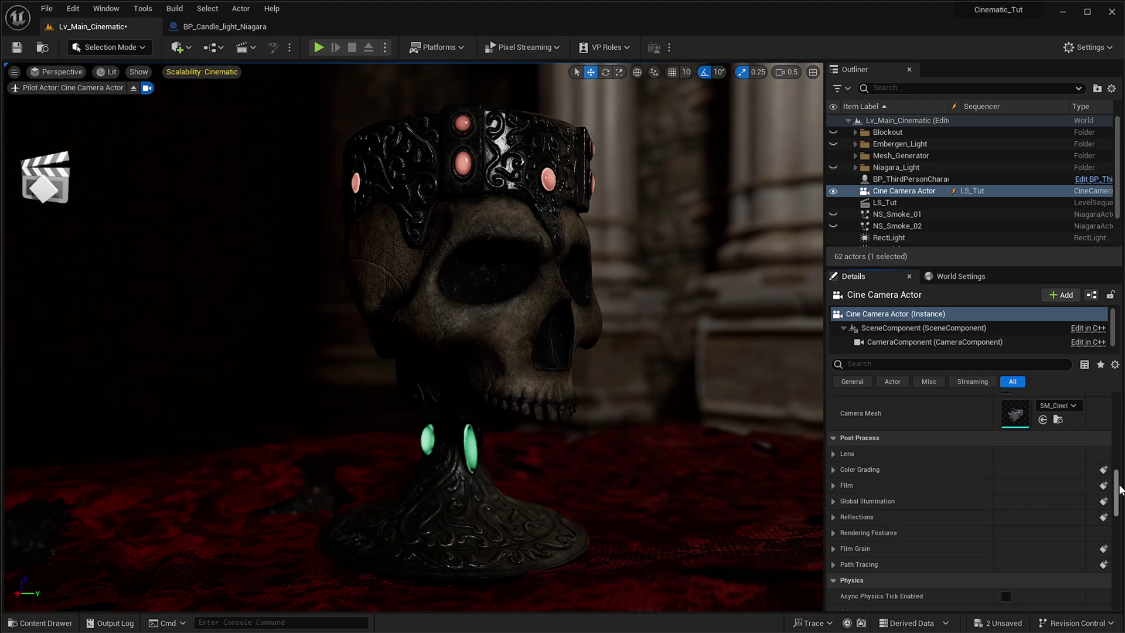
{"action": "scroll", "coordinate": [1121, 490], "scroll_direction": "up", "scroll_amount": 5}
{"action": "scroll", "coordinate": [966, 470], "scroll_direction": "up", "scroll_amount": 3}
- Pilot the cine camera away from the goblet to a close view of the stone column base
{"action": "right_click_drag", "start_coordinate": [622, 390], "coordinate": [516, 360]}
{"action": "key", "text": "s"}
{"action": "key", "text": "a"}
{"action": "key", "text": "w"}
{"action": "key", "text": "s"}
{"action": "key", "text": "w"}
{"action": "key", "text": "d"}
{"action": "key", "text": "w"}
{"action": "key", "text": "d"}
{"action": "key", "text": "s"}
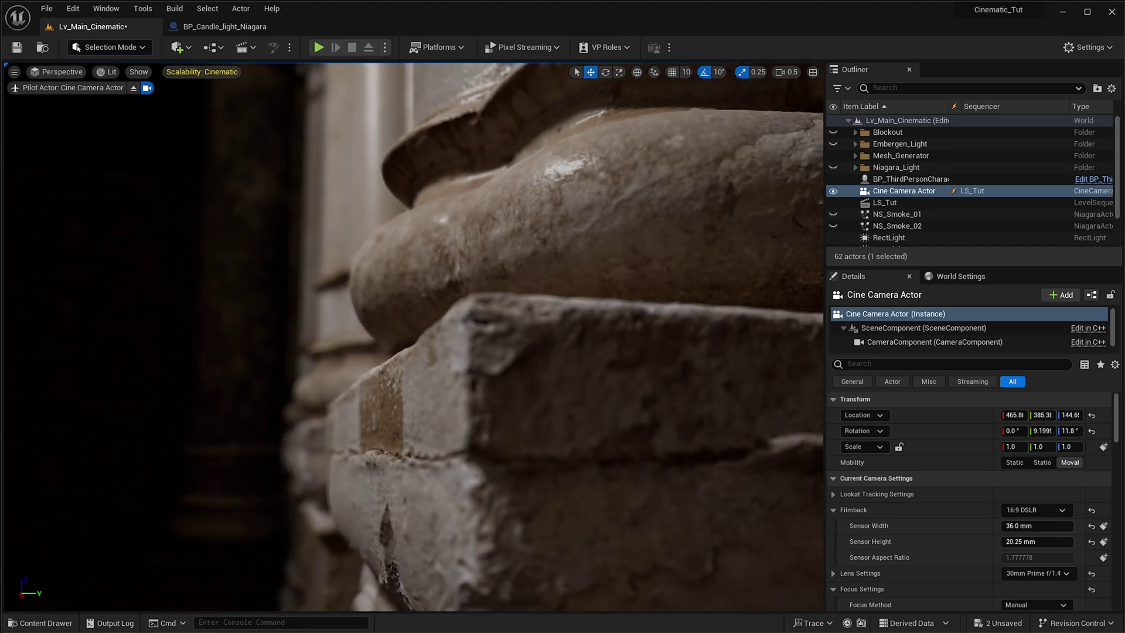
{"action": "key", "text": "s"}
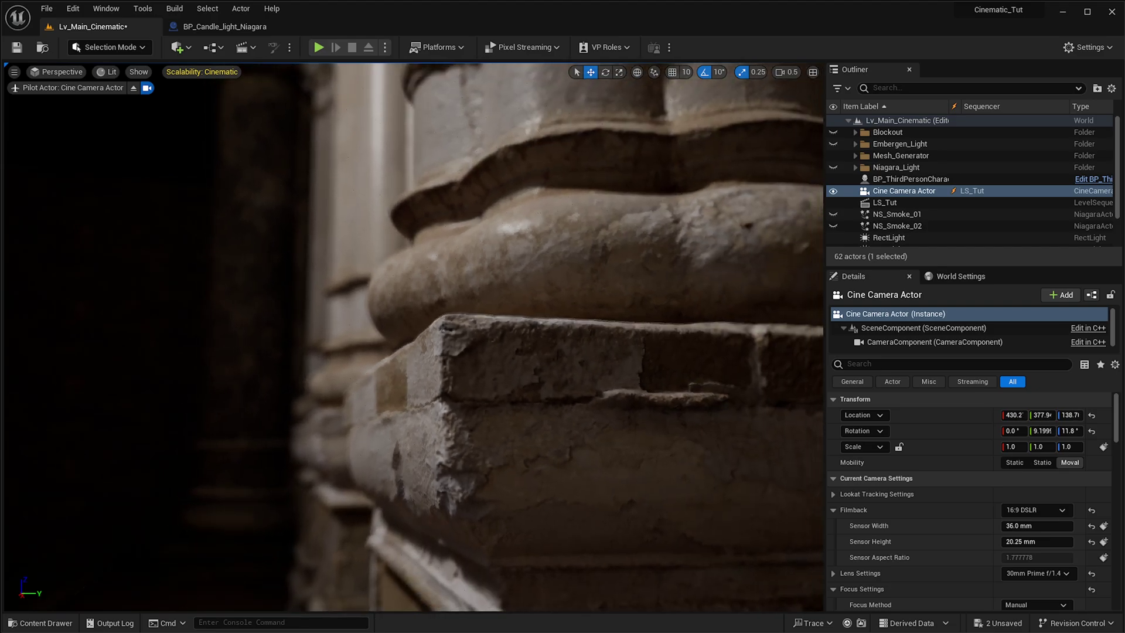
- Pilot the cine camera back to a wider shot with the skull goblet on the red cloth and the columns behind it
{"action": "key", "text": "w"}
{"action": "key", "text": "q"}
{"action": "right_click_drag", "start_coordinate": [516, 360], "coordinate": [523, 225]}
{"action": "key", "text": "q"}
{"action": "key", "text": "w"}
{"action": "right_click_drag", "start_coordinate": [459, 246], "coordinate": [447, 286]}
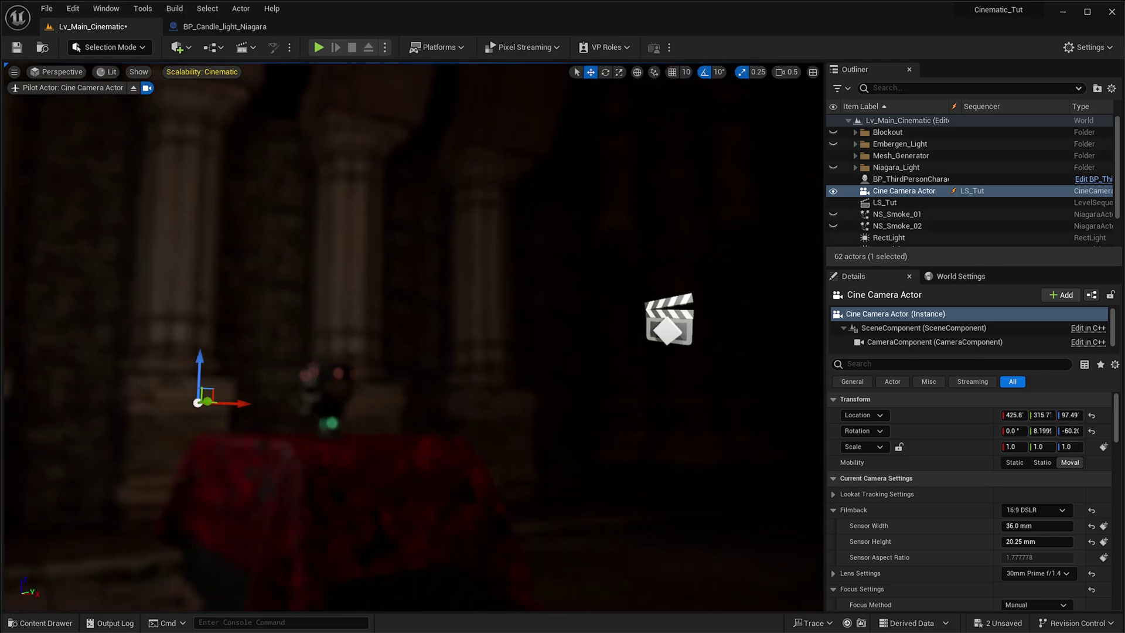
{"action": "mouse_move", "coordinate": [447, 286]}
{"action": "right_mouse_down"}
{"action": "mouse_move", "coordinate": [431, 274]}
{"action": "mouse_move", "coordinate": [463, 278]}
{"action": "right_mouse_up"}
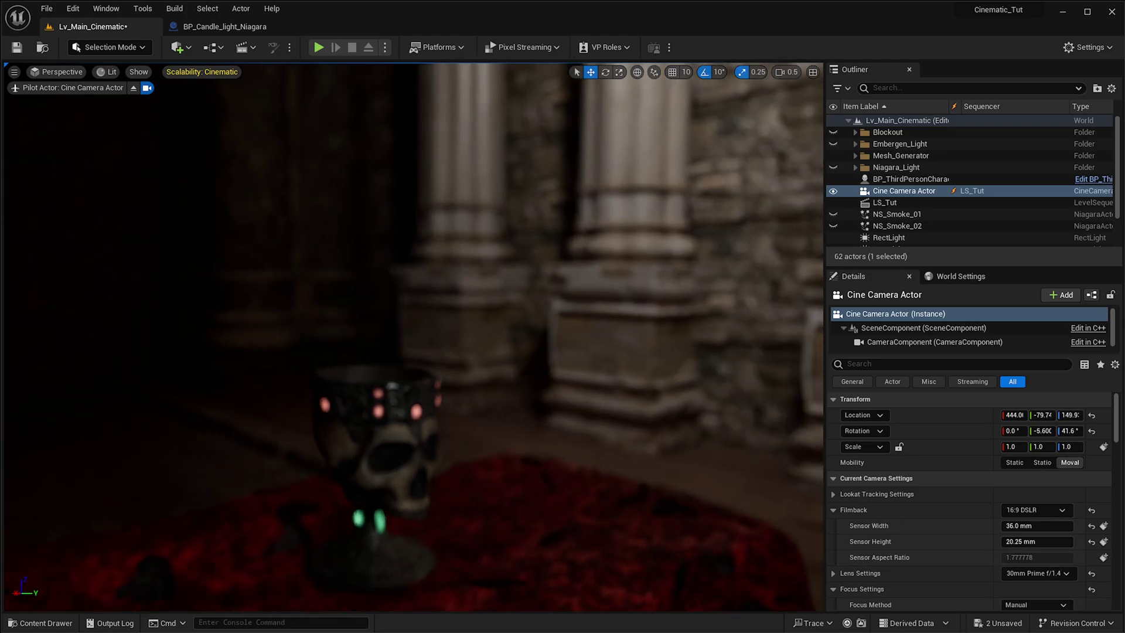